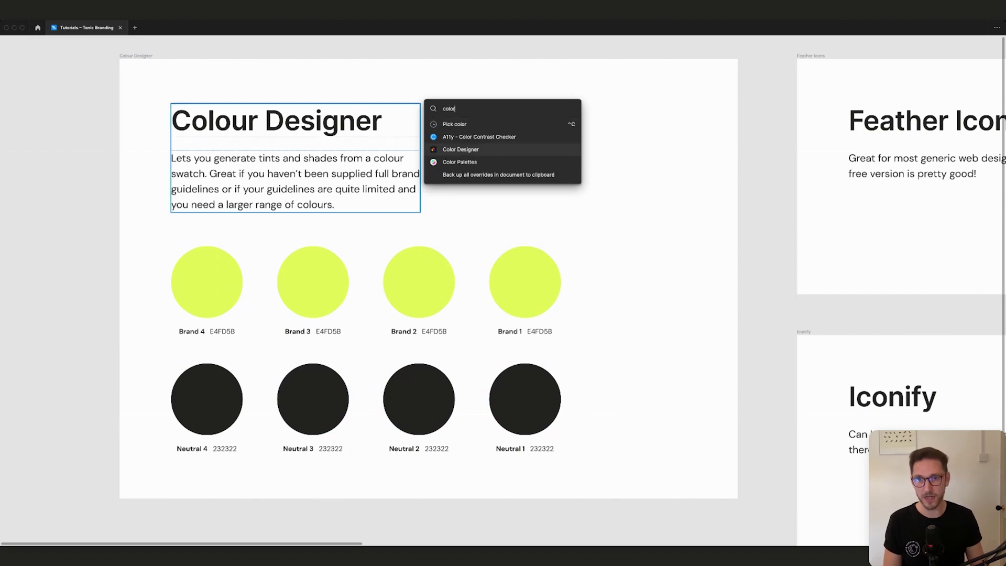
# Step: Find the Color Designer plugin by searching the plugins for "color designer" and run it
pyautogui.press('Escape')
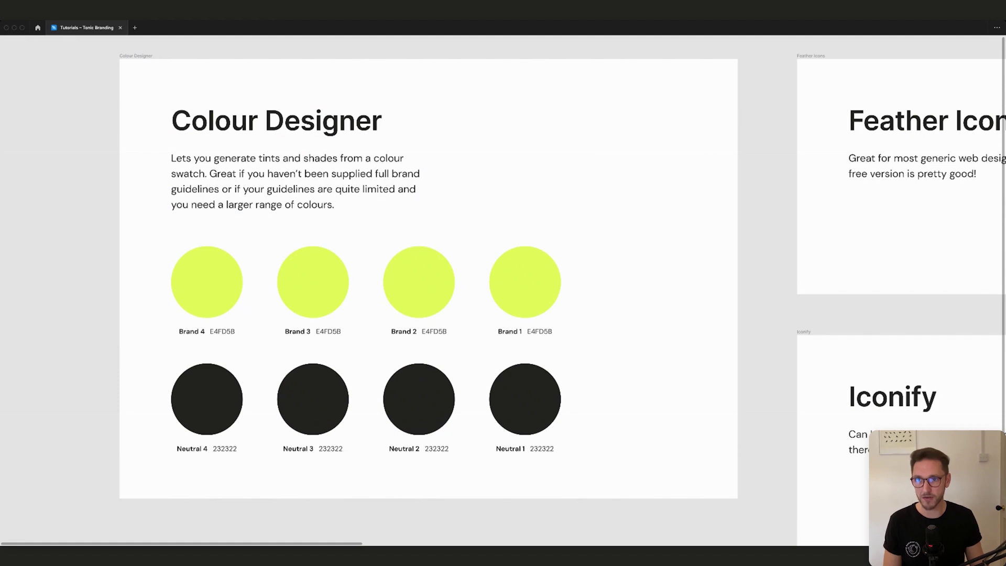
pyautogui.hotkey('shift', 'i')
pyautogui.write('color designer')
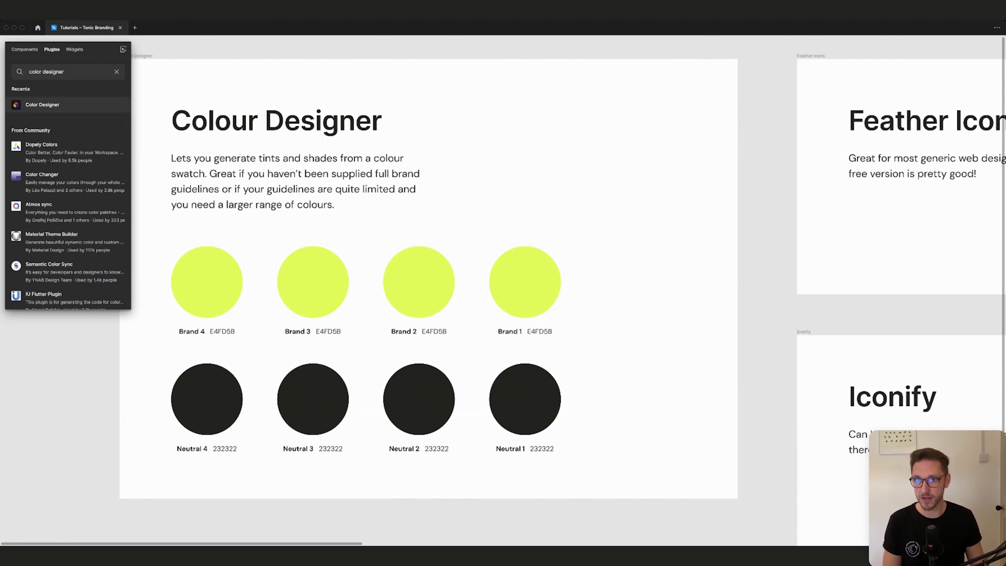
pyautogui.press('Return')
# Step: View the shades and tints that Color Designer generates for the Brand 4 circle
pyautogui.keyDown('super'); pyautogui.click(207, 282); pyautogui.keyUp('super')
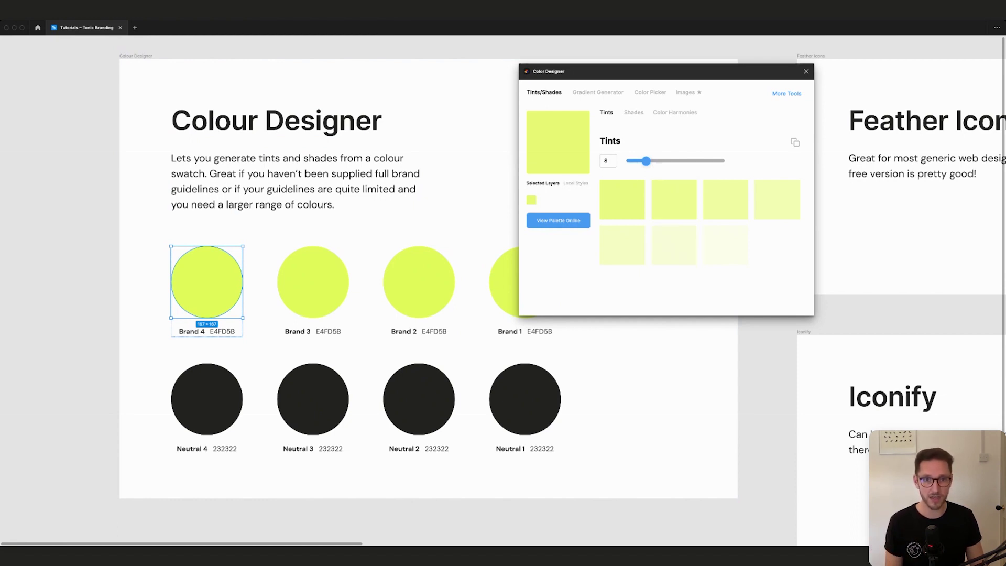
pyautogui.click(634, 112)
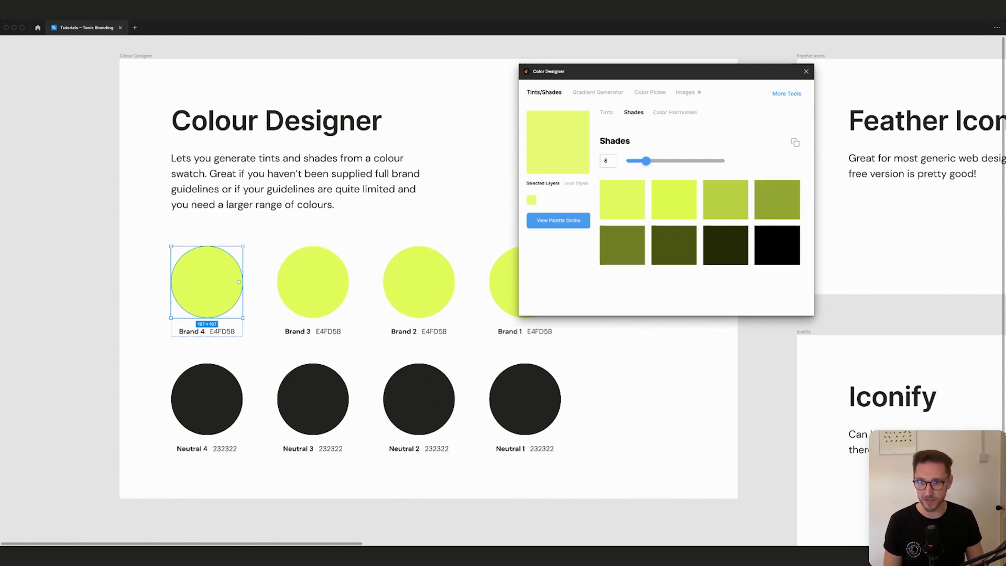
pyautogui.click(607, 112)
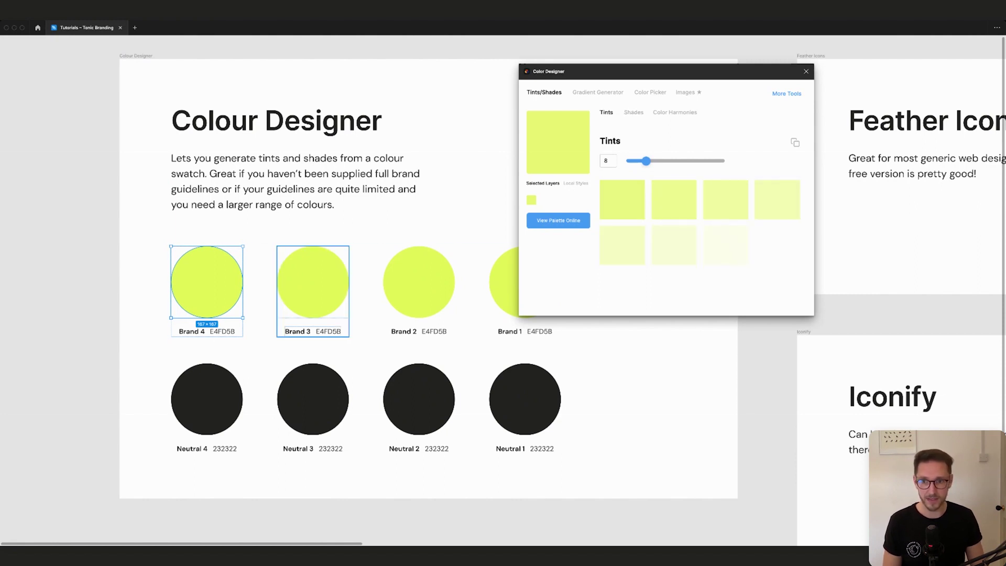
# Step: Examine the circles, names and hex labels of the Brand 3 and Brand 2 swatches, plus the tints generated for Neutral 4
pyautogui.hscroll(2, 419, 283)
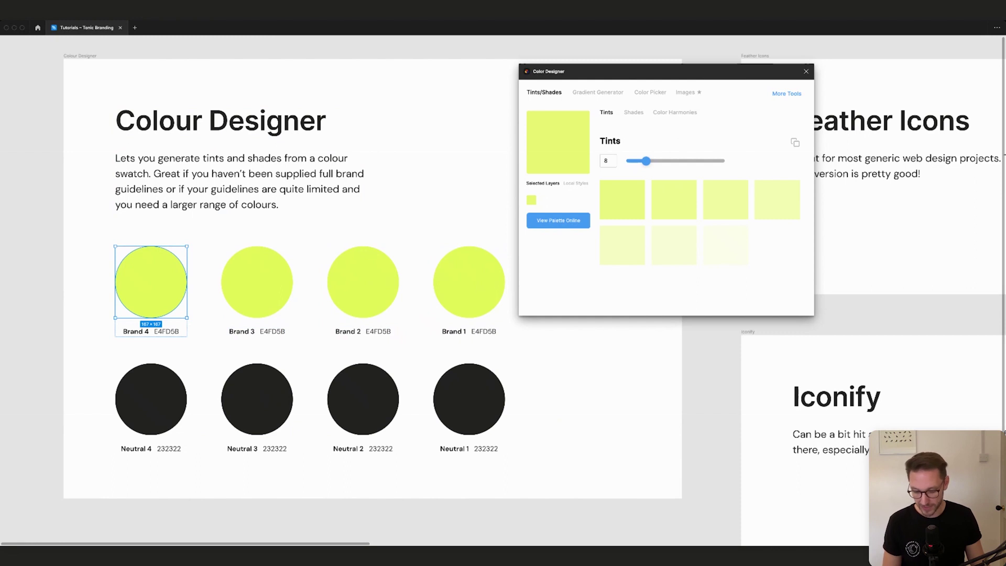
pyautogui.hscroll(1, 257, 283)
pyautogui.keyDown('super'); pyautogui.click(270, 332); pyautogui.keyUp('super')
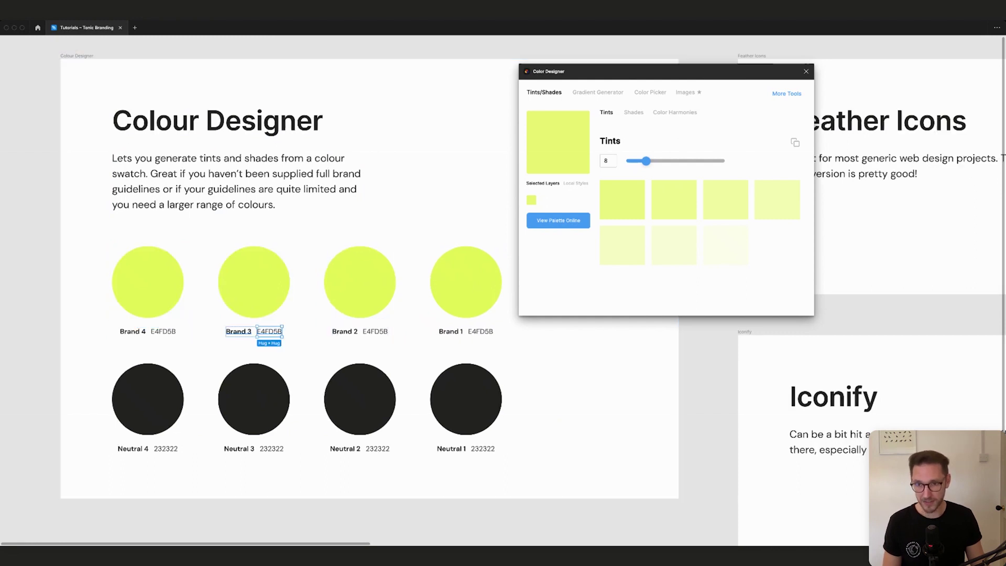
pyautogui.keyDown('super'); pyautogui.click(240, 331); pyautogui.keyUp('super')
pyautogui.keyDown('super'); pyautogui.click(254, 294); pyautogui.keyUp('super')
pyautogui.keyDown('super'); pyautogui.click(356, 293); pyautogui.keyUp('super')
pyautogui.keyDown('super'); pyautogui.click(346, 331); pyautogui.keyUp('super')
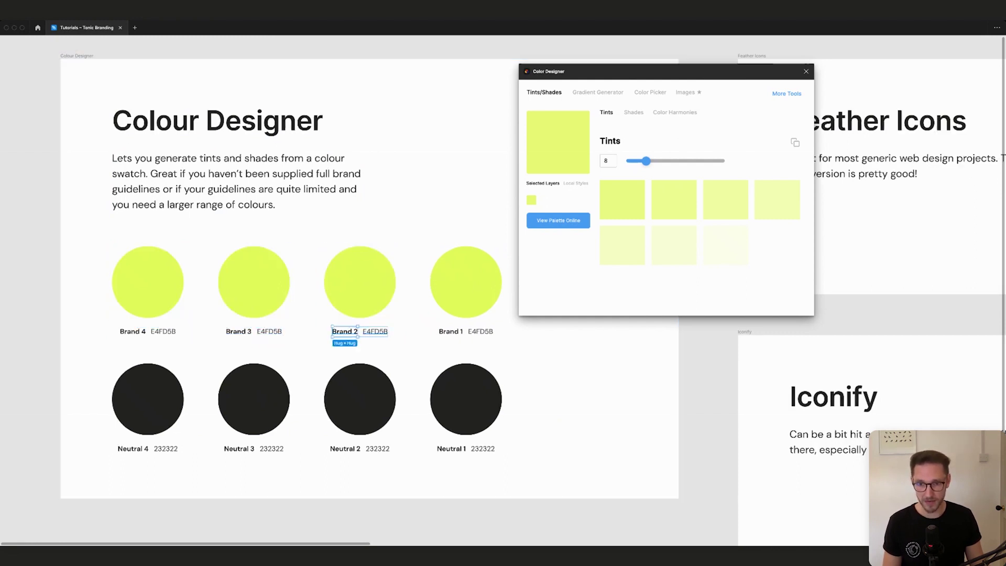
pyautogui.keyDown('super'); pyautogui.click(376, 331); pyautogui.keyUp('super')
pyautogui.keyDown('super'); pyautogui.click(362, 301); pyautogui.keyUp('super')
pyautogui.keyDown('super'); pyautogui.click(152, 288); pyautogui.keyUp('super')
pyautogui.scroll(-1, 367, 322)
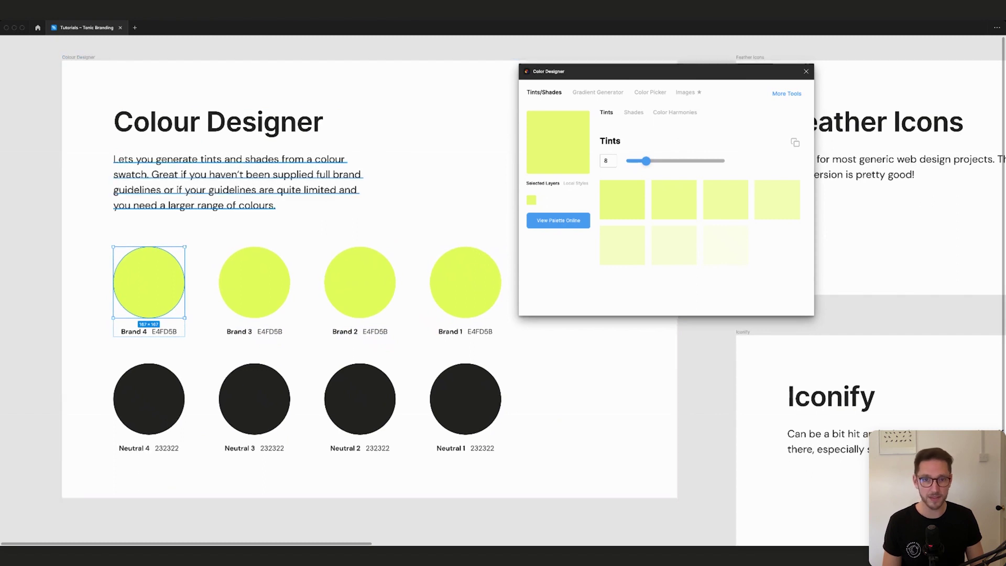
pyautogui.click(149, 398)
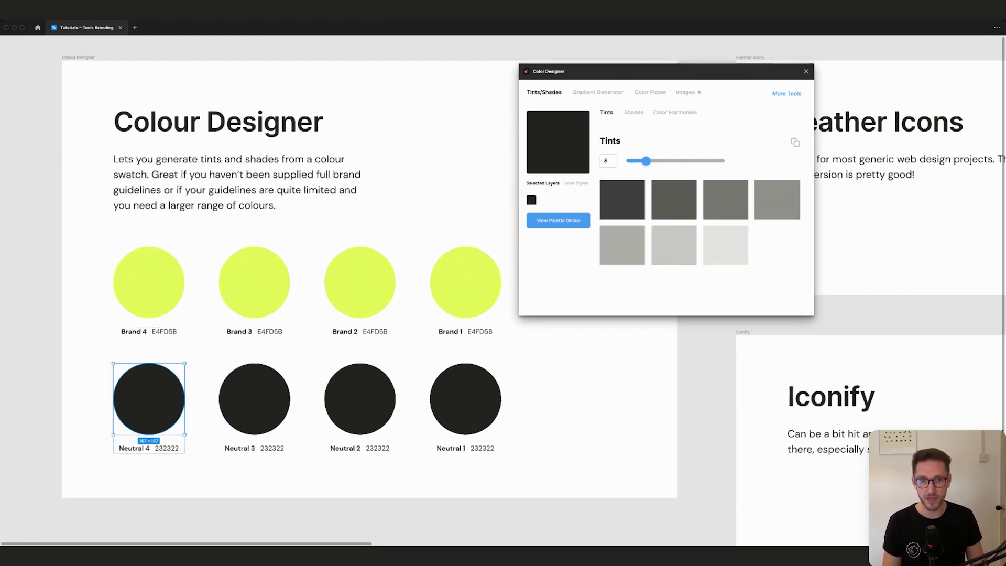
# Step: Copy the light tint #f8fed6 generated from the Brand 4 circle and replace Brand 1's hex label with it
pyautogui.click(149, 282)
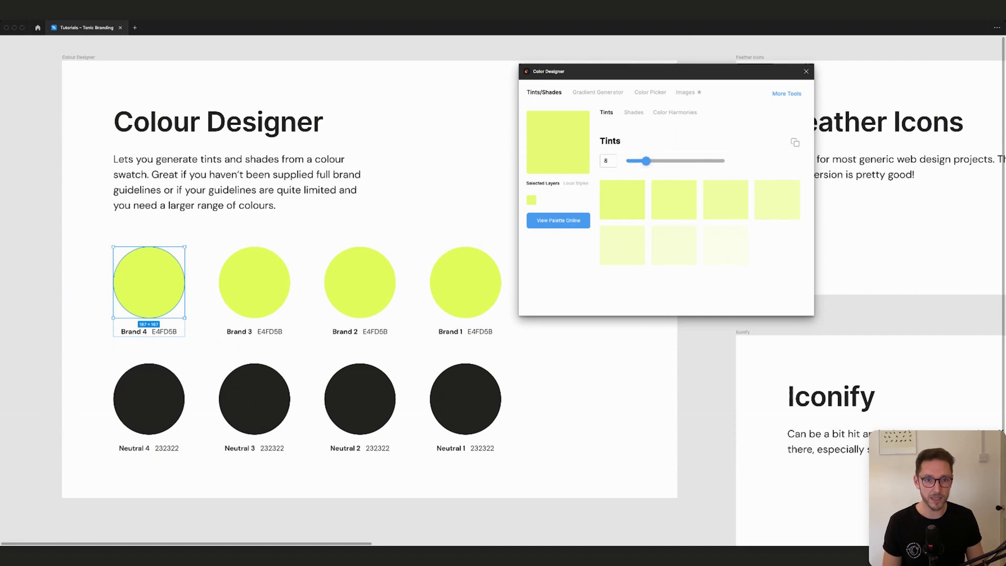
pyautogui.click(674, 246)
pyautogui.press('super+c')
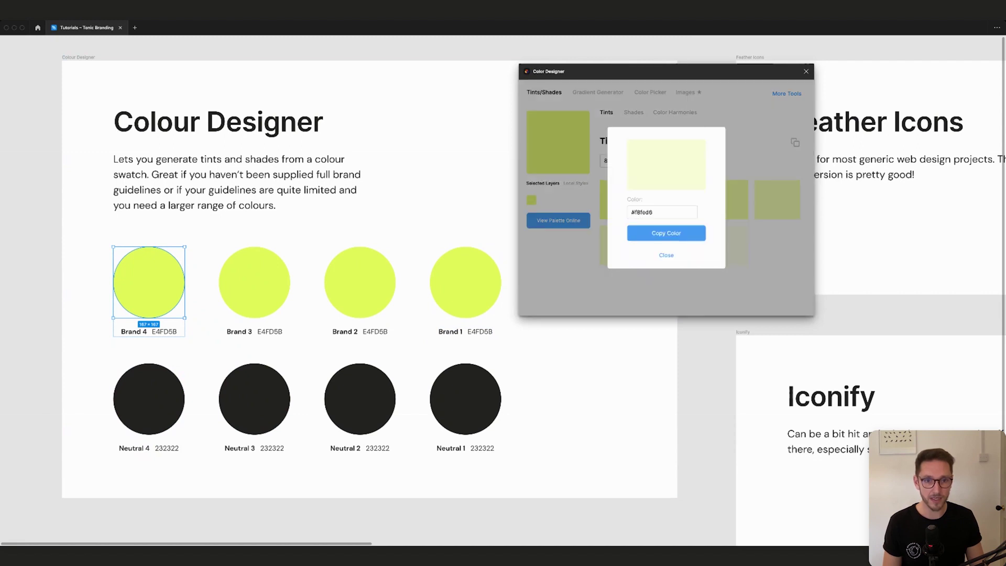
pyautogui.click(480, 332)
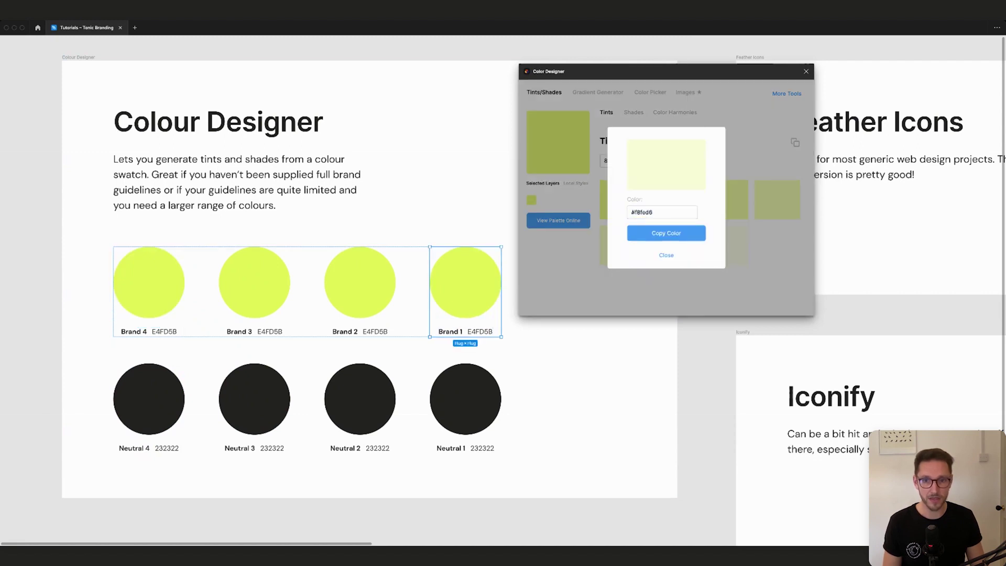
pyautogui.doubleClick(480, 331)
pyautogui.press('super+v')
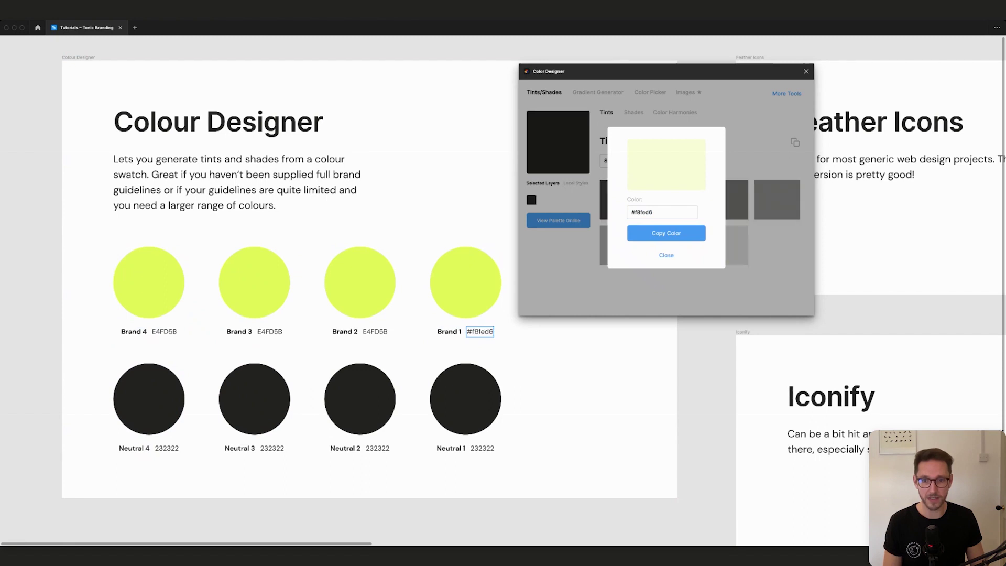
# Step: Show the editor interface, detach the Brand 1 circle from its color style and set its fill to #f8fed6
pyautogui.click(465, 283)
pyautogui.hotkey('ctrl', '\\')
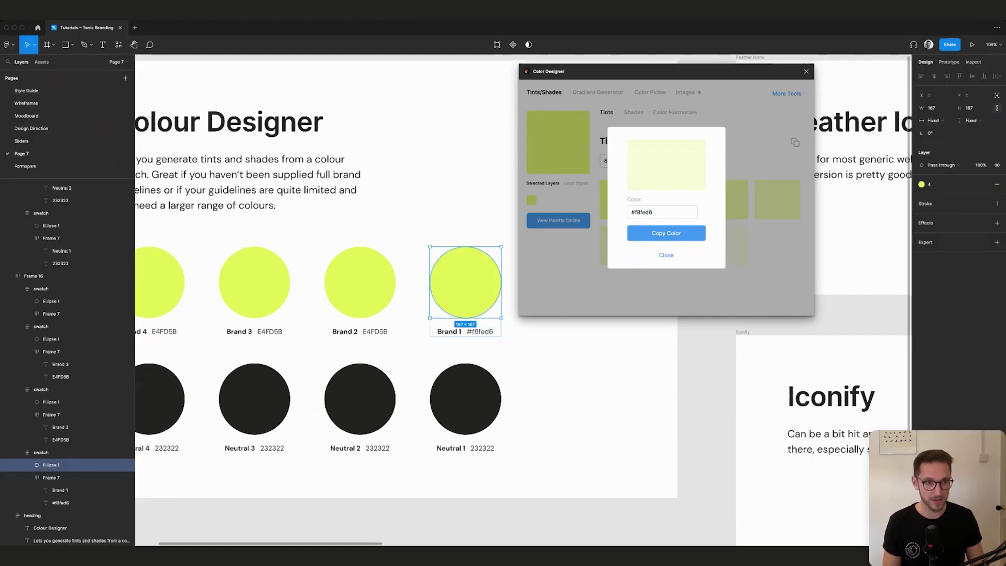
pyautogui.click(985, 184)
pyautogui.click(936, 197)
pyautogui.press('super+v')
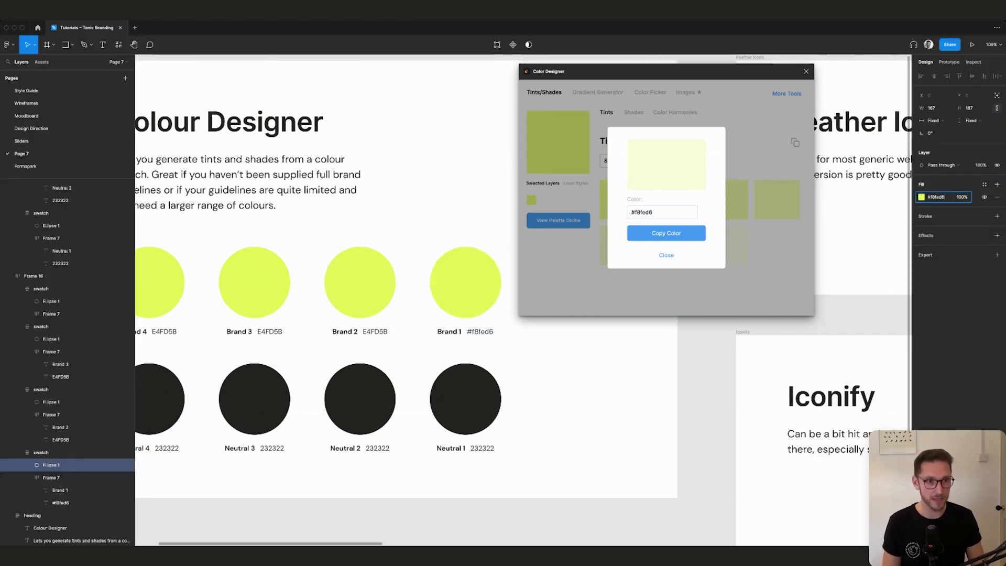
pyautogui.press('Return')
pyautogui.press('Escape')
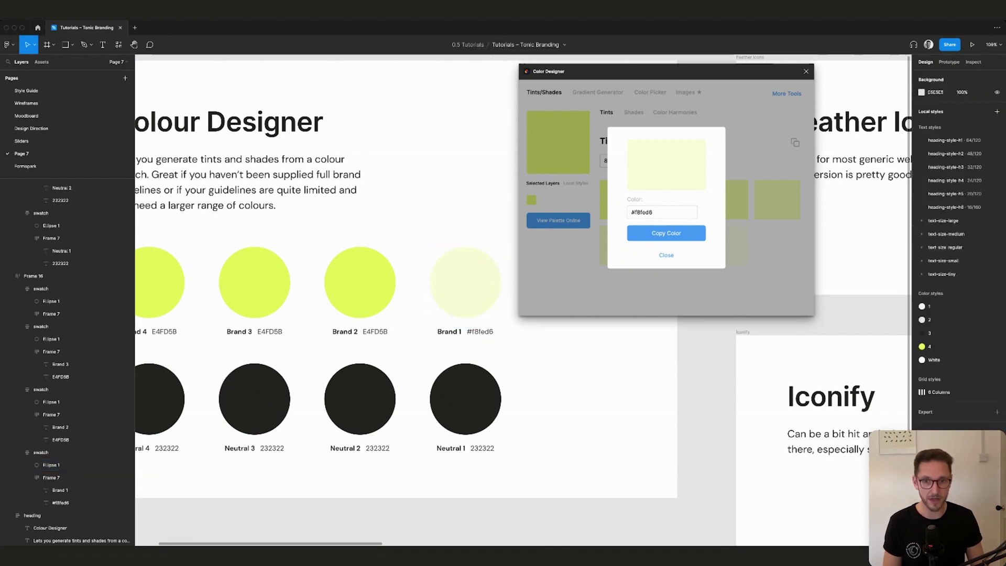
# Step: Get the tint #ebfe84 from the Brand 4 circle and replace Brand 3's hex label with it
pyautogui.click(666, 255)
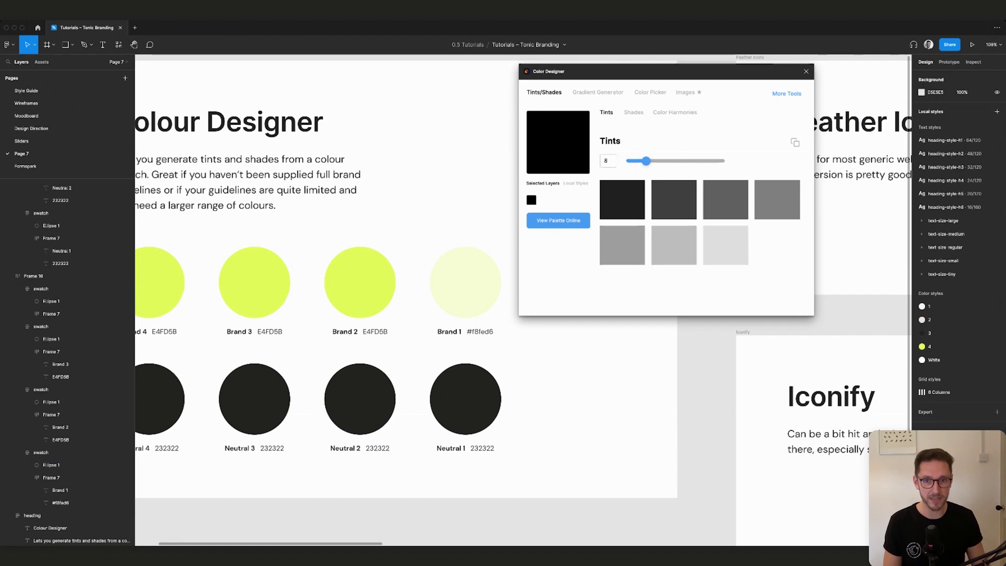
pyautogui.hscroll(-2, 325, 299)
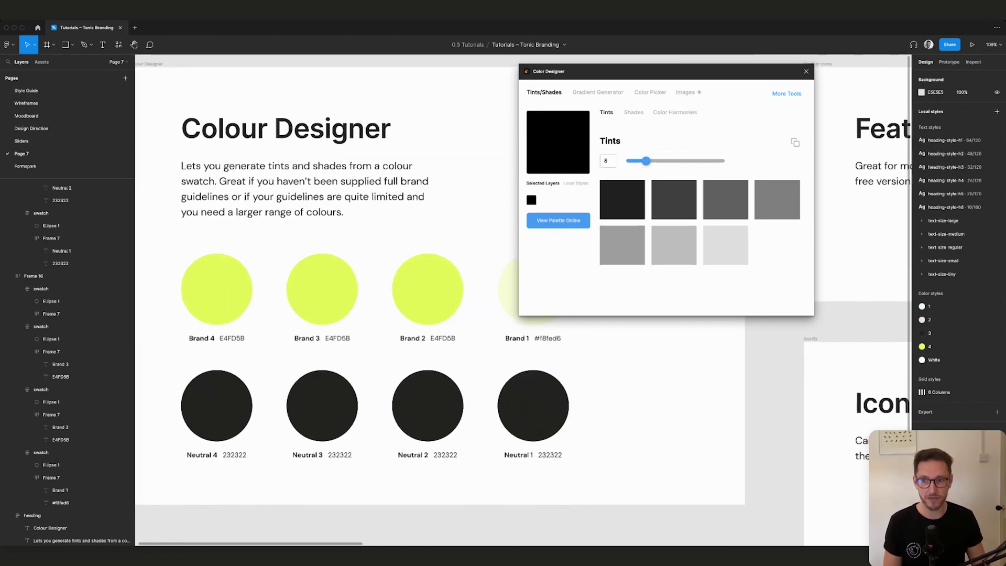
pyautogui.keyDown('super'); pyautogui.click(216, 289); pyautogui.keyUp('super')
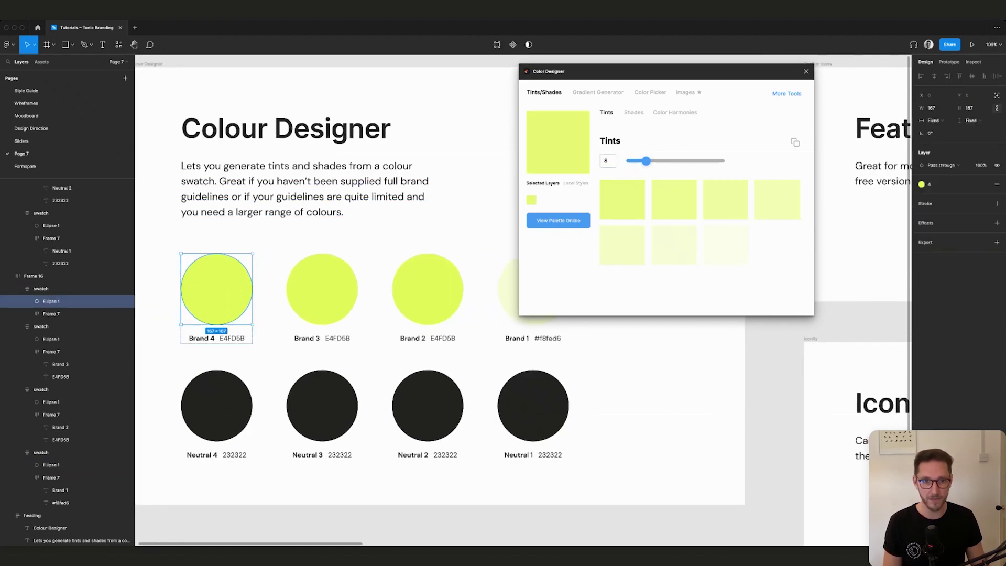
pyautogui.click(674, 207)
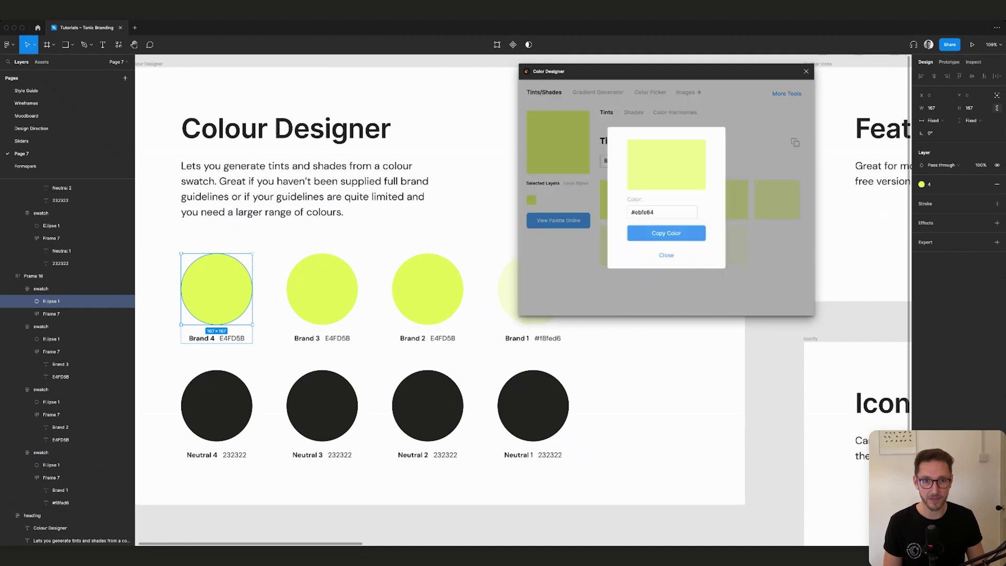
pyautogui.click(326, 300)
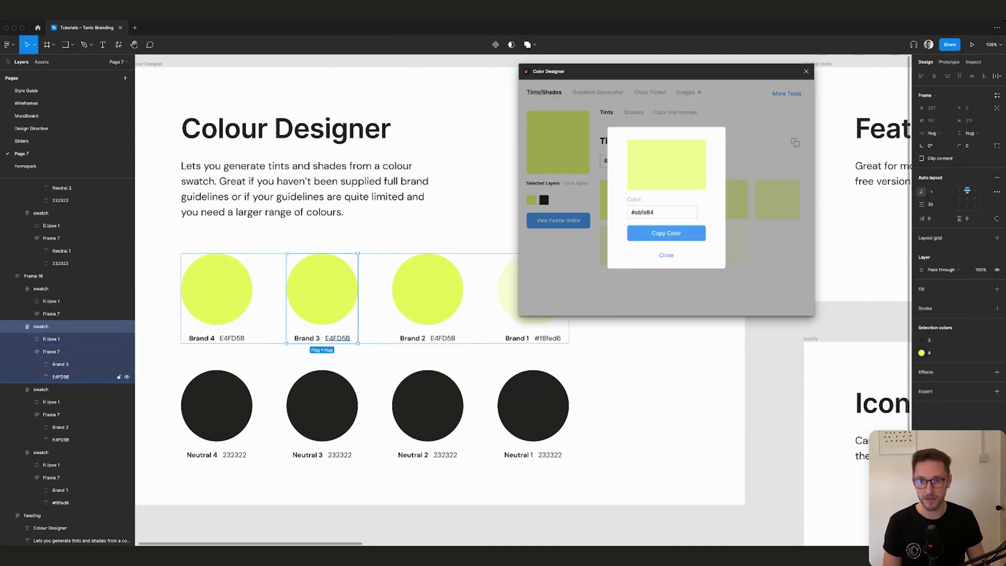
pyautogui.doubleClick(338, 338)
pyautogui.write('#ebfe84')
# Step: Detach the Brand 3 circle from its color style and set its fill to #ebfe84
pyautogui.click(354, 289)
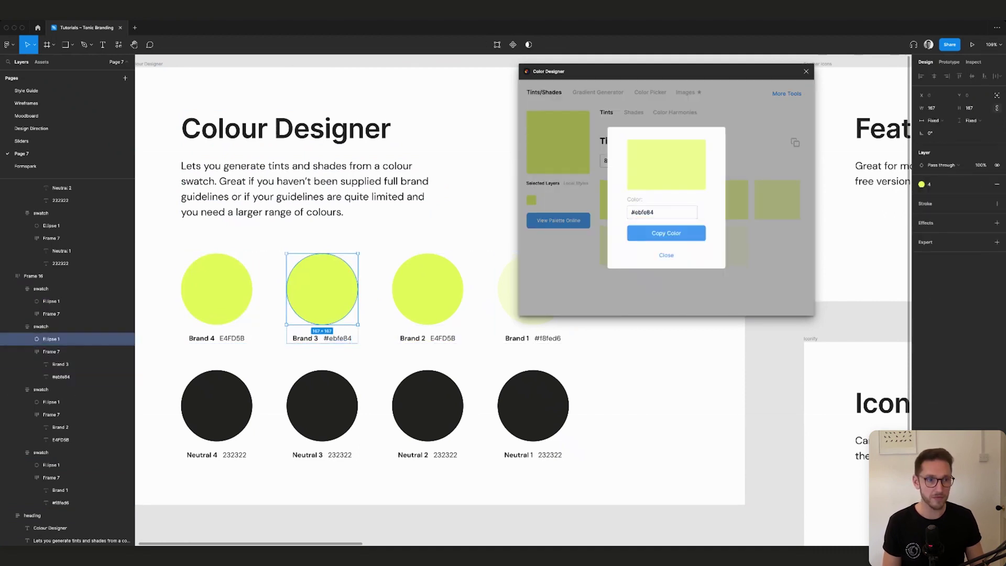
pyautogui.click(985, 184)
pyautogui.click(936, 197)
pyautogui.write('#ebfe84')
pyautogui.press('Tab')
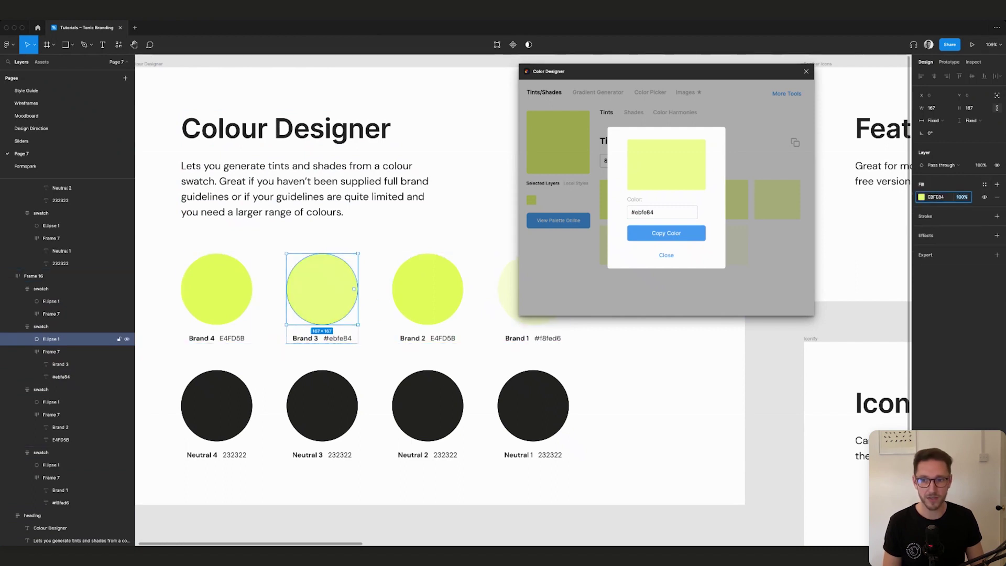
# Step: Copy the Brand 4 tint #f2fead, detach the Brand 2 circle from its color style and set its fill to that tint
pyautogui.click(216, 289)
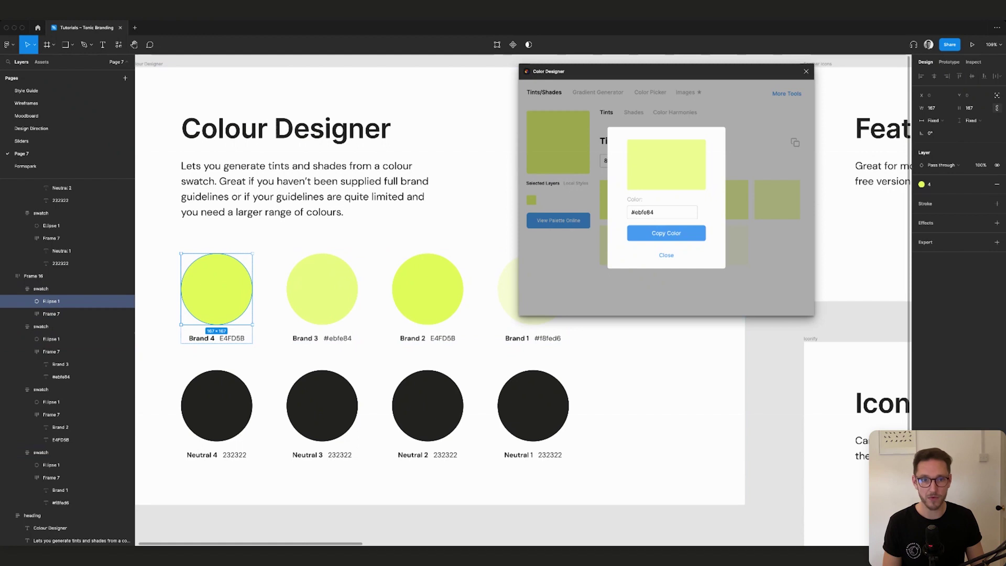
pyautogui.click(666, 256)
pyautogui.click(777, 200)
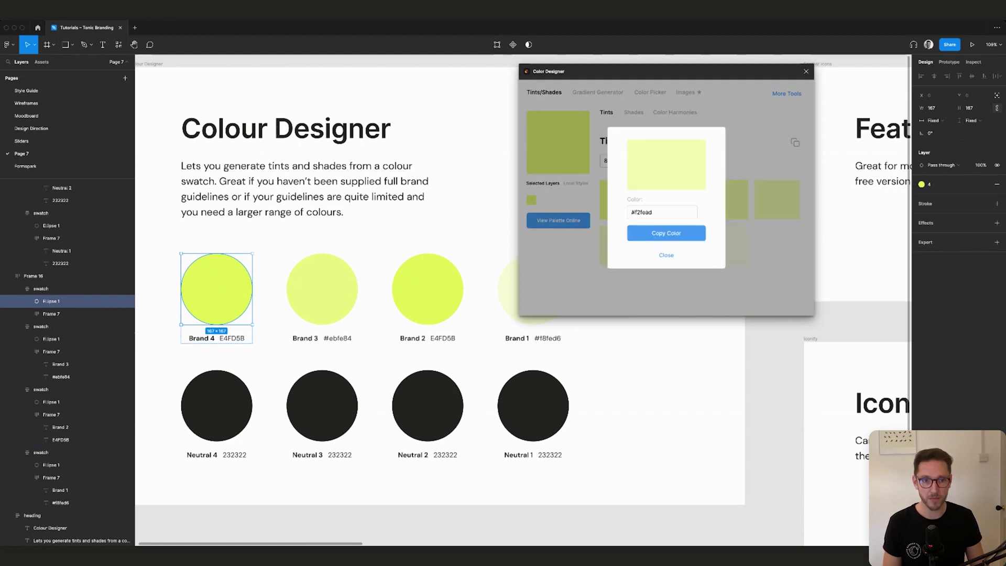
pyautogui.click(666, 233)
pyautogui.press('super+c')
pyautogui.doubleClick(428, 288)
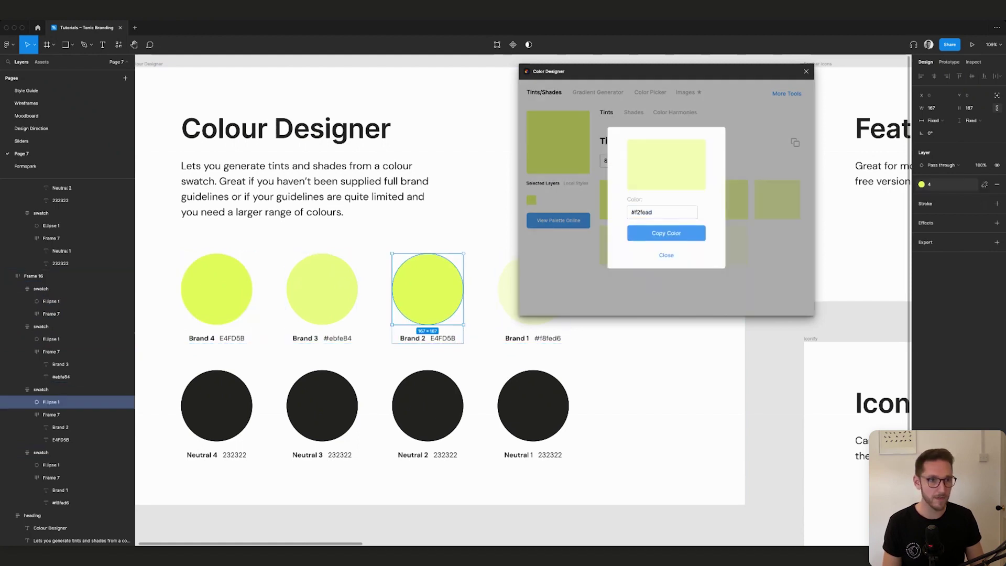
pyautogui.click(985, 185)
pyautogui.click(937, 197)
pyautogui.press('super+v')
pyautogui.press('Tab')
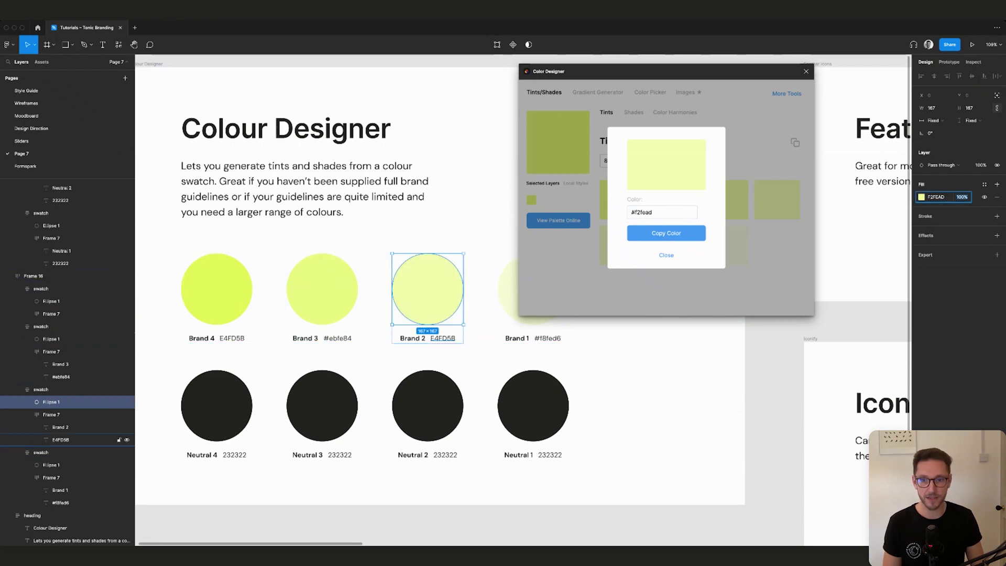
# Step: Replace Brand 2's hex label with #f2fead and close the Color Designer plugin
pyautogui.doubleClick(443, 338)
pyautogui.press('super+v')
pyautogui.press('Escape')
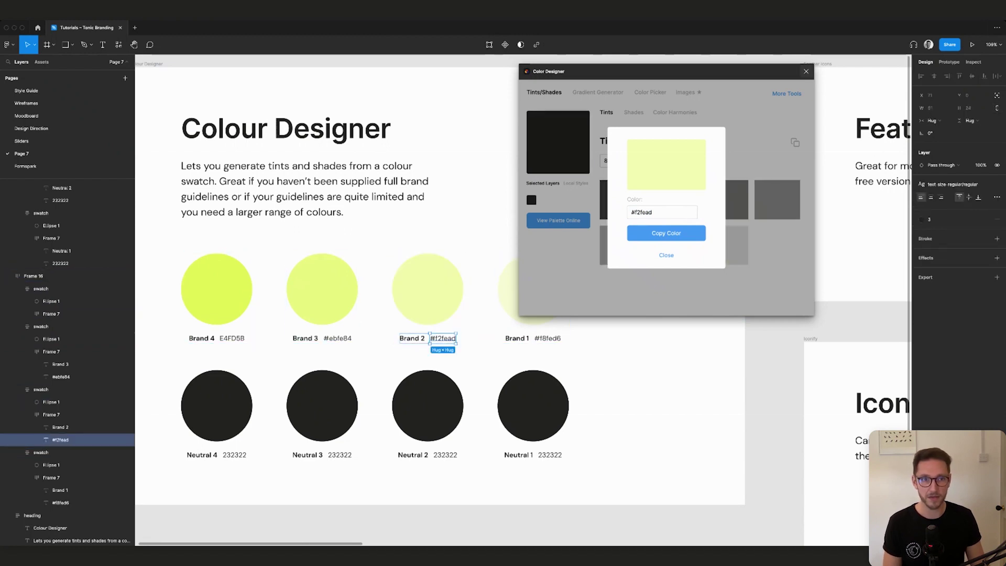
pyautogui.click(806, 71)
pyautogui.click(671, 210)
# Step: Detach the Brand 4 circle's fill from its color style and save it as a new color style named "brand / 4"
pyautogui.hscroll(-2, 671, 210)
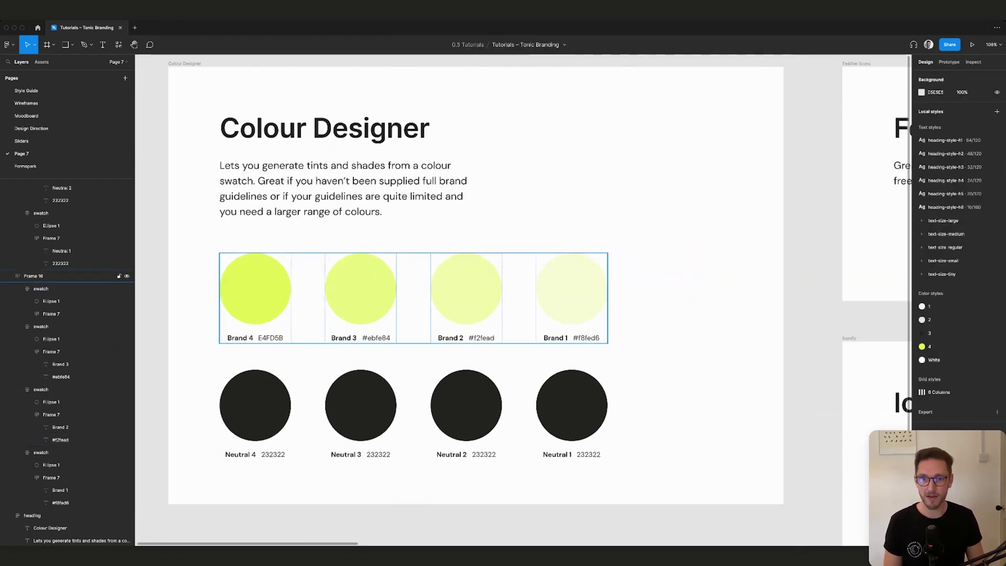
pyautogui.scroll(5, 318, 250)
pyautogui.scroll(-2, 319, 250)
pyautogui.hscroll(-1, 319, 251)
pyautogui.scroll(-1, 319, 251)
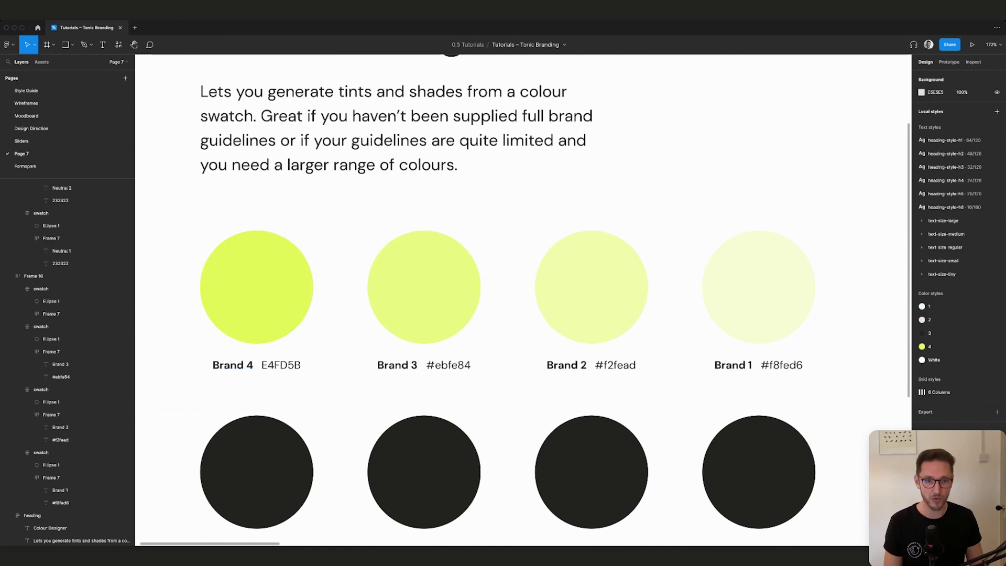
pyautogui.keyDown('super'); pyautogui.click(257, 287); pyautogui.keyUp('super')
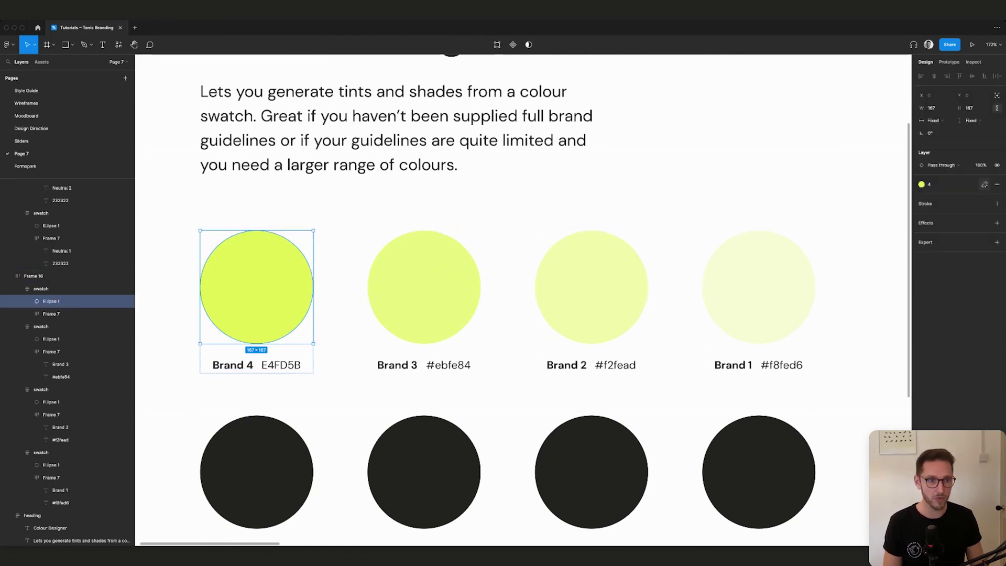
pyautogui.click(985, 185)
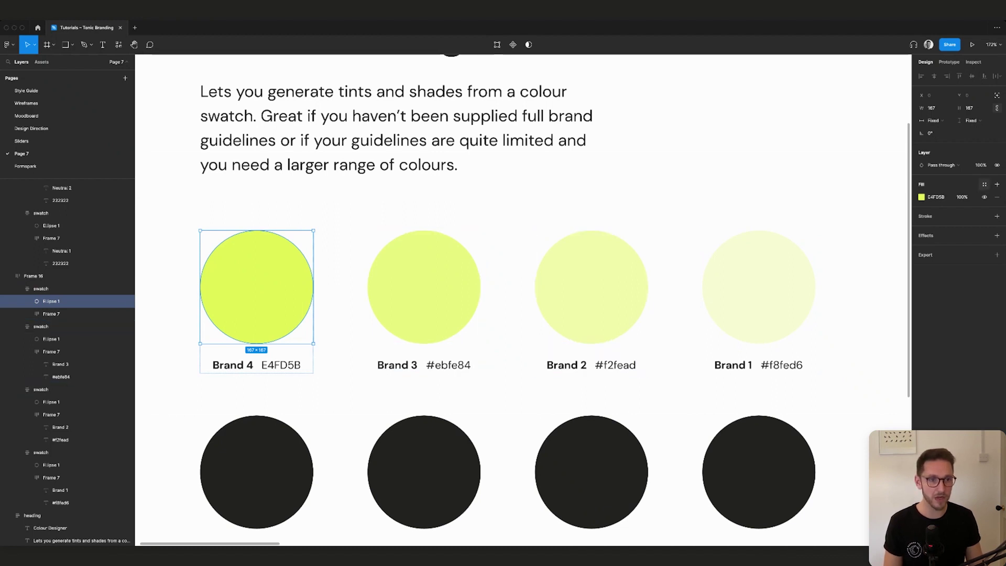
pyautogui.click(985, 184)
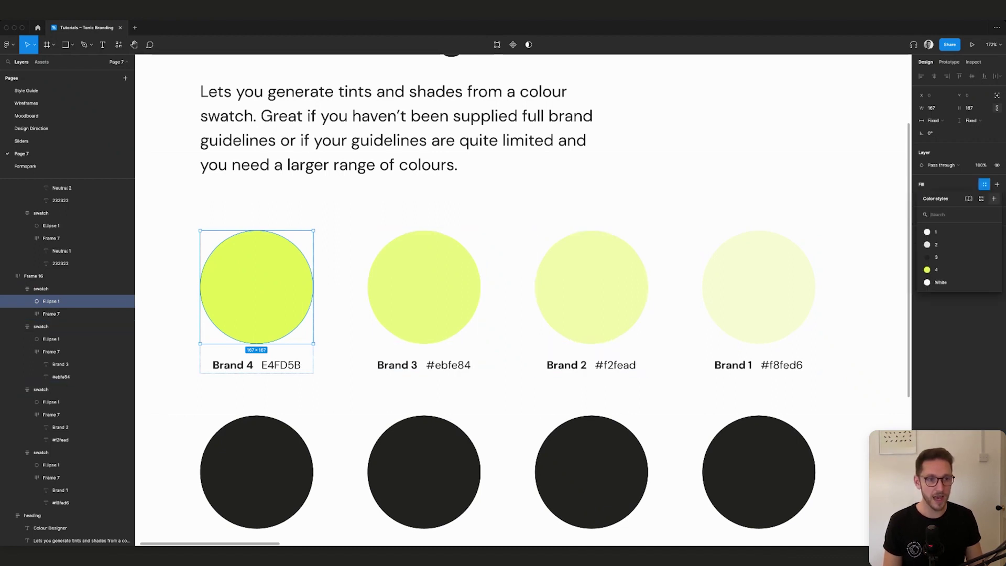
pyautogui.click(994, 199)
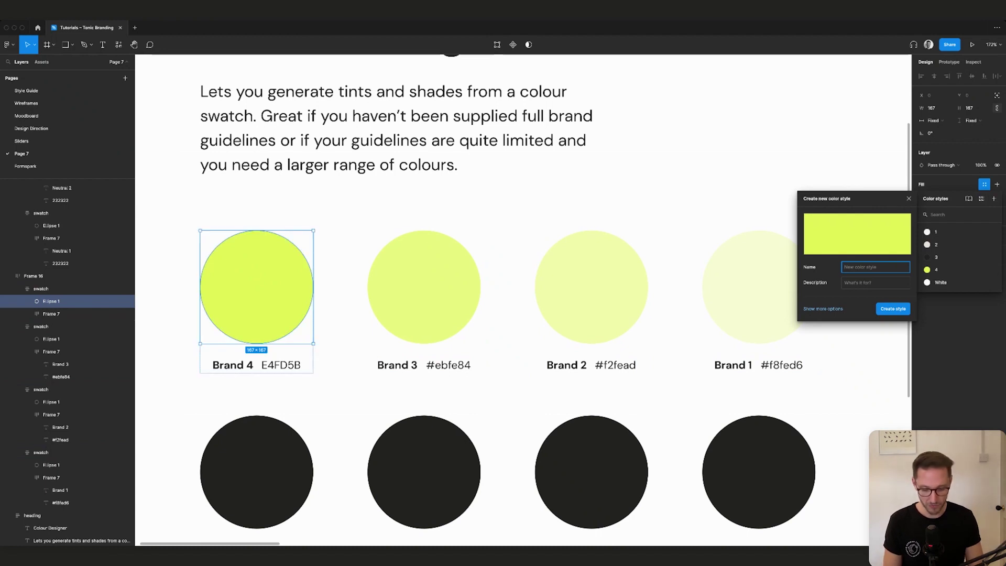
pyautogui.write('brand / 4')
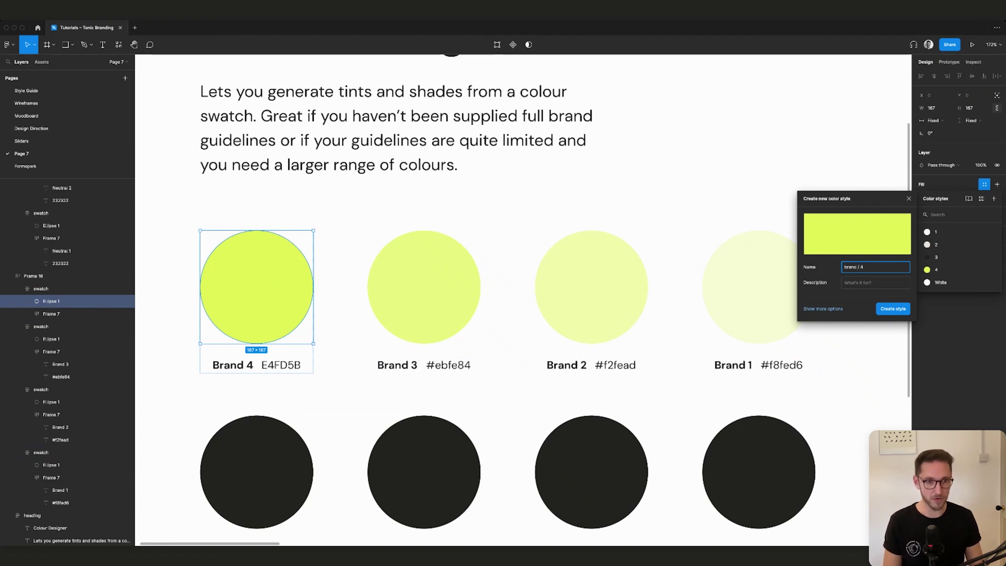
pyautogui.click(893, 308)
# Step: Save the Brand 3 circle's fill as a new color style named "brand / 3"
pyautogui.keyDown('super'); pyautogui.click(430, 288); pyautogui.keyUp('super')
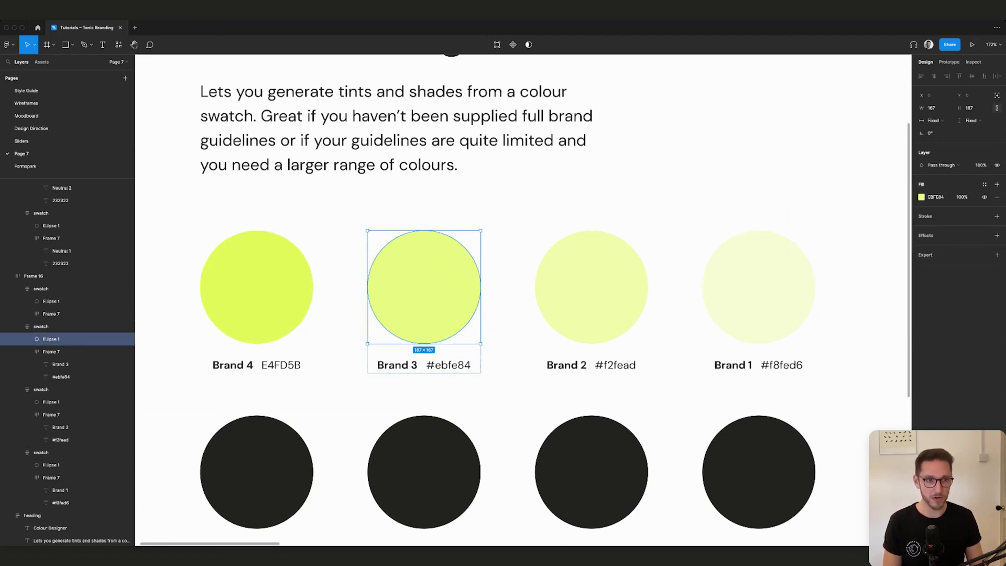
pyautogui.click(985, 184)
pyautogui.click(994, 199)
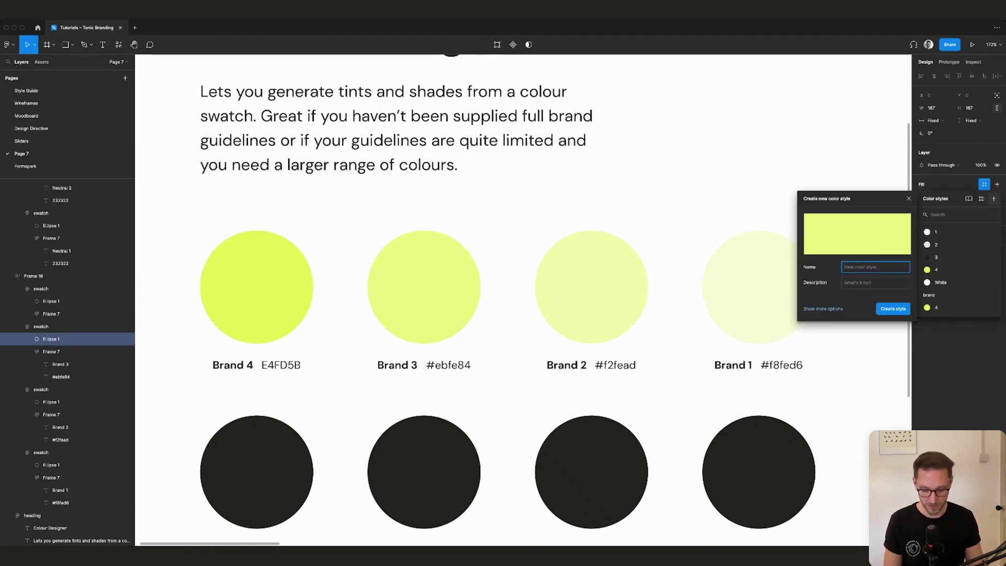
pyautogui.write('brand / 3')
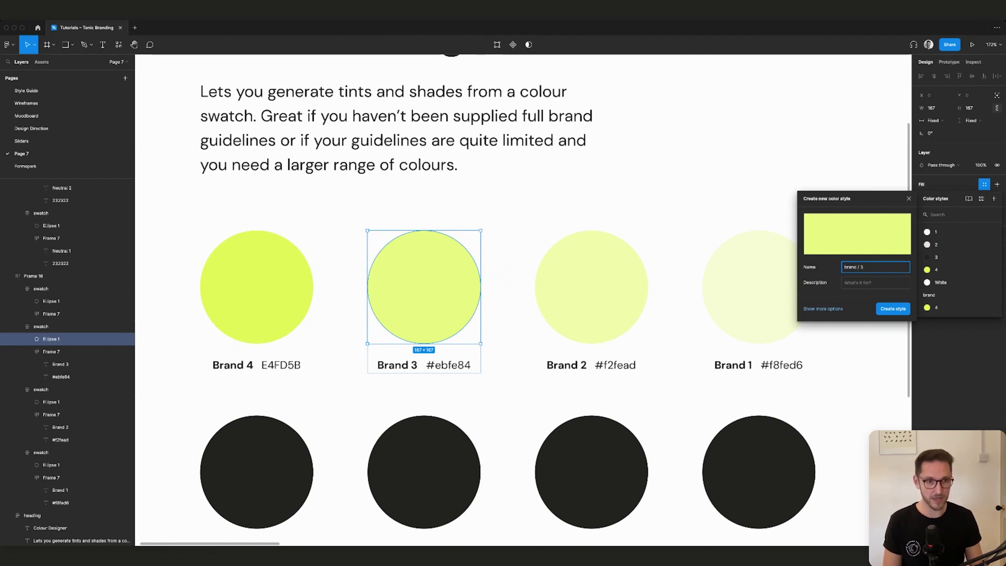
pyautogui.click(893, 309)
# Step: Save the Brand 2 circle's fill as a new color style named "brand /2"
pyautogui.keyDown('super'); pyautogui.click(591, 287); pyautogui.keyUp('super')
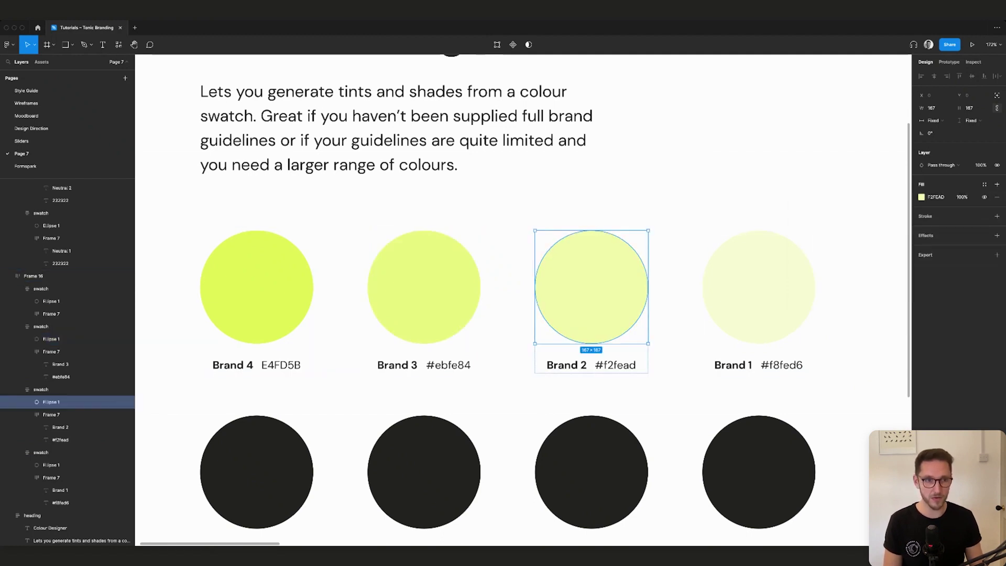
pyautogui.click(985, 183)
pyautogui.click(994, 198)
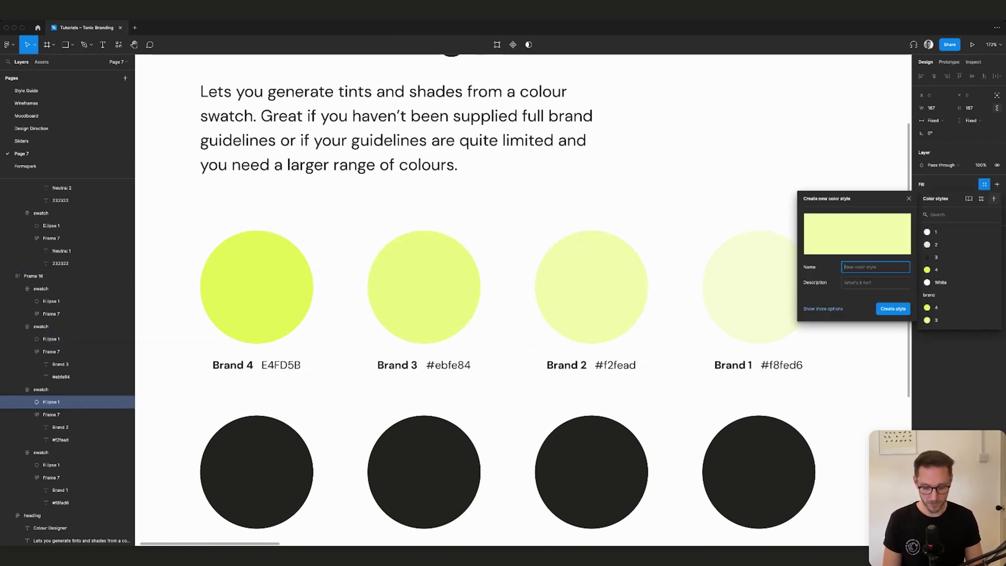
pyautogui.write('brand /2')
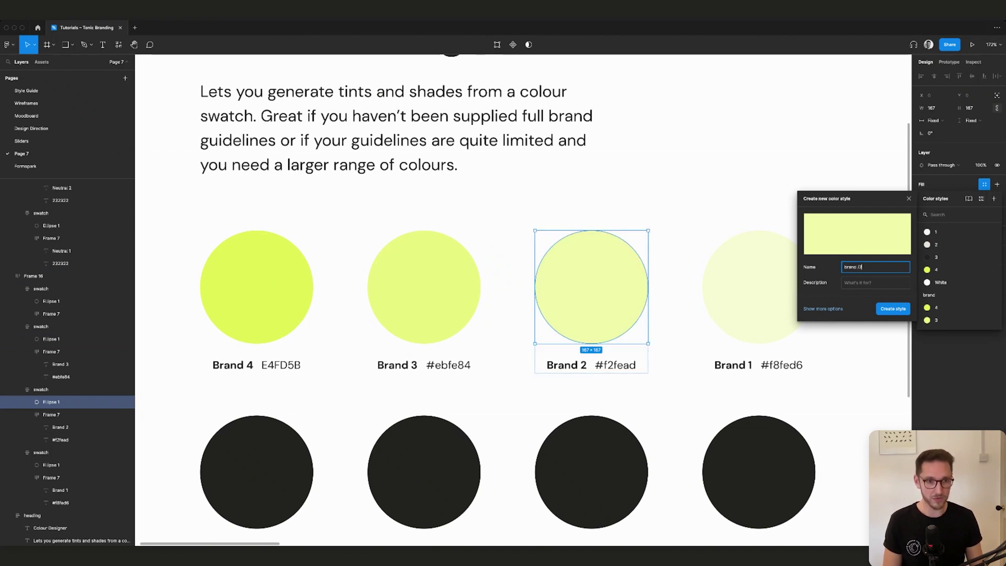
pyautogui.press('Return')
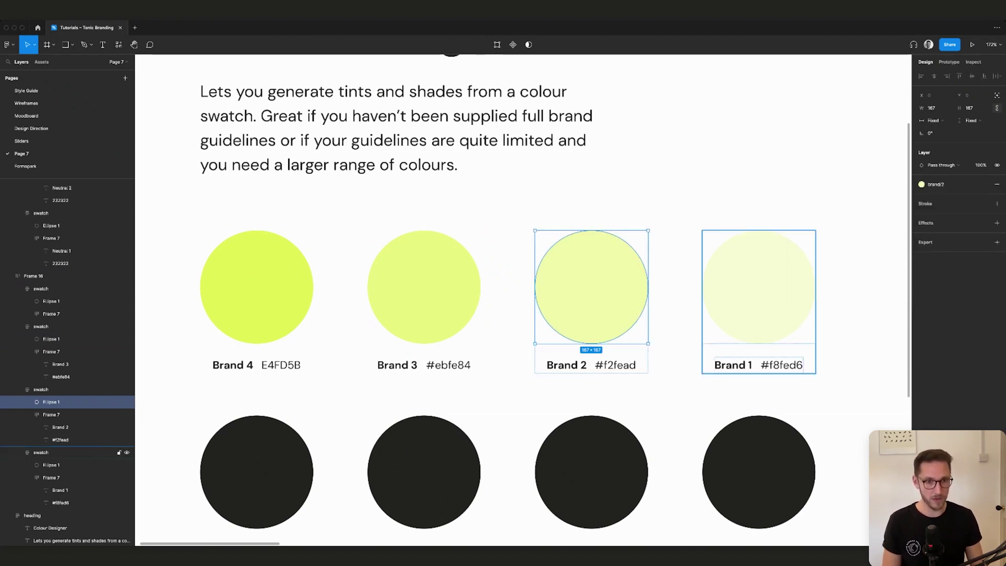
# Step: Save the Brand 1 circle's fill as color style 1 in the brand group and check that group among the local styles
pyautogui.click(759, 287)
pyautogui.click(985, 185)
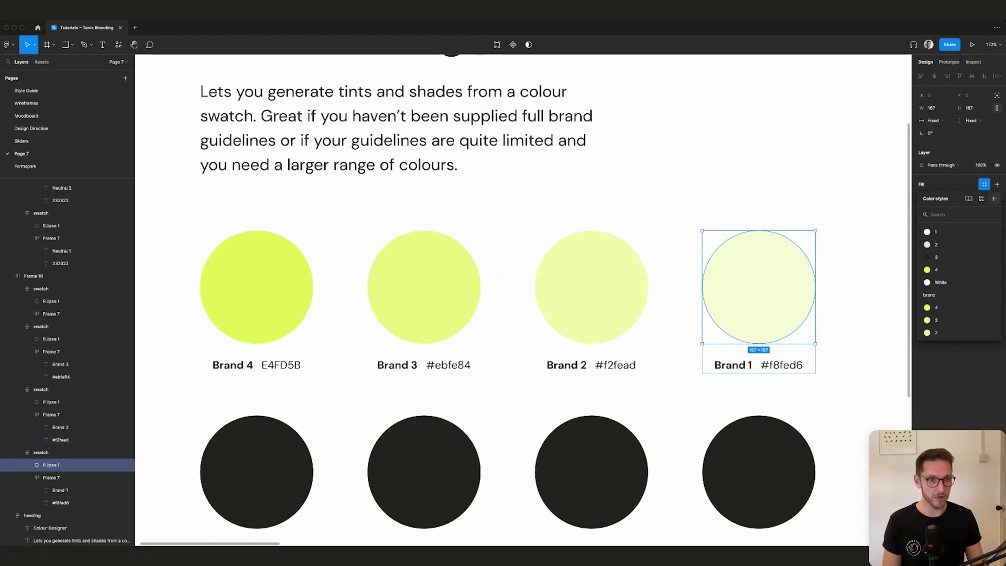
pyautogui.click(994, 198)
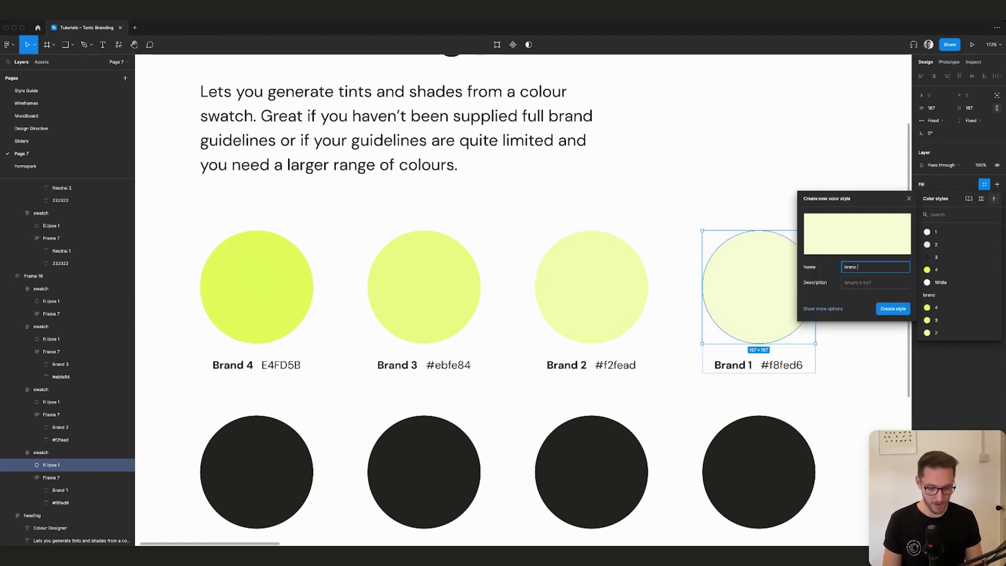
pyautogui.click(893, 309)
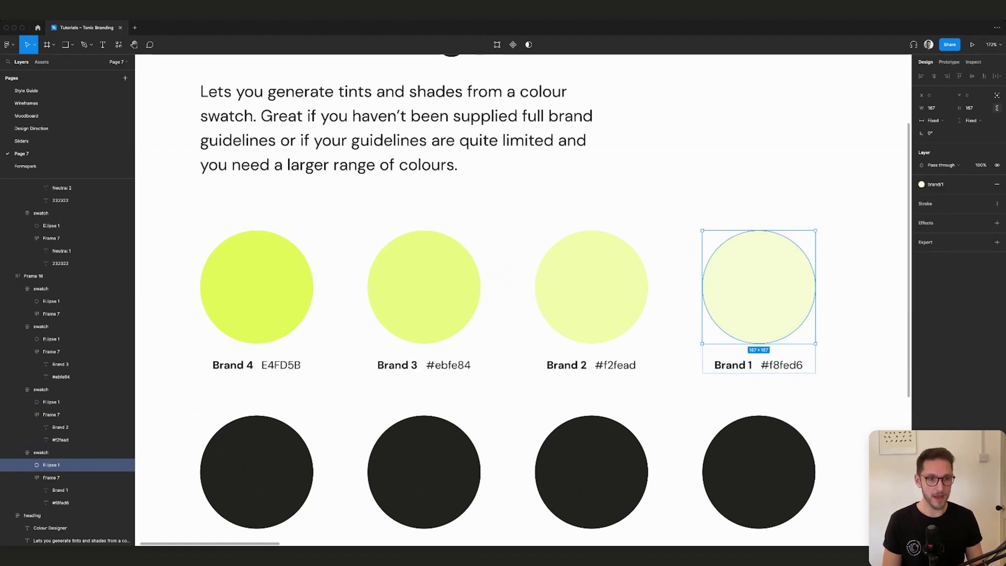
pyautogui.click(859, 335)
pyautogui.hscroll(2, 860, 336)
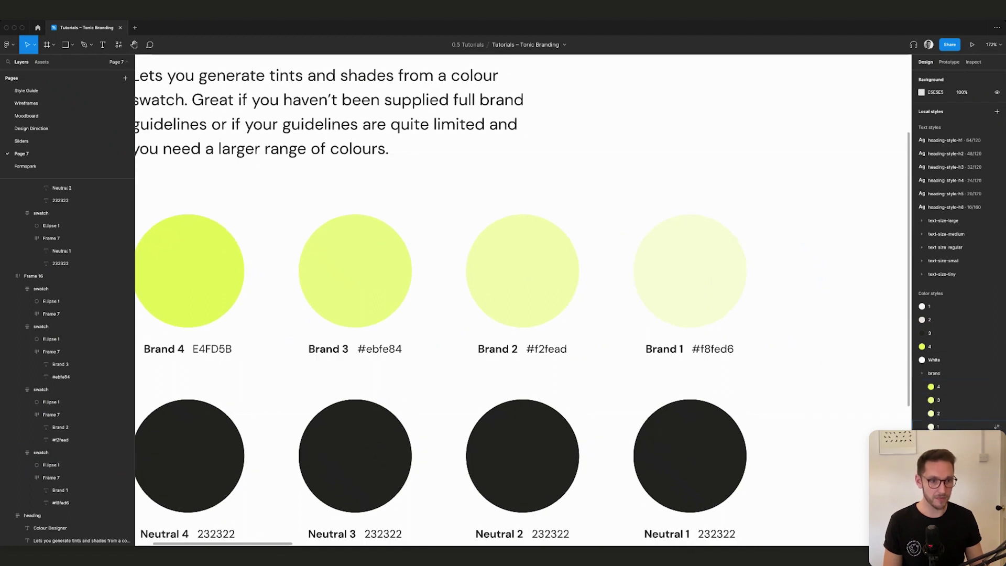
pyautogui.click(923, 373)
pyautogui.click(922, 374)
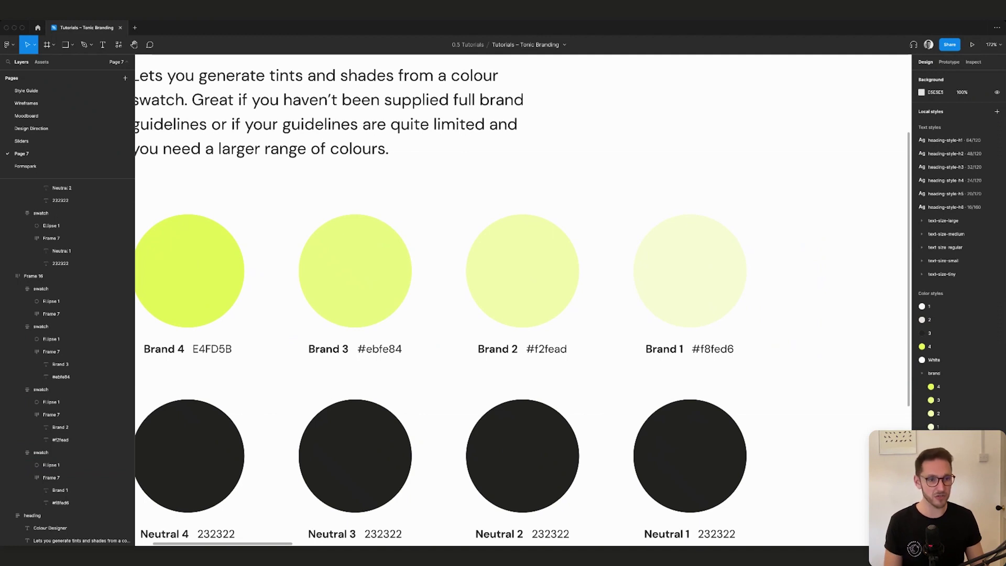
# Step: Run the Color Designer plugin on the Neutral 4 circle and set the number of tints to 12
pyautogui.scroll(-5, 837, 334)
pyautogui.keyDown('super'); pyautogui.click(380, 419); pyautogui.keyUp('super')
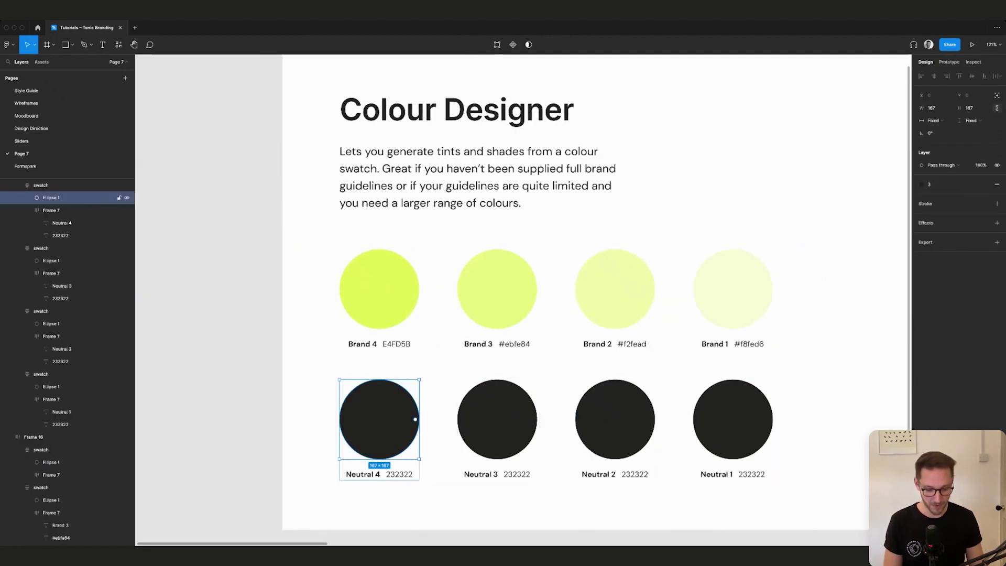
pyautogui.press('super+slash')
pyautogui.write('colo')
pyautogui.press('Return')
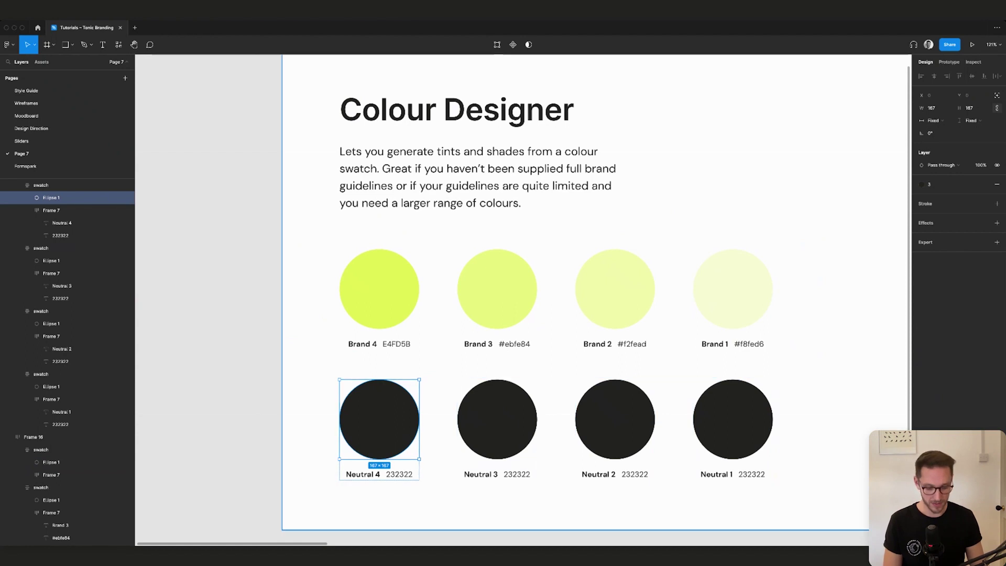
pyautogui.press('super+slash')
pyautogui.write('color')
pyautogui.press('Down')
pyautogui.press('Down')
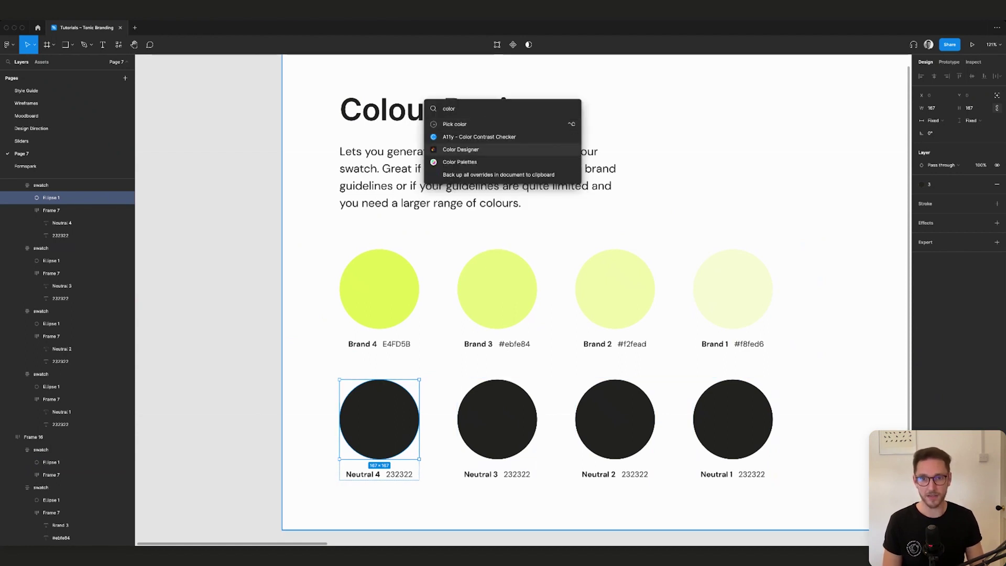
pyautogui.press('Return')
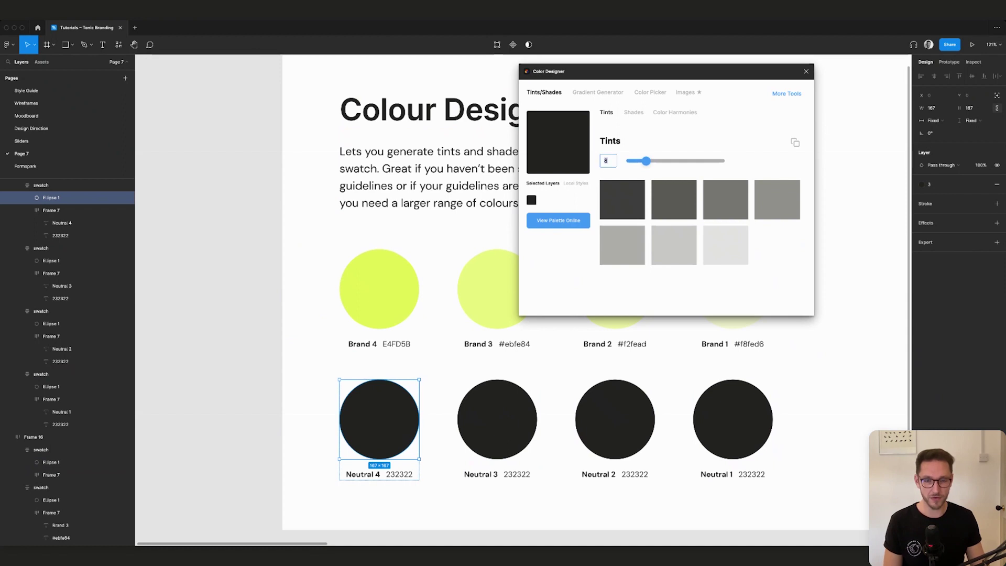
pyautogui.write('12')
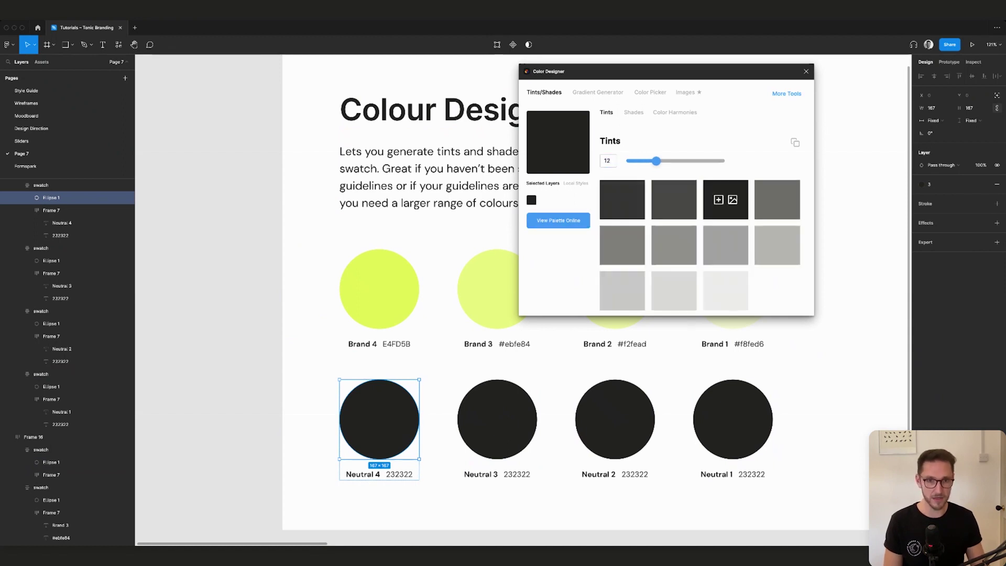
# Step: Copy the lightest Neutral 4 tint, #ededec, detach the Neutral 1 circle from its color style and set its fill to that tint
pyautogui.click(726, 292)
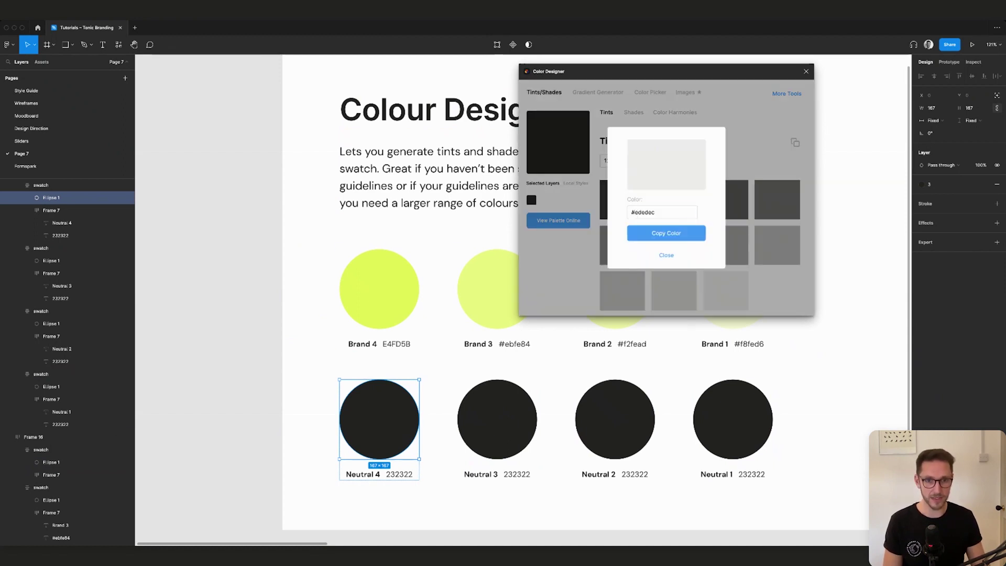
pyautogui.click(666, 233)
pyautogui.press('super+c')
pyautogui.click(733, 419)
pyautogui.doubleClick(733, 419)
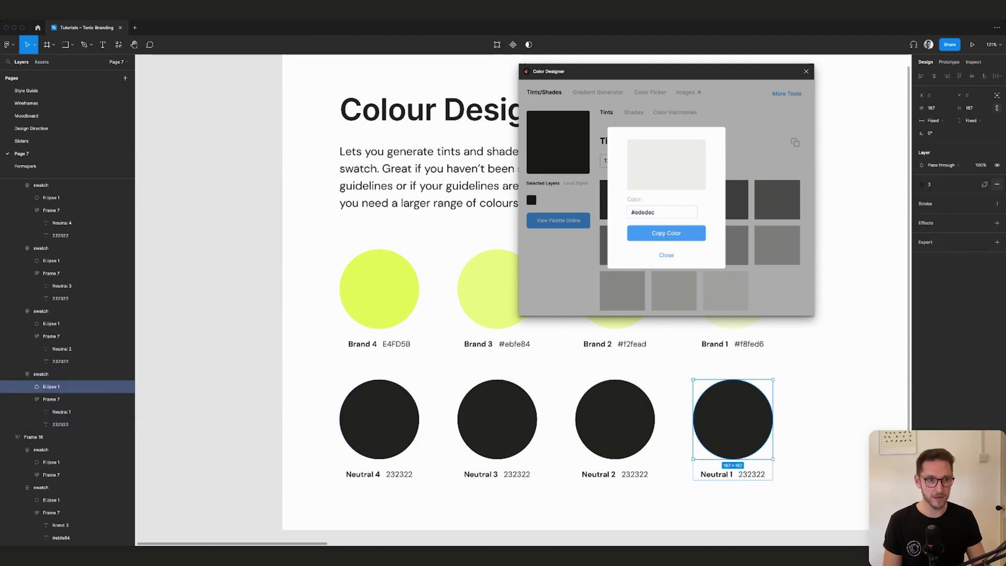
pyautogui.click(936, 197)
pyautogui.press('super+v')
pyautogui.press('Return')
# Step: Replace Neutral 1's hex label with #ededec and close the tint's color details in the plugin
pyautogui.keyDown('super'); pyautogui.click(752, 474); pyautogui.keyUp('super')
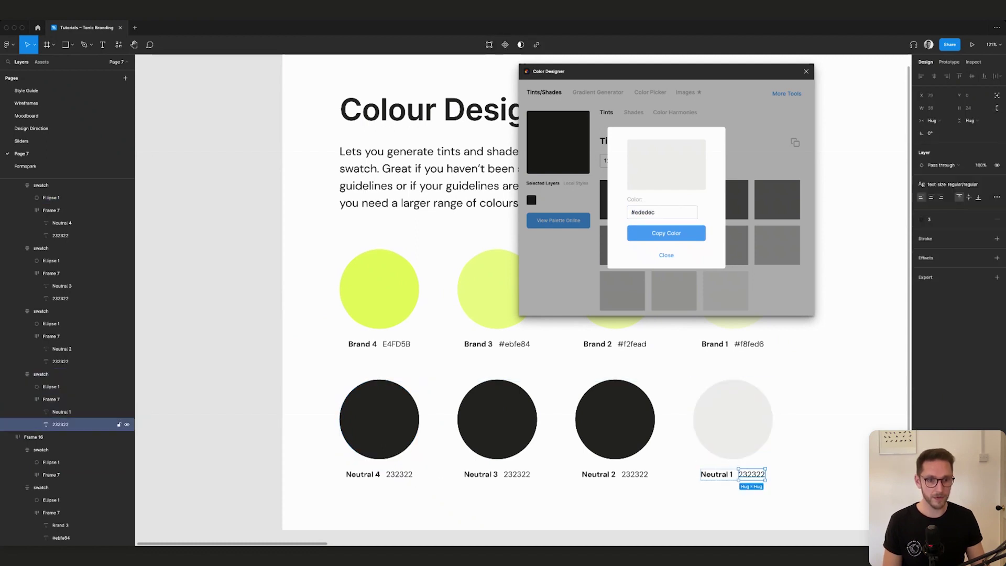
pyautogui.doubleClick(751, 474)
pyautogui.press('super+v')
pyautogui.press('Escape')
pyautogui.click(666, 255)
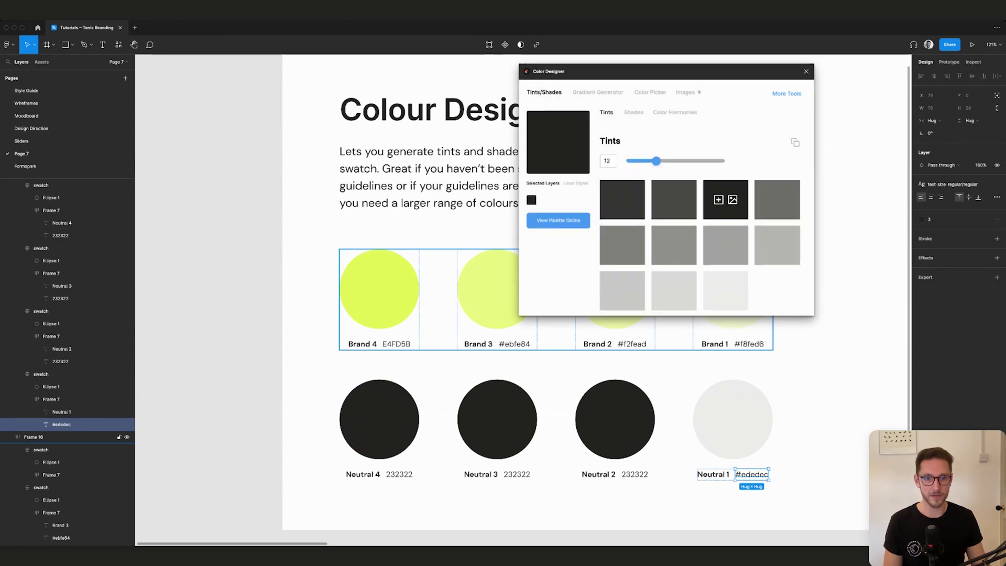
# Step: Copy the Neutral 4 tint #5b5b58, detach the Neutral 3 circle from its color style and set its fill to that tint
pyautogui.click(726, 199)
pyautogui.click(666, 233)
pyautogui.press('super+c')
pyautogui.doubleClick(497, 419)
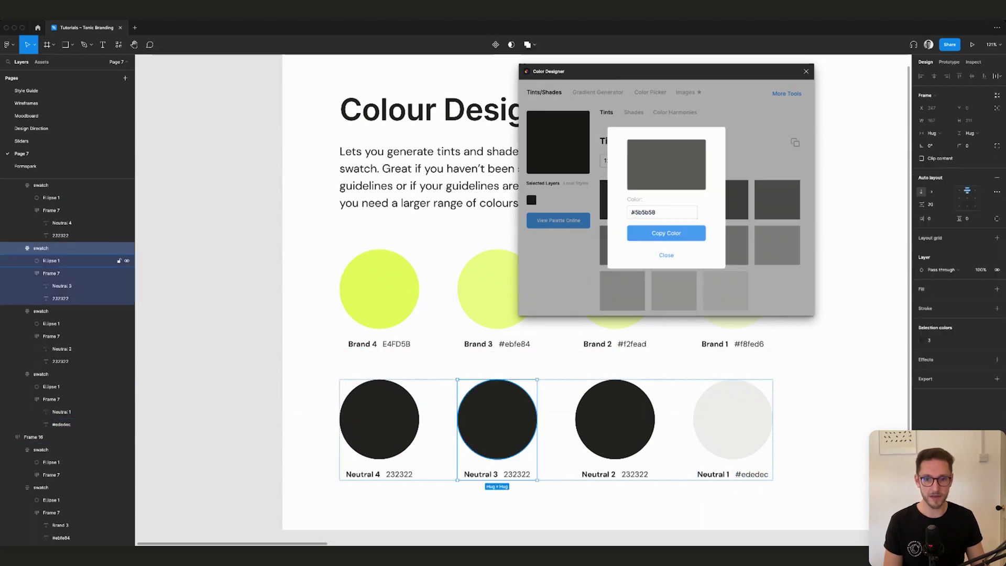
pyautogui.click(985, 185)
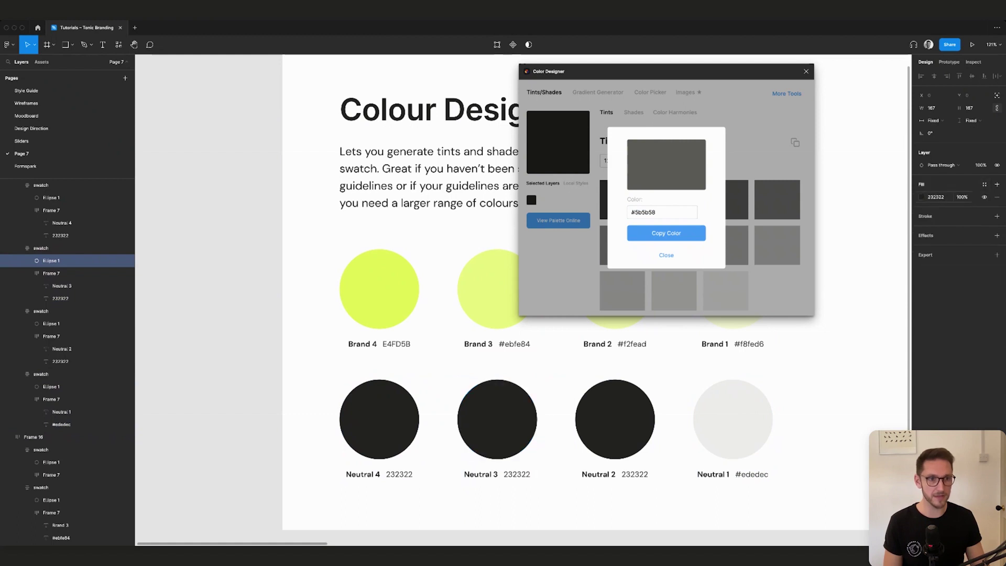
pyautogui.click(936, 197)
pyautogui.press('super+v')
pyautogui.press('Tab')
# Step: Replace Neutral 3's hex label with #5b5b58 and close the tint's color details in the plugin
pyautogui.doubleClick(517, 474)
pyautogui.press('super+v')
pyautogui.press('Escape')
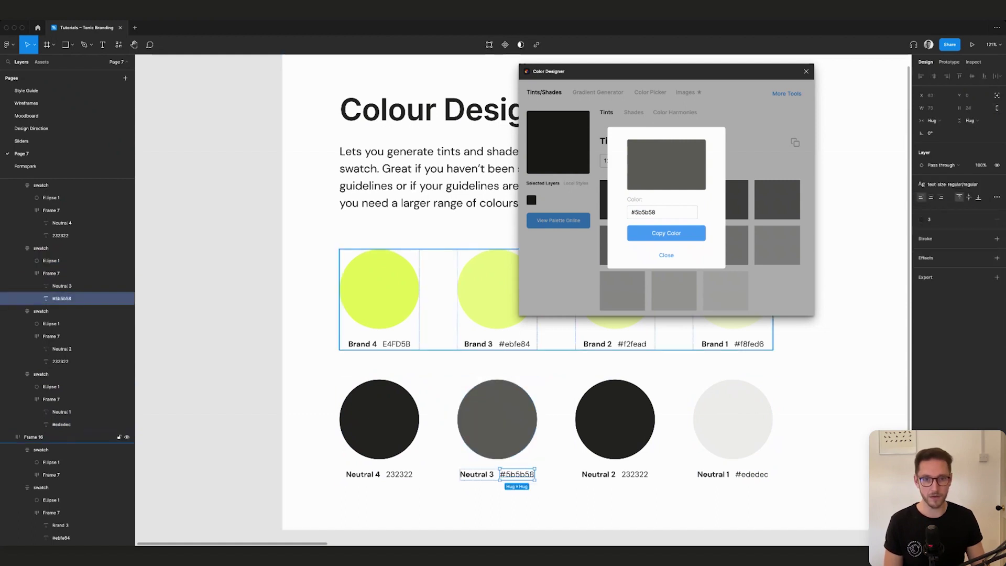
pyautogui.click(666, 255)
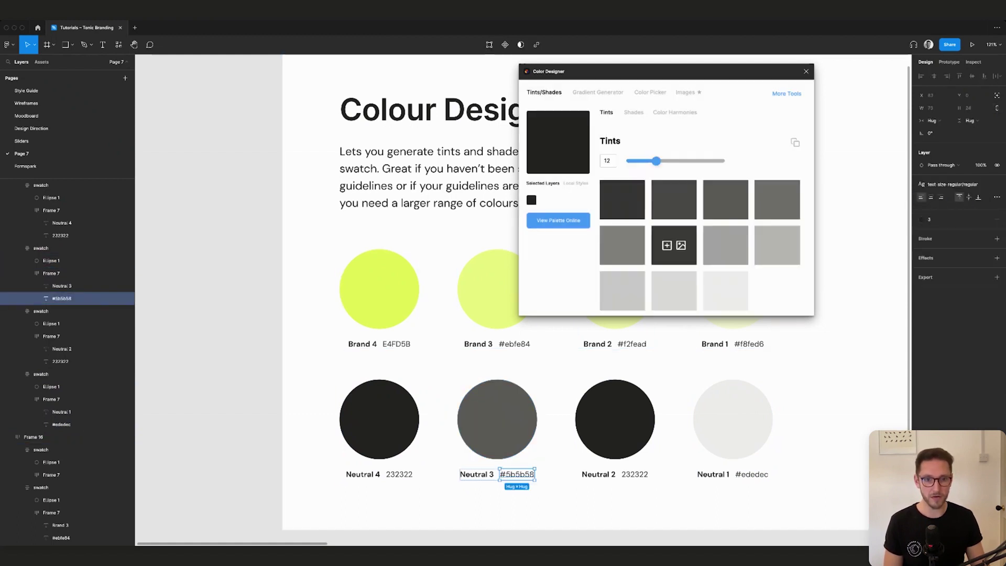
# Step: Copy the light Neutral 4 tint #dbdbda and replace Neutral 2's hex label with it
pyautogui.keyDown('super'); pyautogui.click(379, 420); pyautogui.keyUp('super')
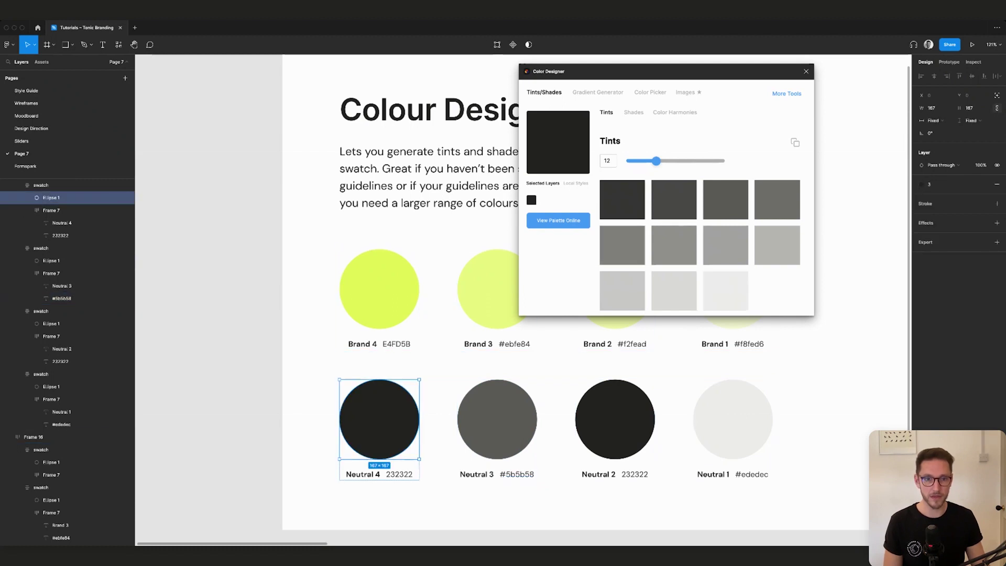
pyautogui.click(674, 283)
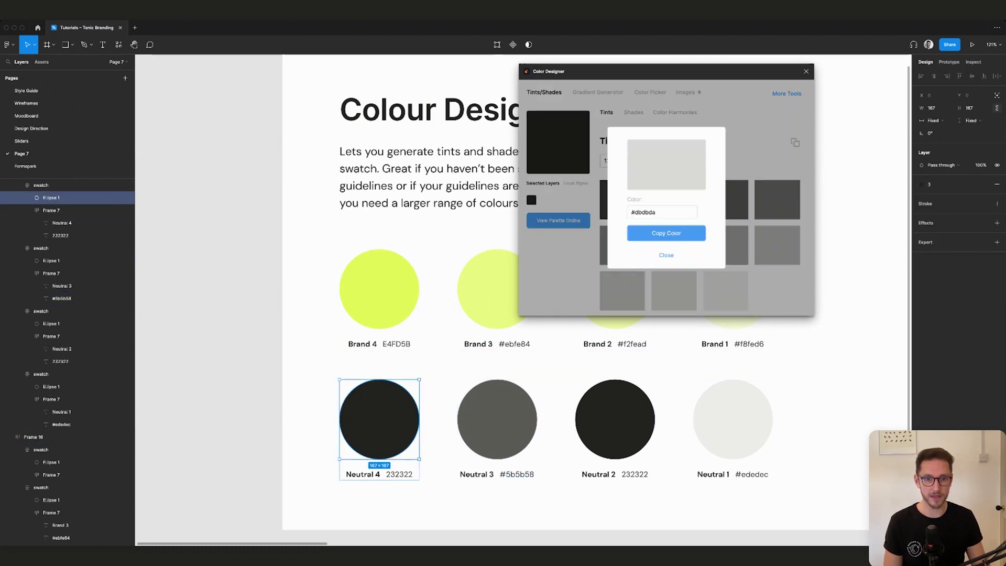
pyautogui.click(666, 233)
pyautogui.keyDown('super'); pyautogui.click(635, 475); pyautogui.keyUp('super')
pyautogui.press('Return')
pyautogui.write('#dbdbda')
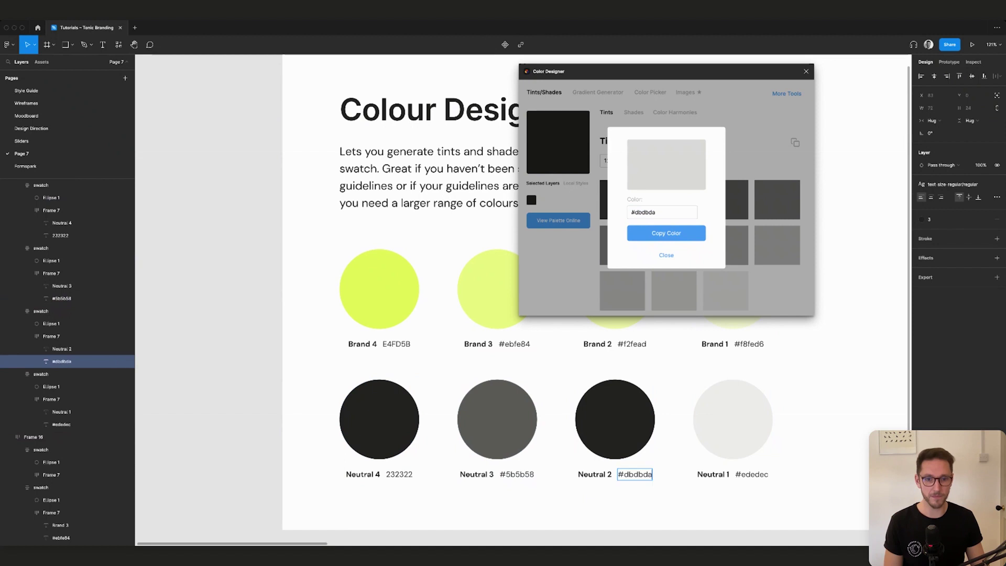
# Step: Fill the Neutral 2 circle with the copied tint #dbdbda and close the Color Designer plugin
pyautogui.press('Escape')
pyautogui.click(615, 427)
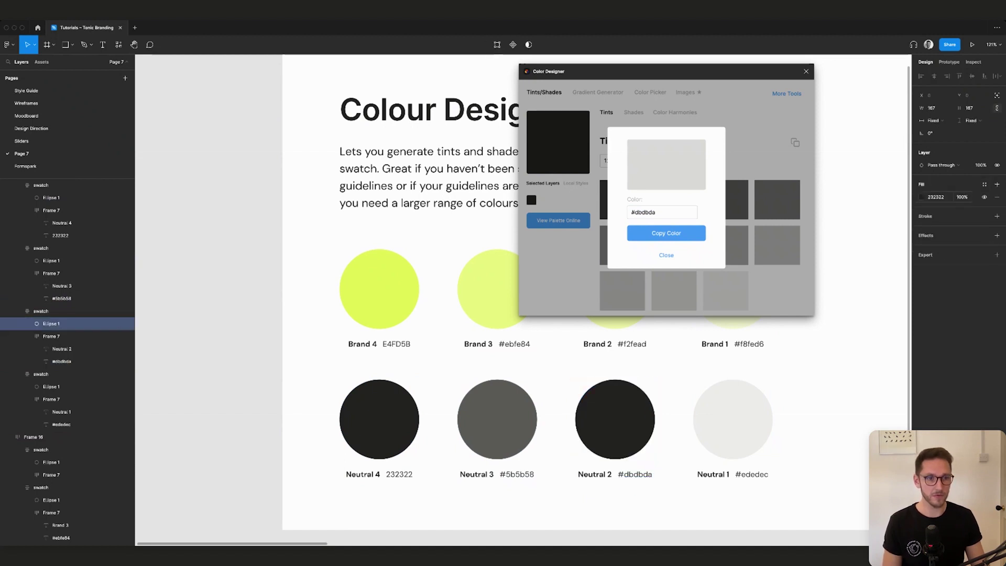
pyautogui.hotkey('ctrl', 'v')
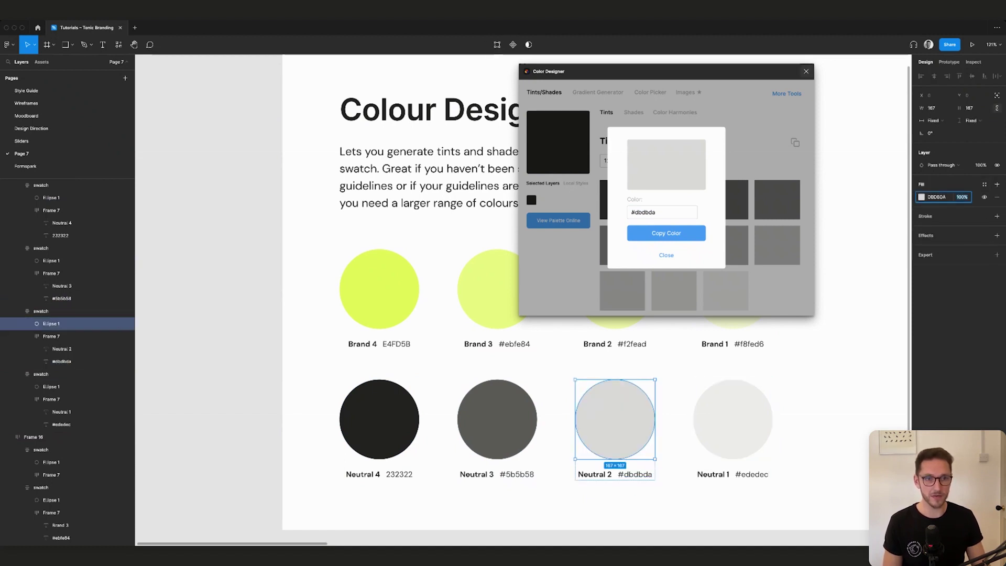
pyautogui.click(806, 71)
pyautogui.click(828, 168)
pyautogui.hscroll(2, 828, 168)
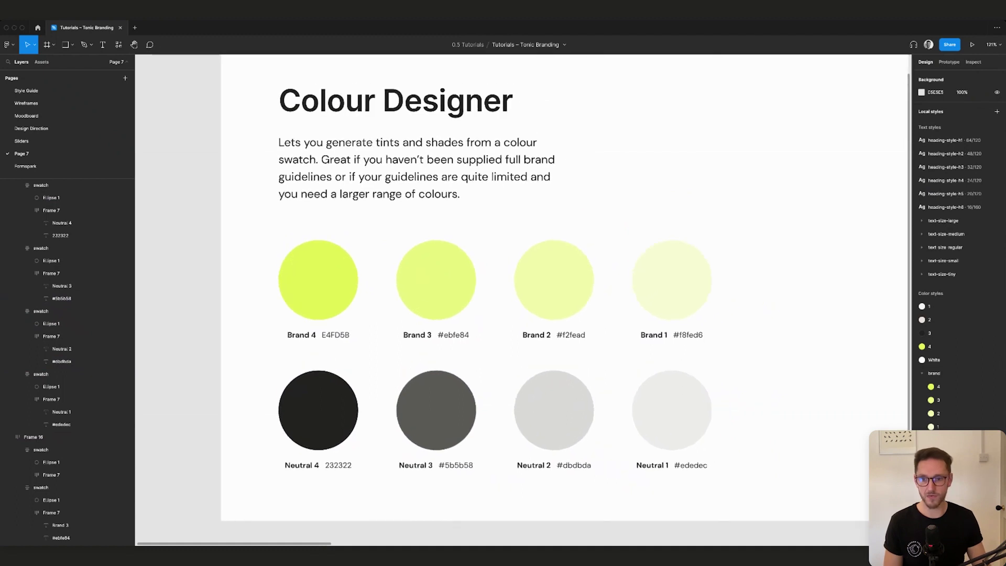
# Step: Detach the Neutral 4 circle from its color style and save its fill as a new style named "Neutral / 4", copying the name for reuse
pyautogui.keyDown('super'); pyautogui.click(318, 411); pyautogui.keyUp('super')
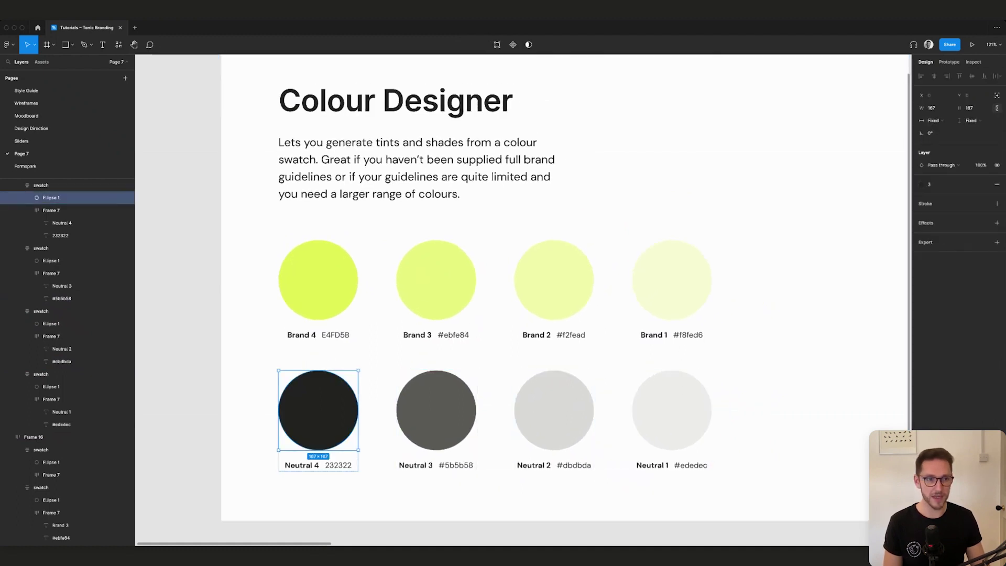
pyautogui.click(984, 185)
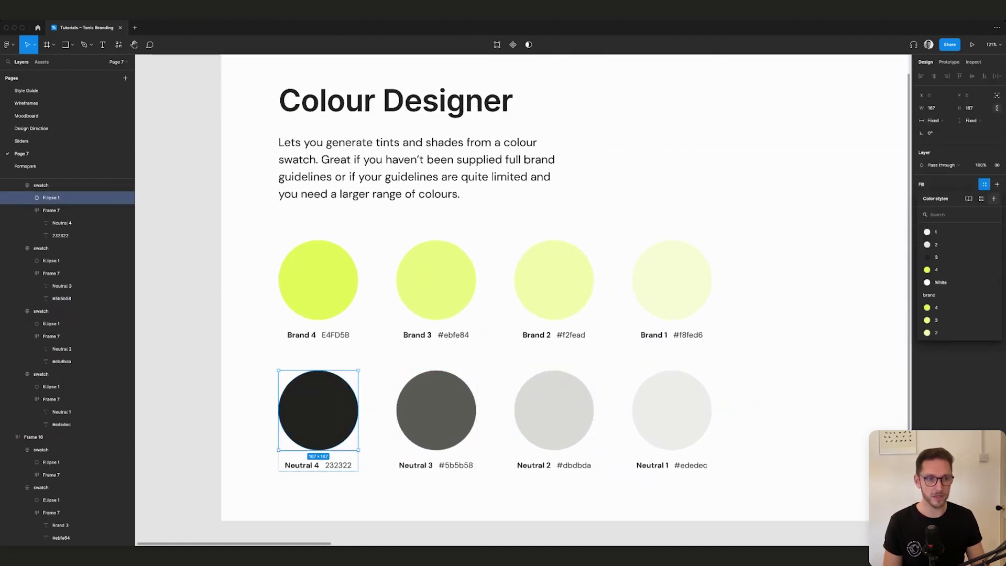
pyautogui.click(995, 199)
pyautogui.write('Neutral /')
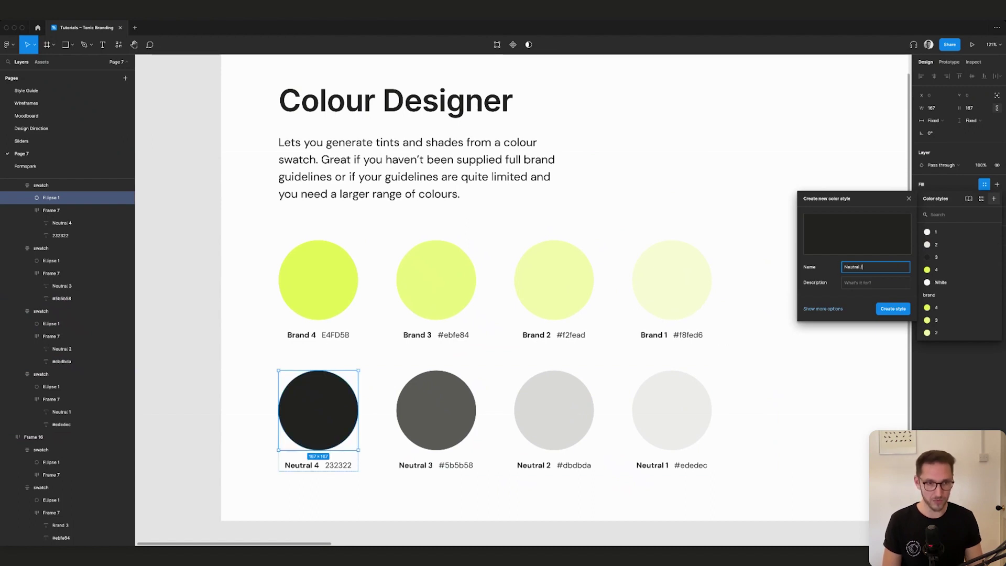
pyautogui.write(' 4')
pyautogui.hotkey('ctrl', 'a')
pyautogui.press('super+c')
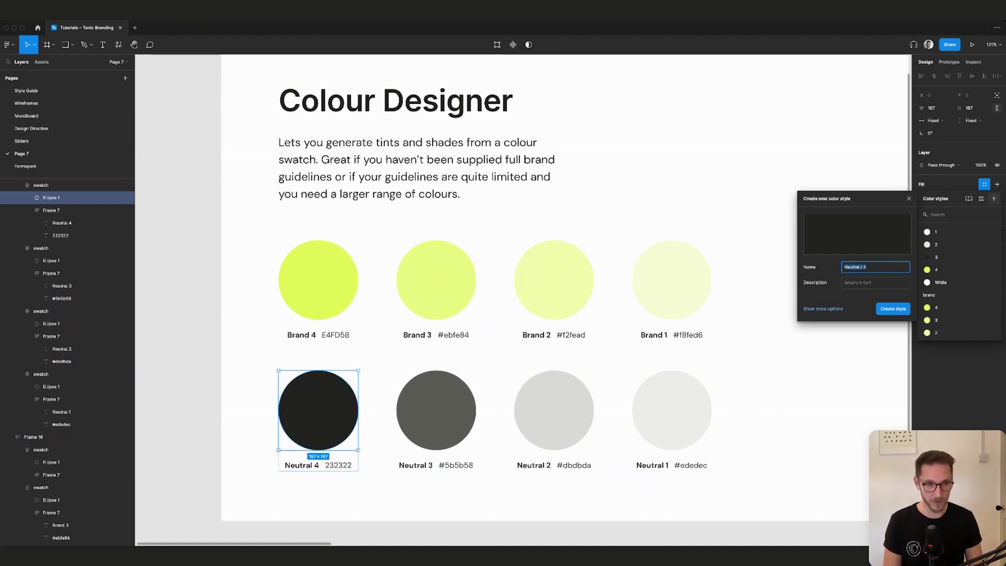
pyautogui.click(893, 309)
# Step: Save the Neutral 3 circle's fill as a color style named "Neutral / 3", reusing the copied style name
pyautogui.keyDown('super'); pyautogui.click(436, 410); pyautogui.keyUp('super')
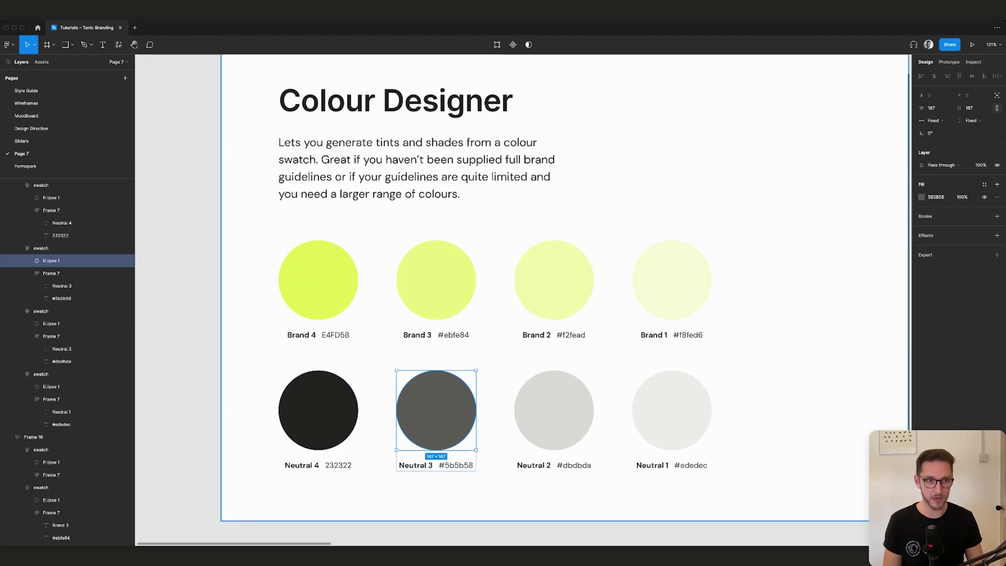
pyautogui.click(985, 184)
pyautogui.click(995, 198)
pyautogui.press('super+v')
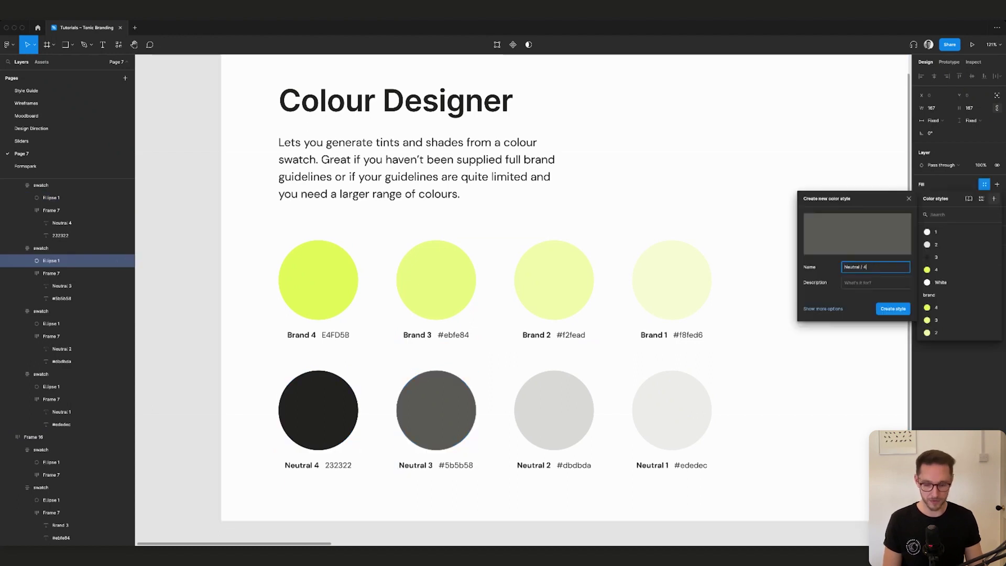
pyautogui.press('Return')
# Step: Save the Neutral 2 circle's fill as a color style named "Neutral / 2"
pyautogui.click(554, 410)
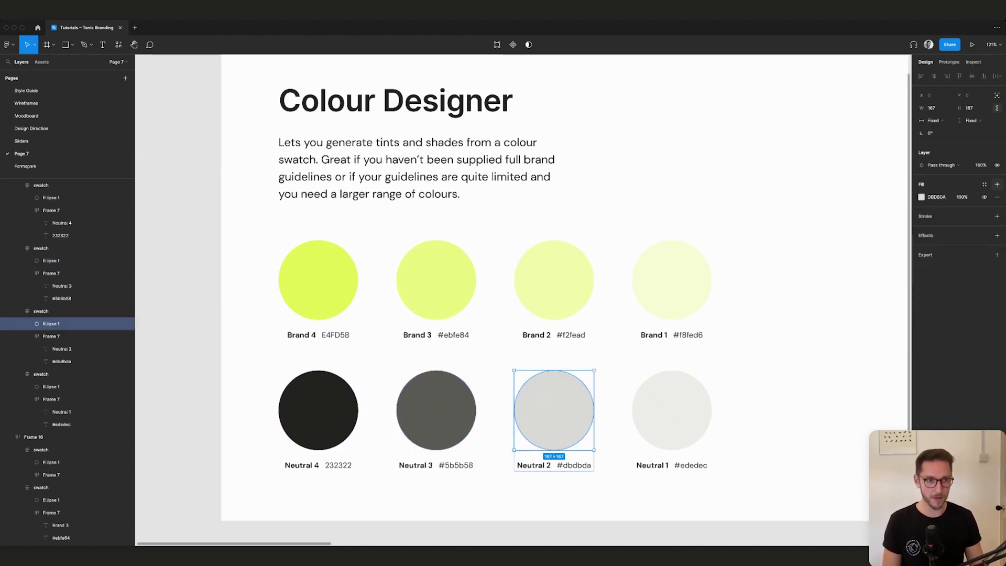
pyautogui.click(984, 184)
pyautogui.click(994, 198)
pyautogui.hotkey('ctrl', 'v')
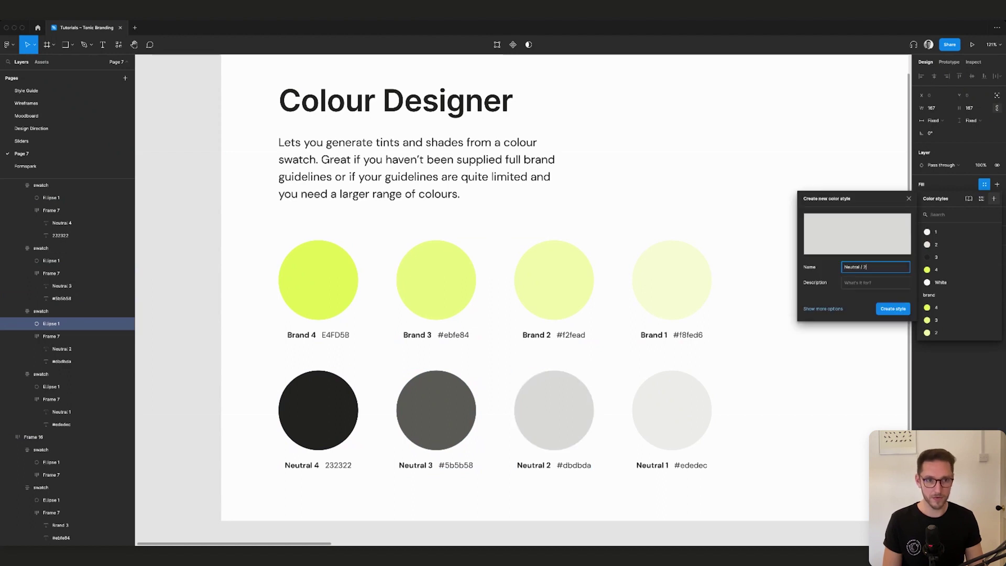
pyautogui.press('Return')
# Step: Save the Neutral 1 circle's fill as a color style named "Neutral / 1" and deselect the circle
pyautogui.click(672, 410)
pyautogui.click(984, 184)
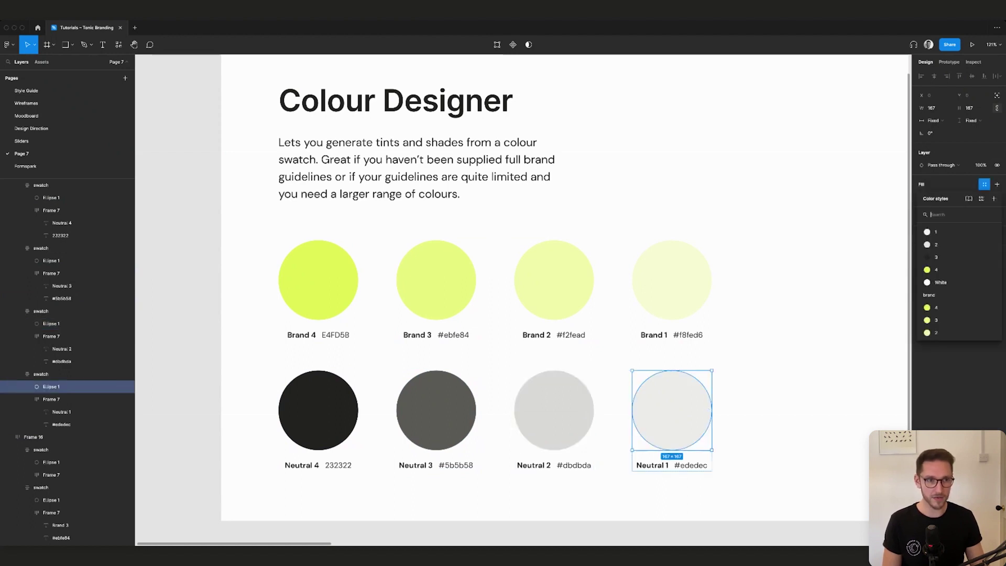
pyautogui.click(994, 199)
pyautogui.press('super+v')
pyautogui.write('1')
pyautogui.press('Return')
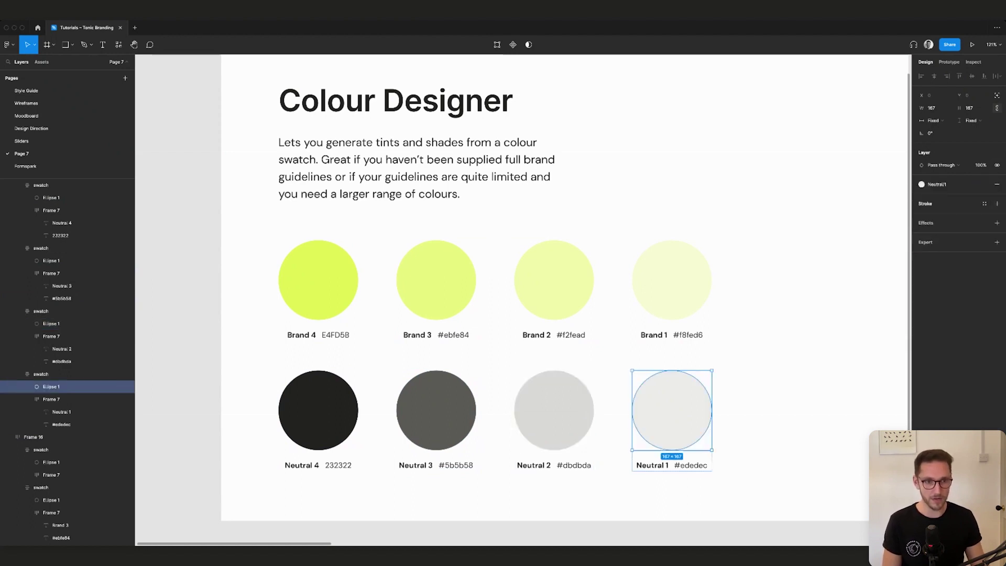
pyautogui.press('Escape')
# Step: Move the White color style into the Neutral group and collapse the brand and Neutral style groups
pyautogui.hscroll(2, 498, 293)
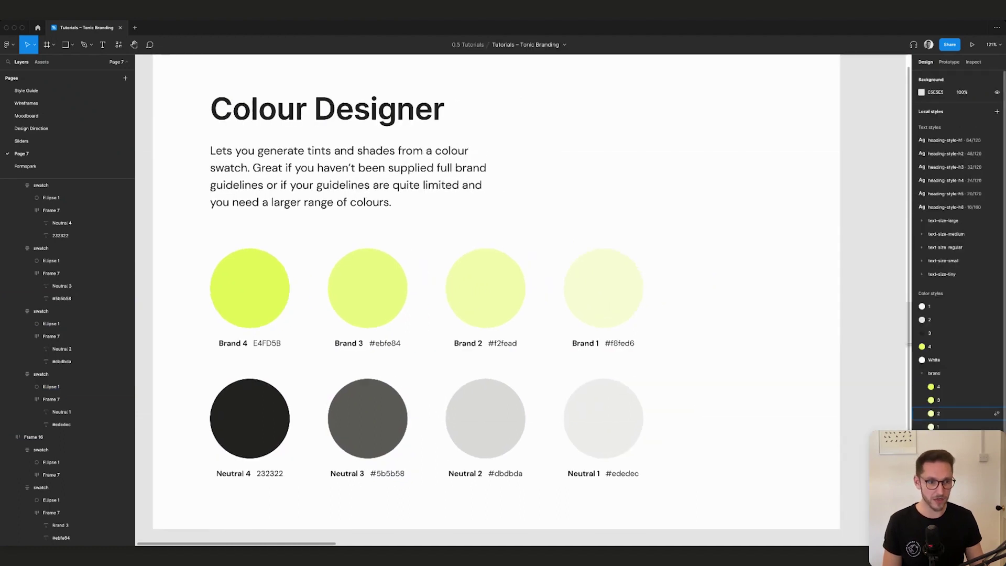
pyautogui.click(922, 373)
pyautogui.click(922, 387)
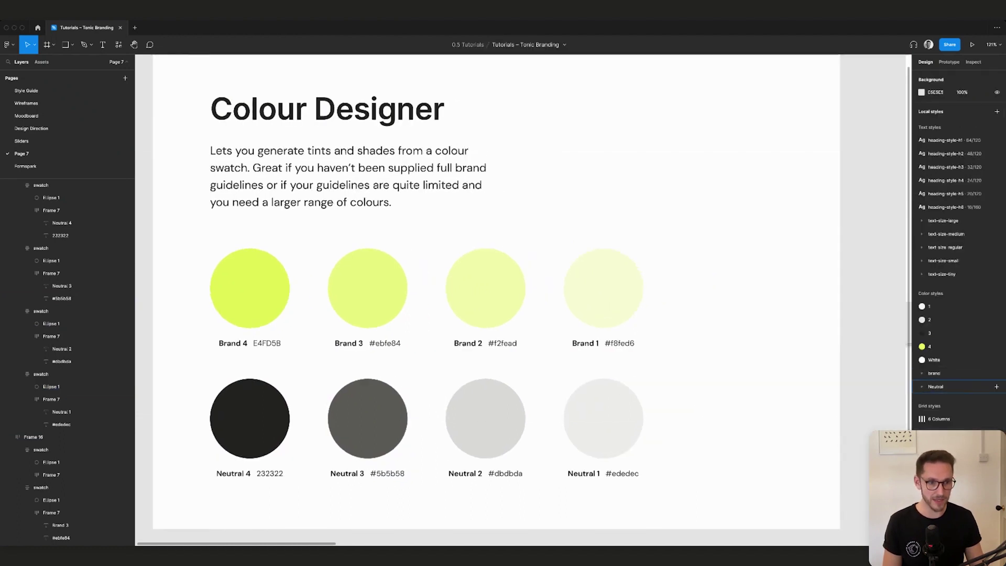
pyautogui.click(922, 387)
pyautogui.moveTo(935, 360); pyautogui.dragTo(935, 386)
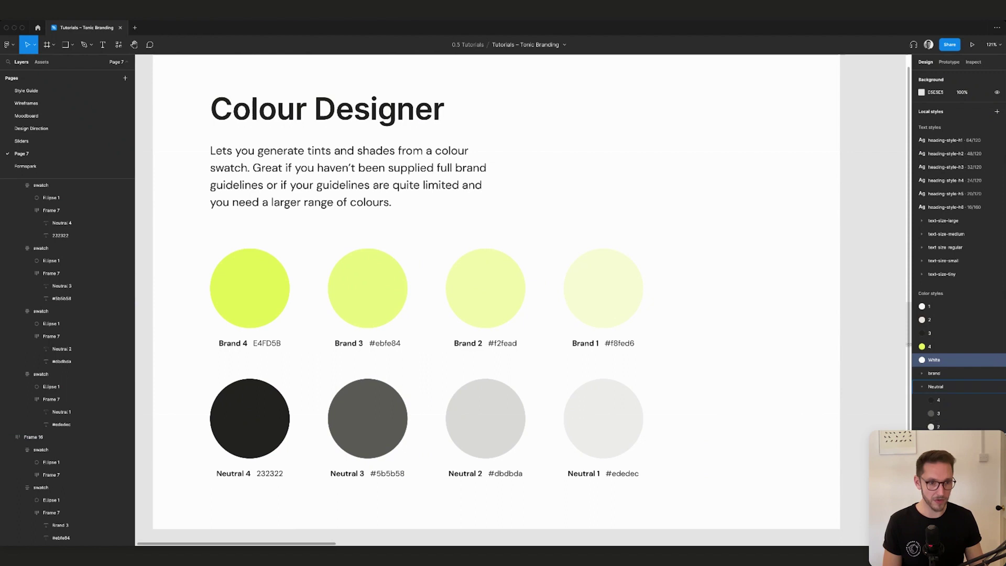
pyautogui.press('Delete')
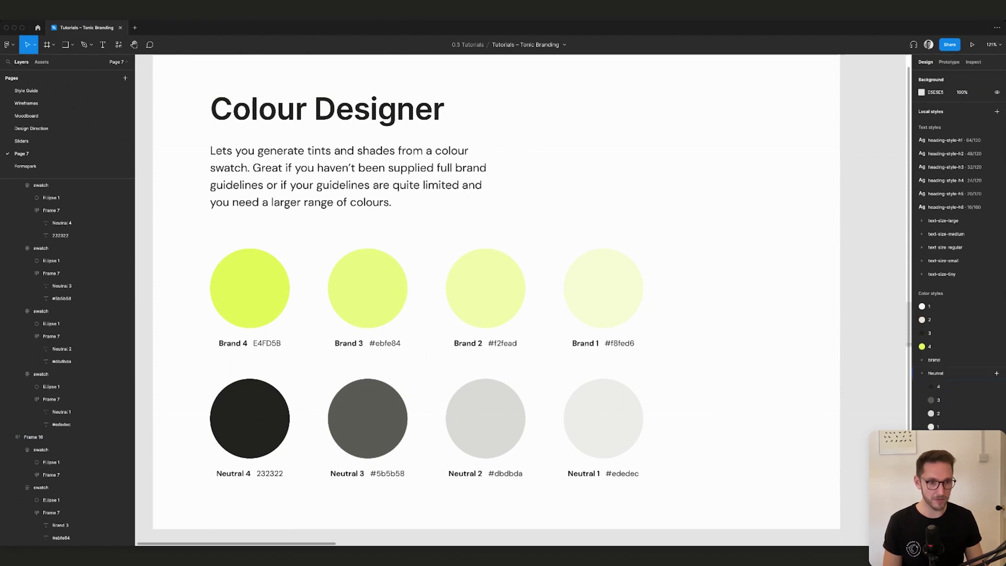
pyautogui.click(923, 373)
pyautogui.click(922, 374)
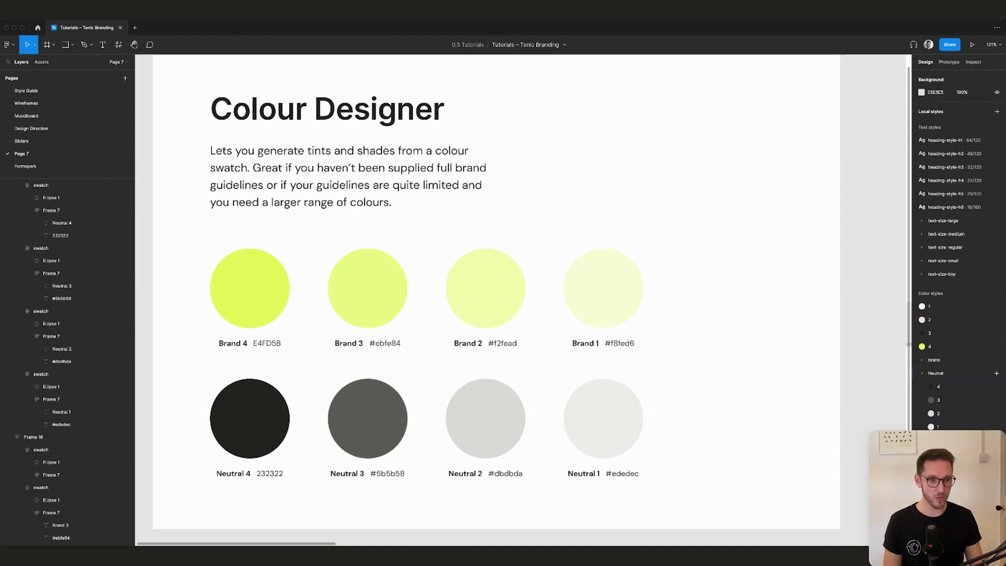
pyautogui.click(922, 373)
pyautogui.scroll(1, 891, 341)
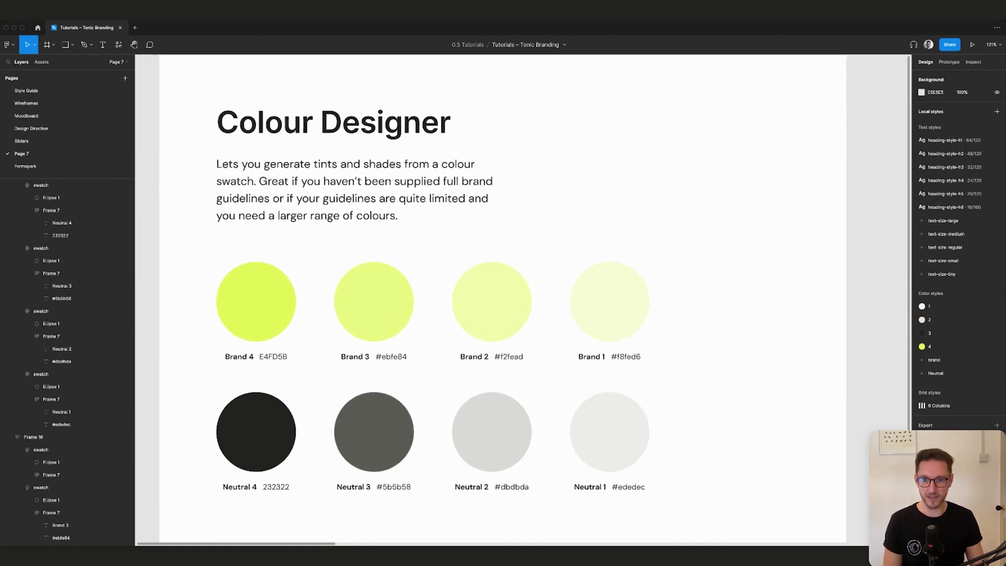
pyautogui.scroll(-3, 873, 328)
pyautogui.scroll(5, 865, 331)
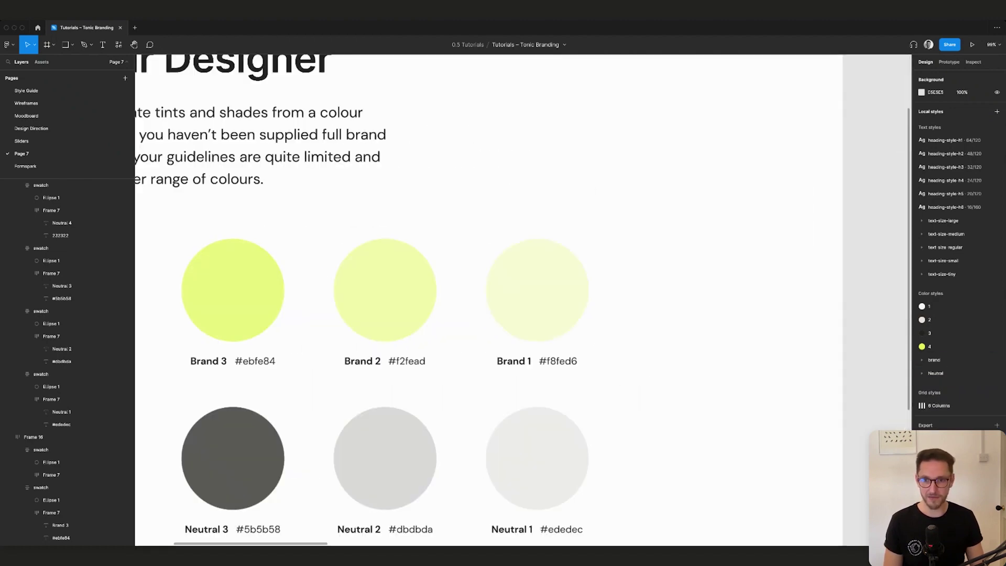
pyautogui.scroll(-7, 865, 330)
pyautogui.scroll(3, 866, 331)
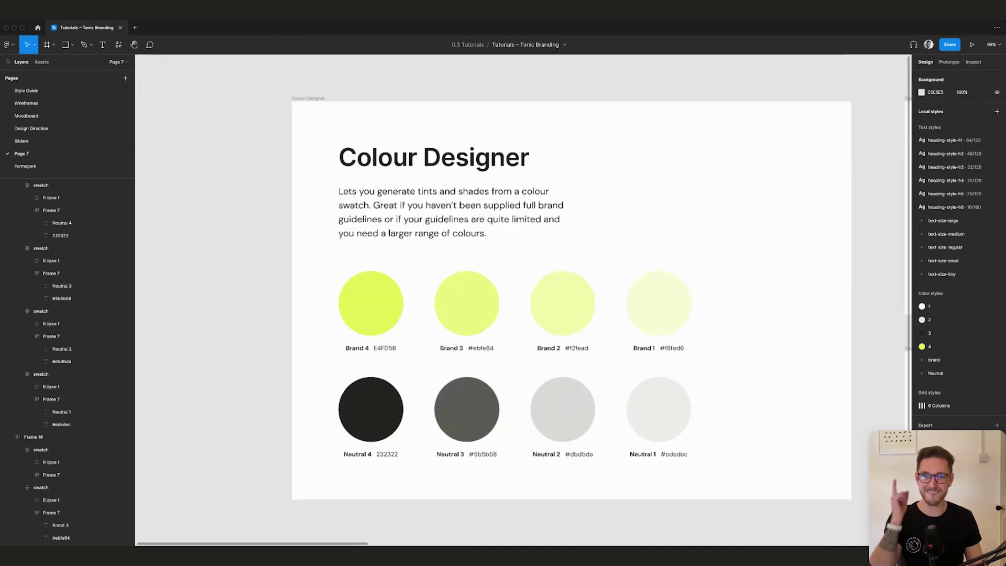
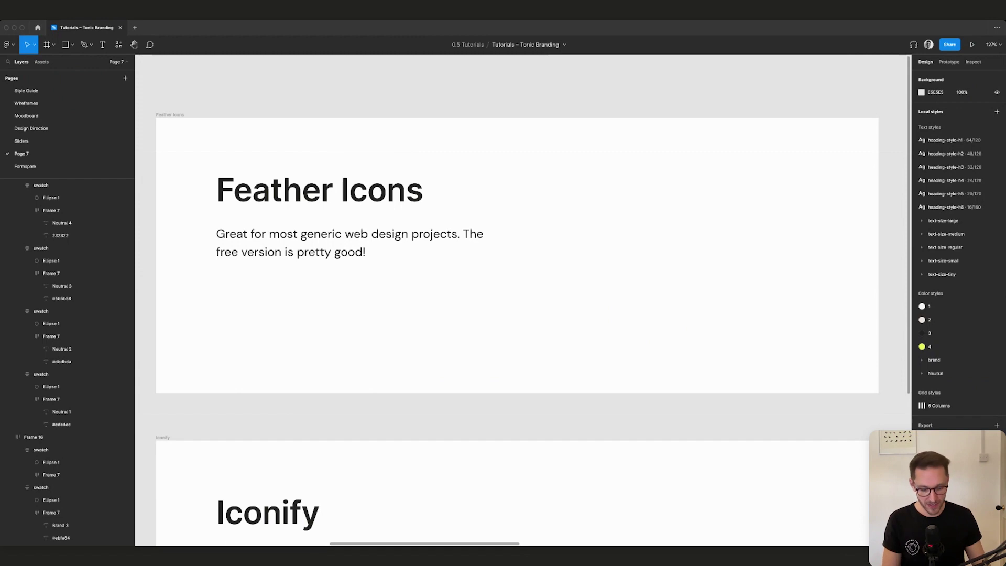
# Step: Run the Feather Icons plugin and place its window beside the Feather Icons description text
pyautogui.press('super+slash')
pyautogui.write('feather')
pyautogui.press('Return')
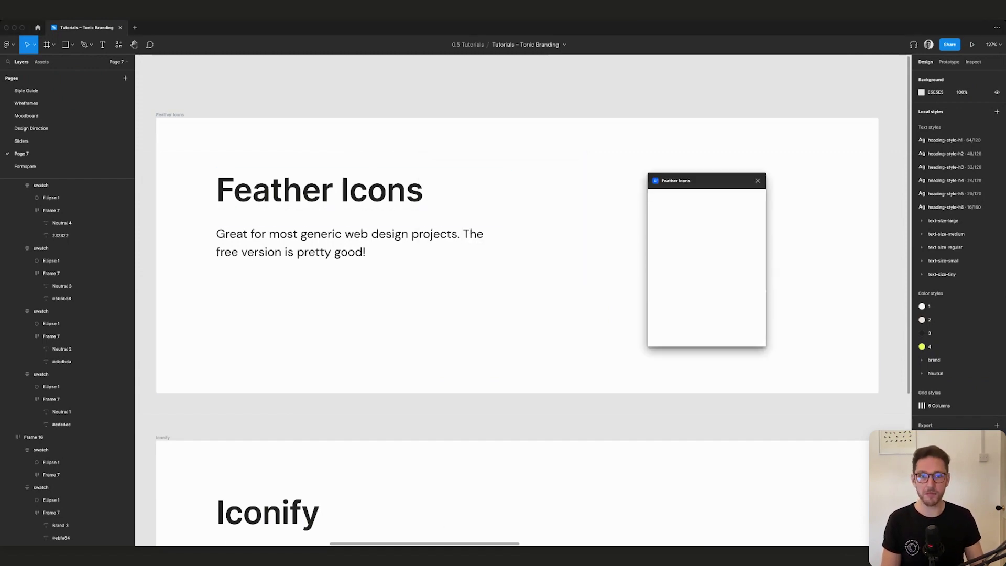
pyautogui.moveTo(702, 180); pyautogui.dragTo(560, 189)
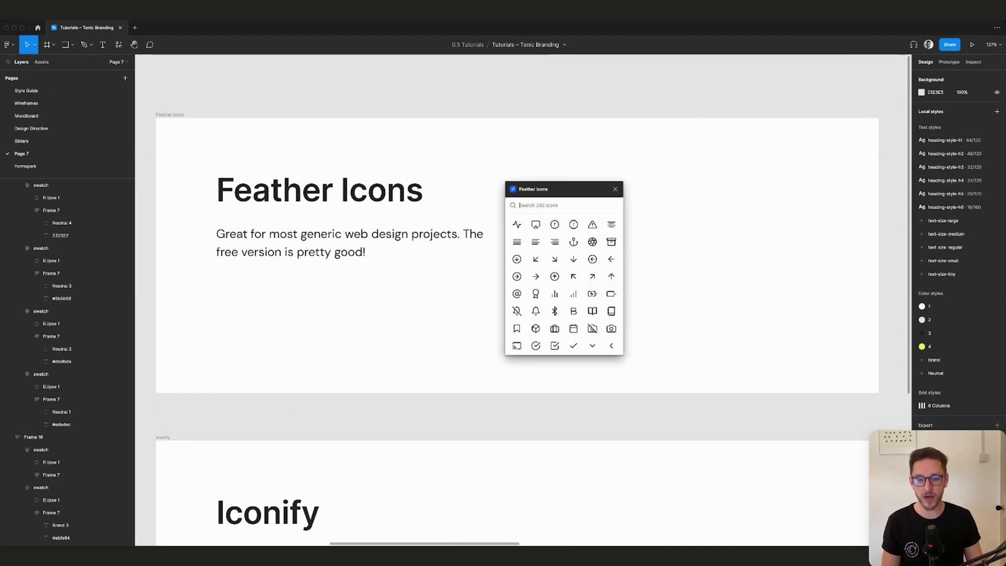
# Step: Search the icons for "arrow", insert the mouse-pointer icon and place it in the blank area below the description text
pyautogui.write('arrow')
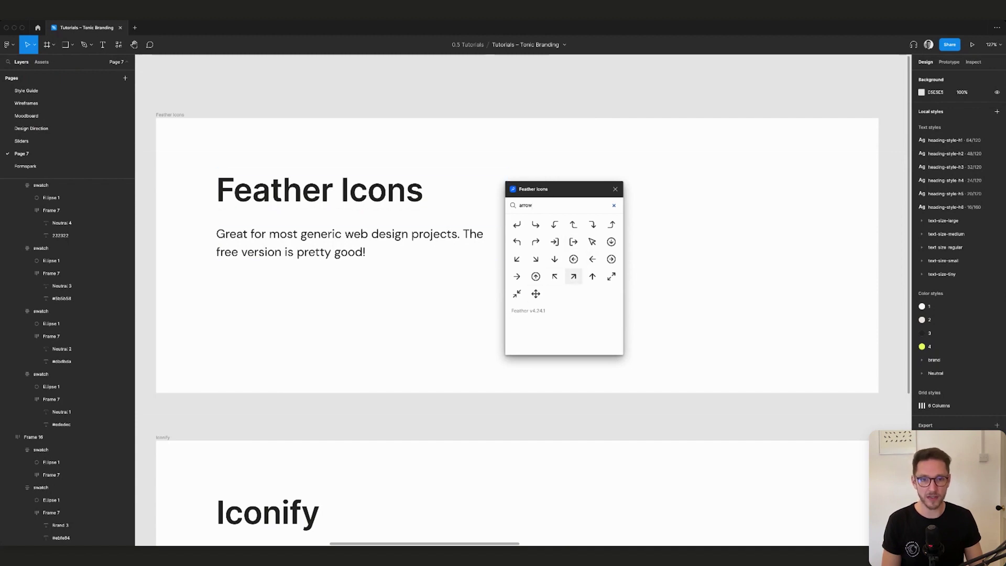
pyautogui.click(592, 242)
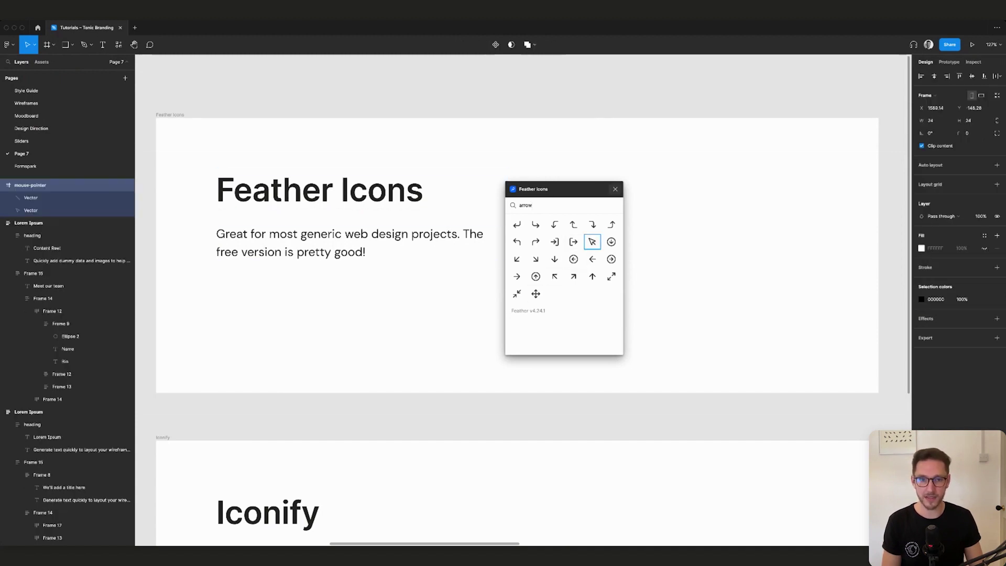
pyautogui.click(616, 190)
pyautogui.click(561, 280)
pyautogui.moveTo(529, 306); pyautogui.dragTo(444, 310)
pyautogui.moveTo(547, 297); pyautogui.dragTo(543, 297)
pyautogui.press('Escape')
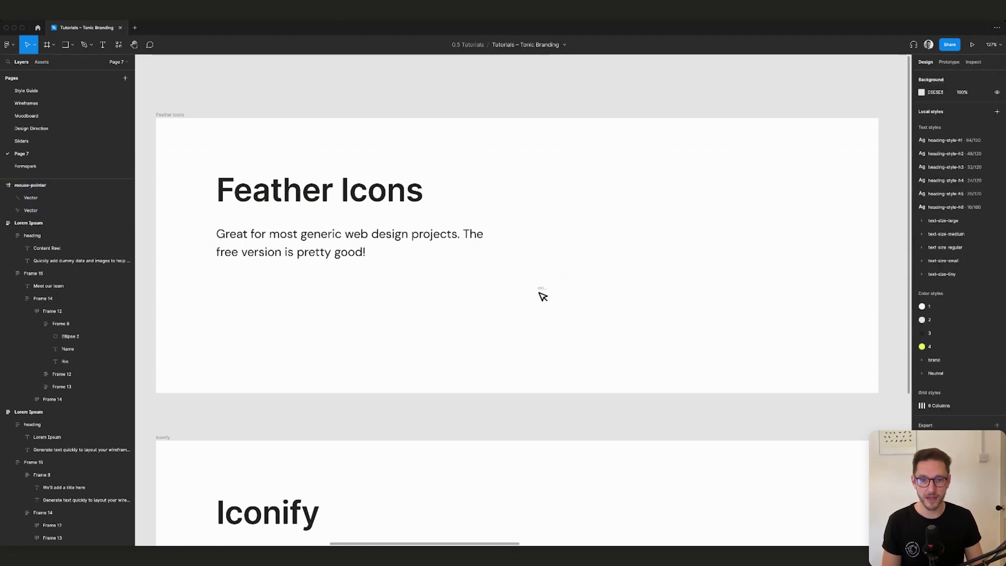
# Step: Cut the mouse-pointer icon, paste it into the Feather Icons frame and place it below the description, near the text's left edge
pyautogui.click(543, 297)
pyautogui.hotkey('shift', '2')
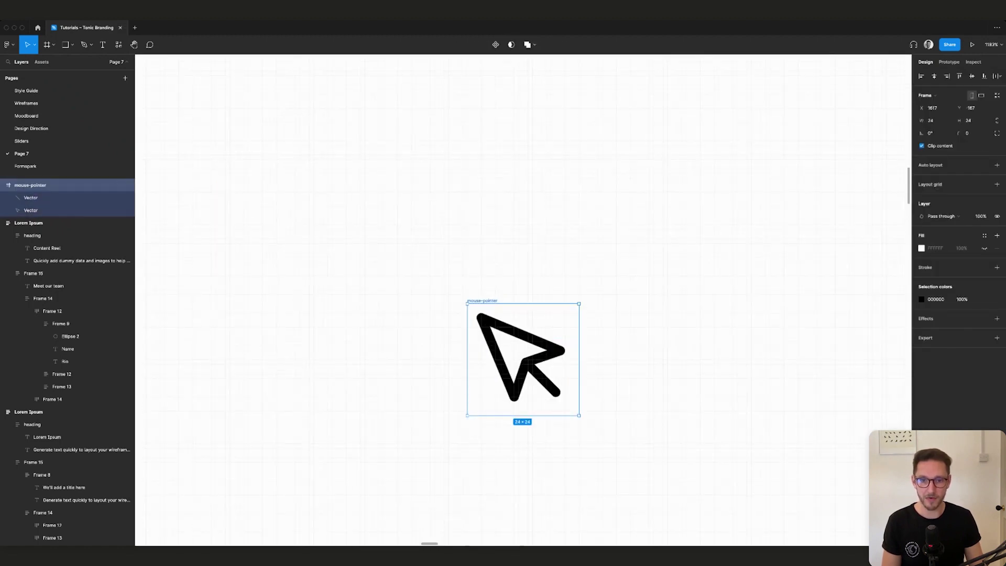
pyautogui.scroll(-10, 495, 299)
pyautogui.hscroll(-2, 498, 304)
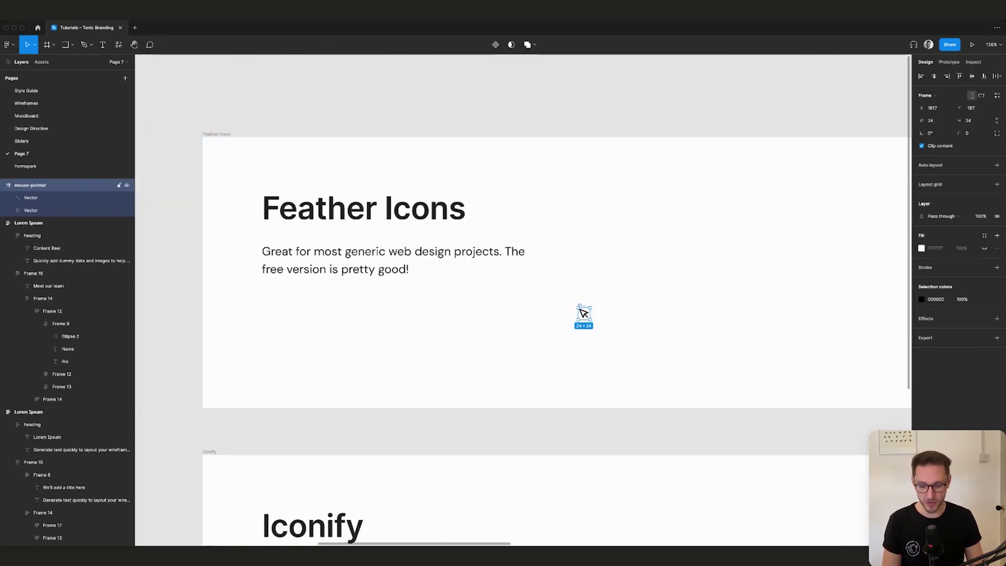
pyautogui.press('super+x')
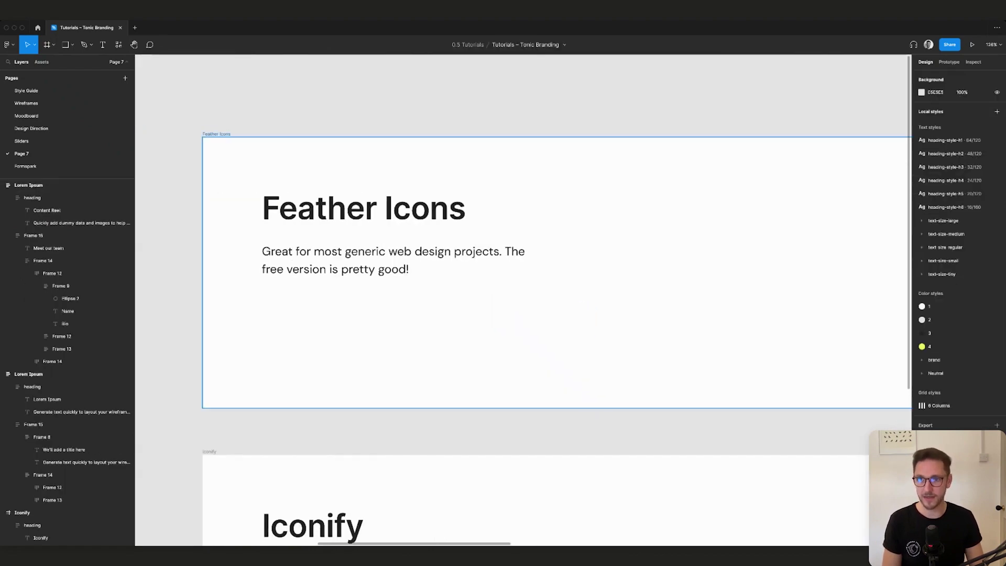
pyautogui.click(216, 134)
pyautogui.press('super+v')
pyautogui.moveTo(584, 314); pyautogui.dragTo(268, 311)
pyautogui.press('Escape')
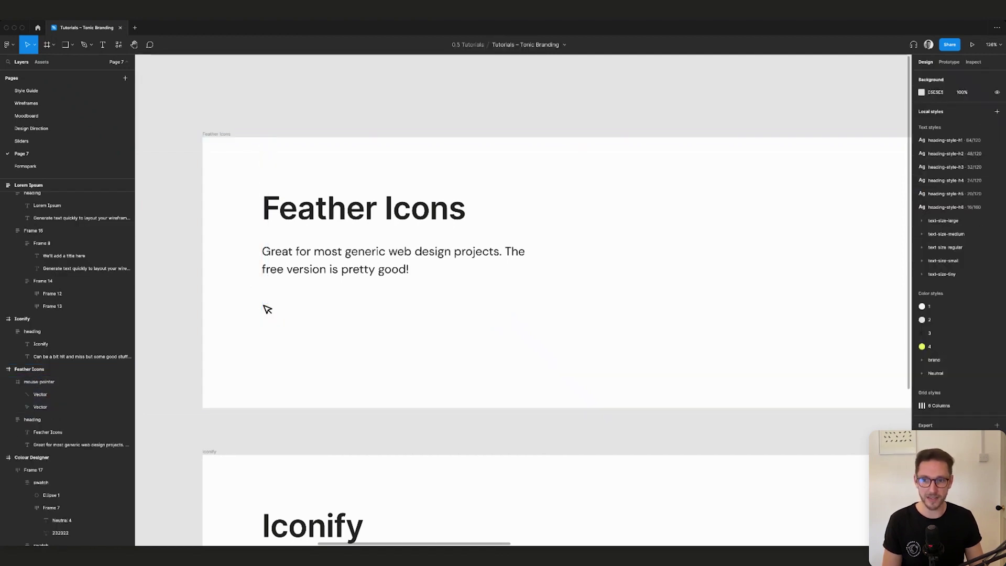
# Step: Examine the stroke settings of the mouse-pointer icon's two vectors and select the whole icon
pyautogui.scroll(10, 262, 308)
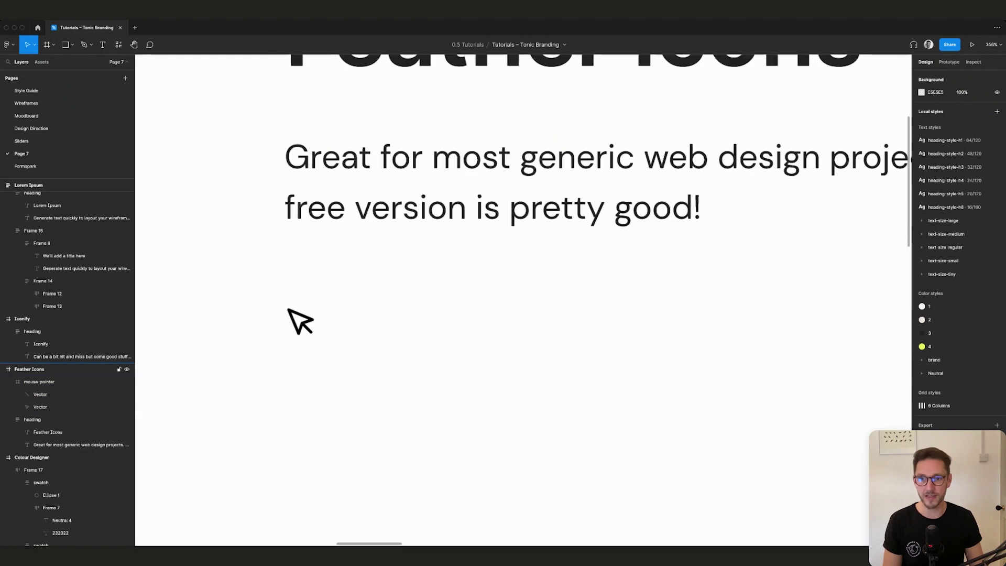
pyautogui.click(41, 407)
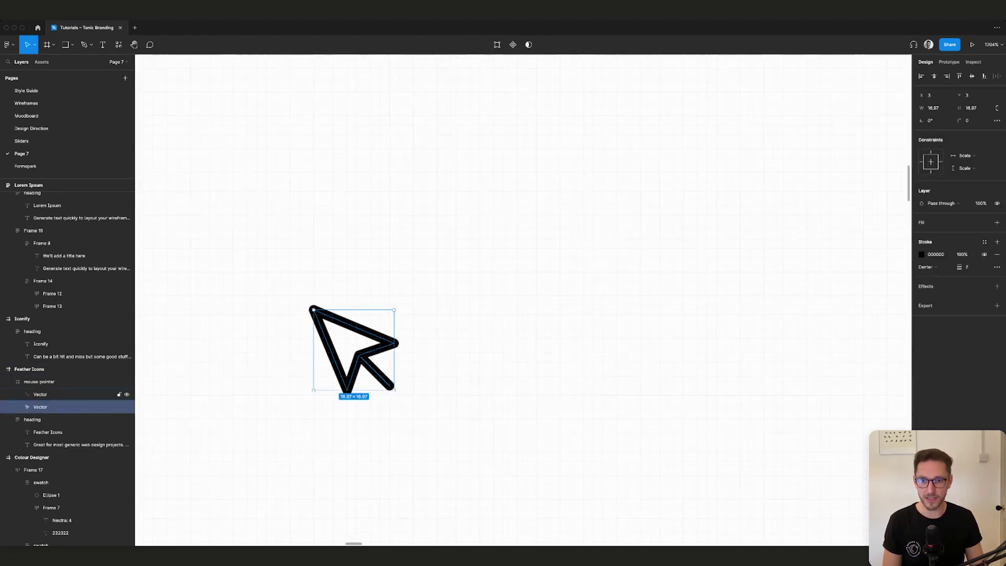
pyautogui.click(40, 395)
pyautogui.scroll(-8, 367, 336)
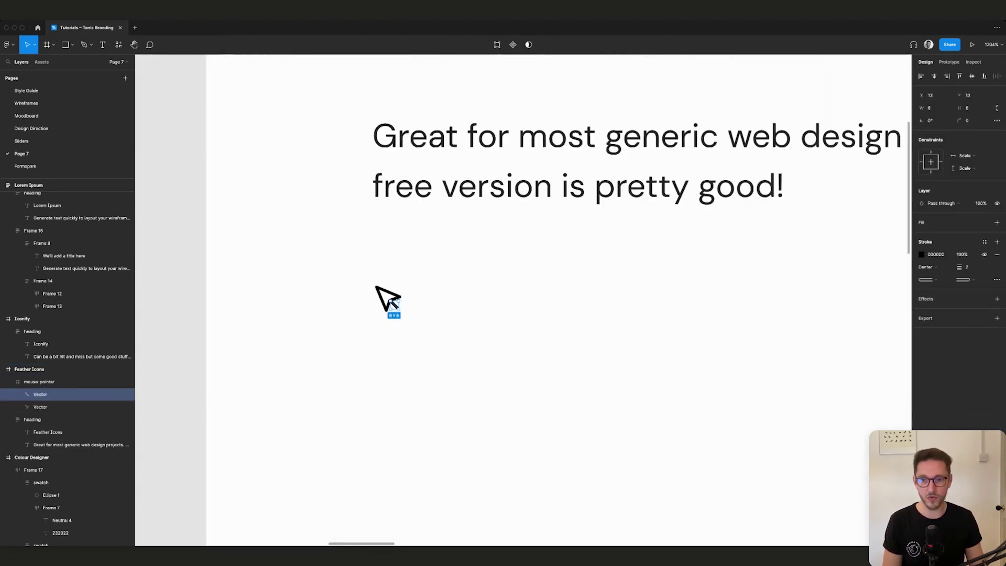
pyautogui.moveTo(364, 274); pyautogui.dragTo(445, 327)
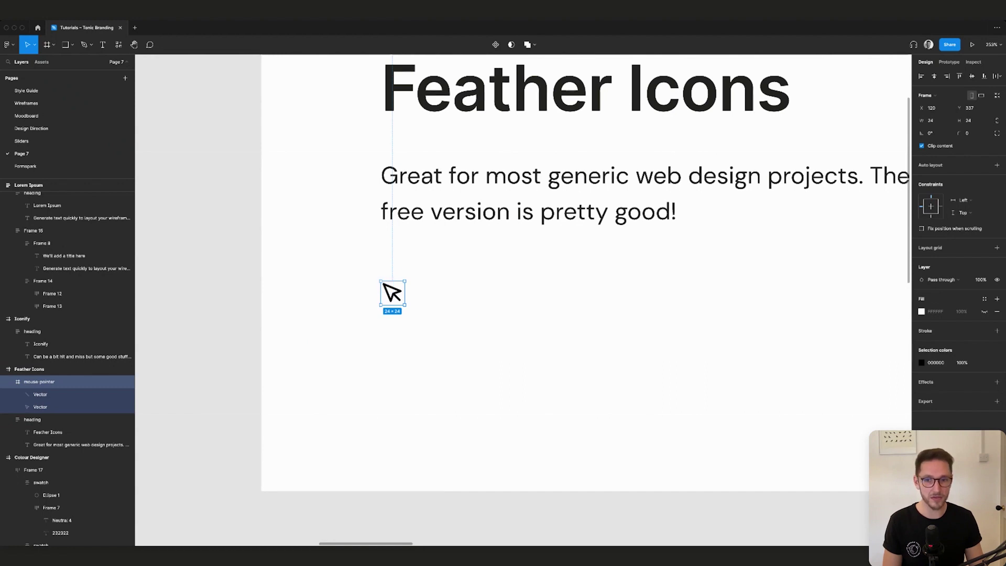
# Step: Try a stroke weight of 1 on the mouse-pointer icon's two vectors
pyautogui.press('Return')
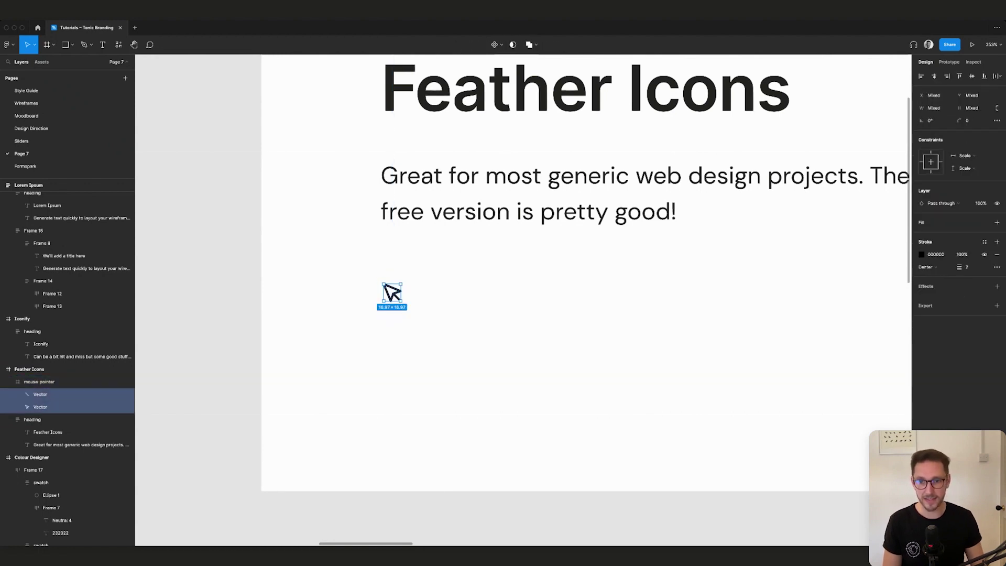
pyautogui.scroll(5, 415, 300)
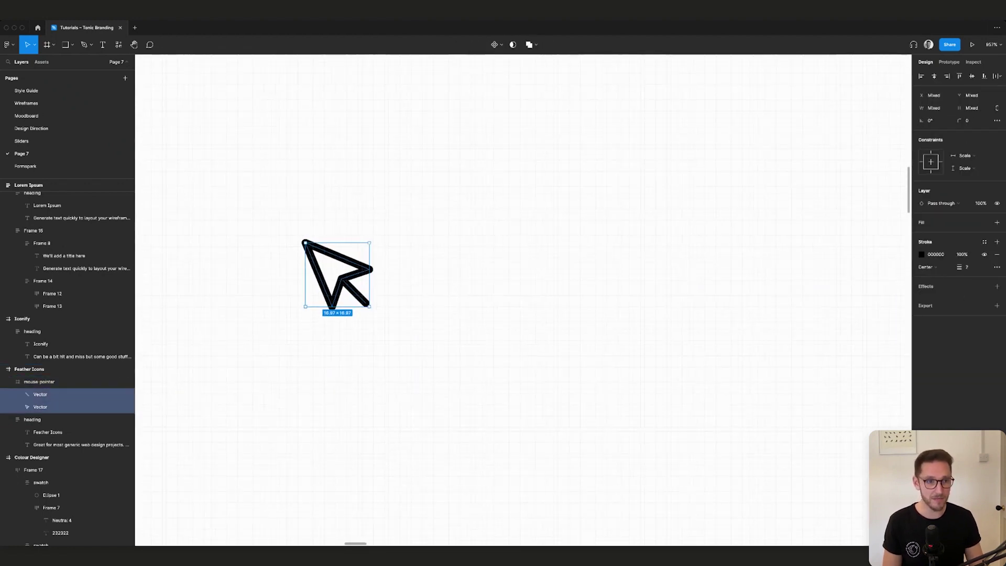
pyautogui.write('1')
pyautogui.press('Tab')
pyautogui.scroll(-5, 588, 295)
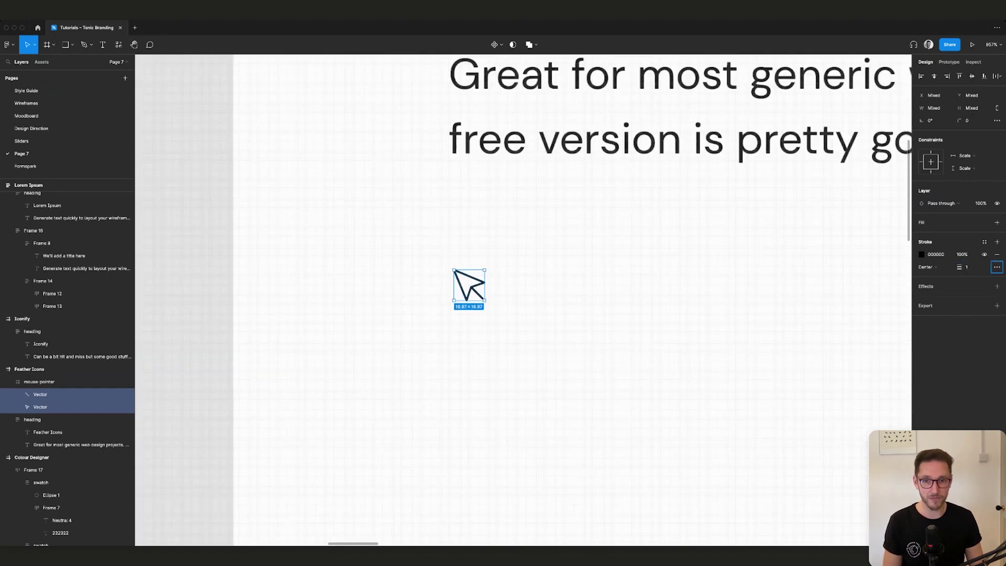
pyautogui.press('Tab')
pyautogui.press('Escape')
pyautogui.hscroll(2, 523, 300)
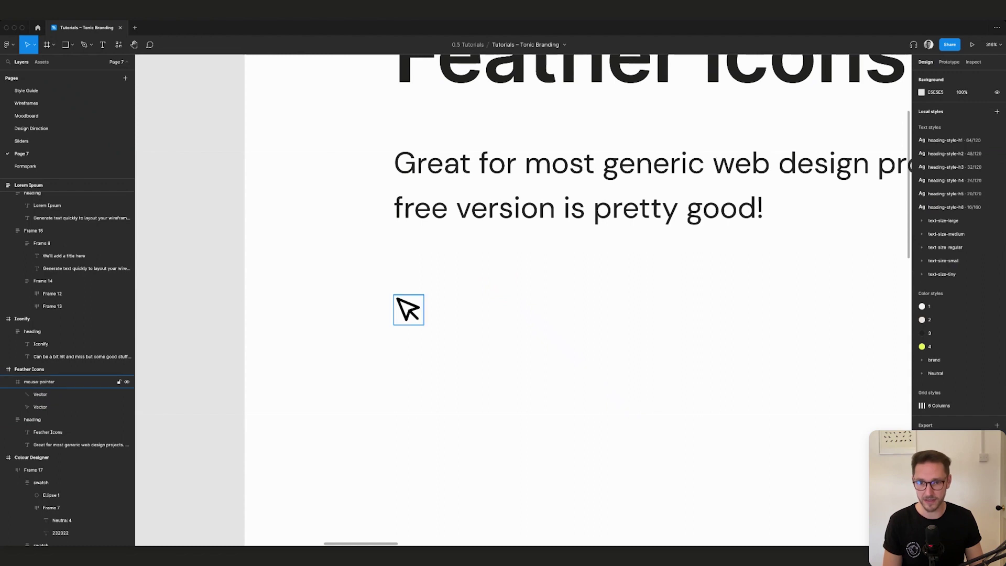
# Step: Try scaling the mouse-pointer icon up to 216 × 216 from its lower-right corner, and undo the resize
pyautogui.click(409, 310)
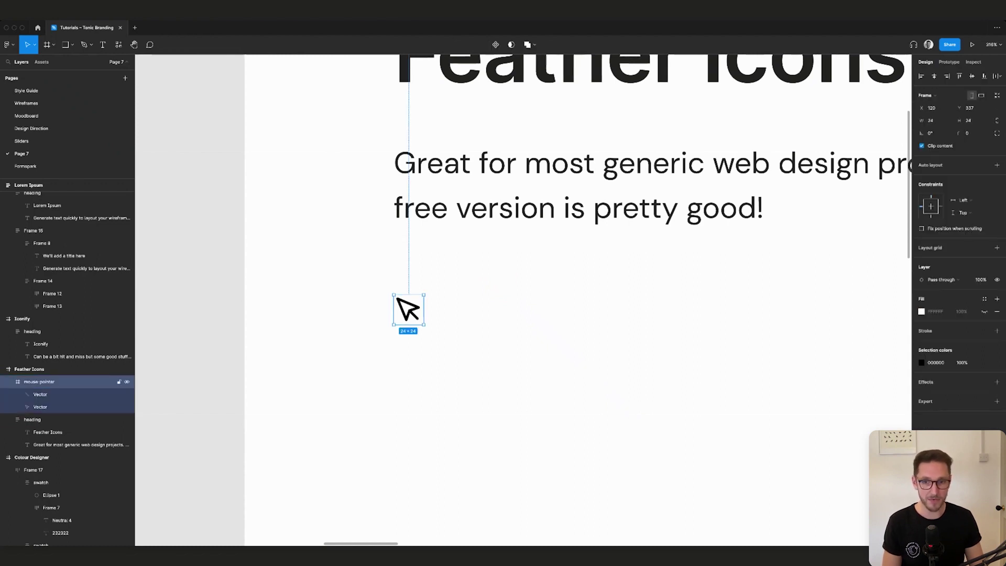
pyautogui.moveTo(424, 324); pyautogui.dragTo(662, 564)
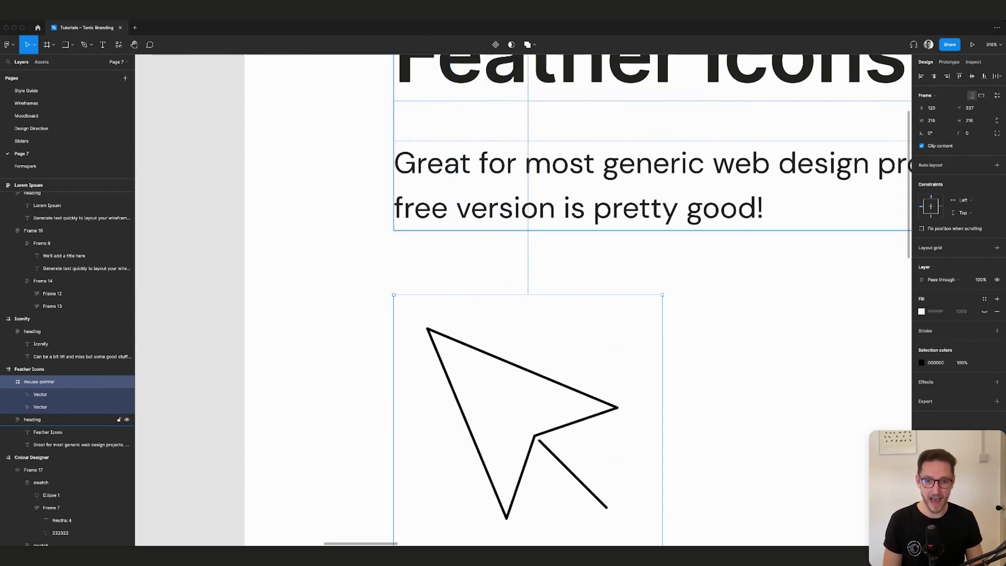
pyautogui.hotkey('ctrl', 'z')
pyautogui.hotkey('ctrl', 'z')
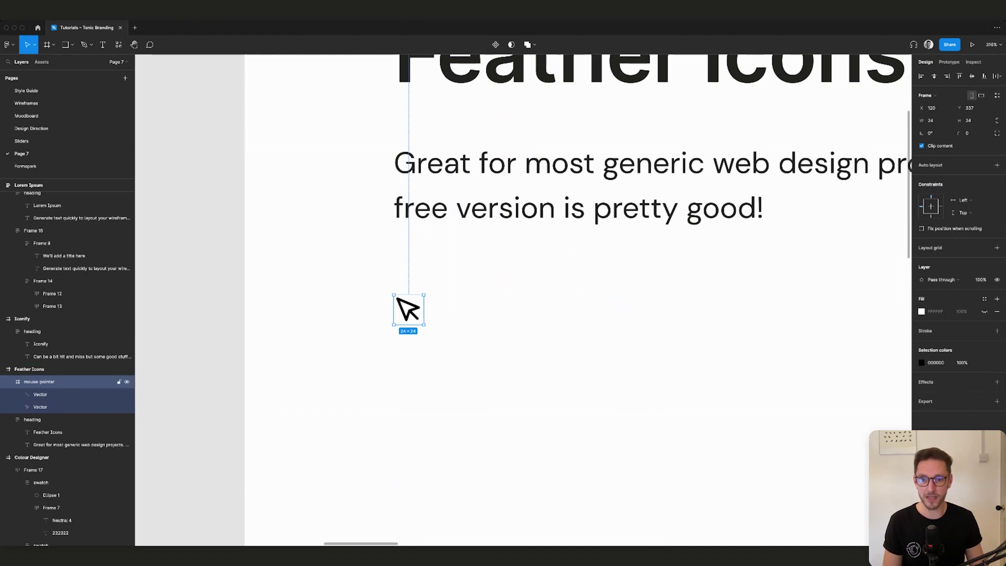
# Step: Outline the strokes of the mouse-pointer icon's two vectors, flatten them into one shape and reselect the icon frame
pyautogui.press('Return')
pyautogui.rightClick(412, 302)
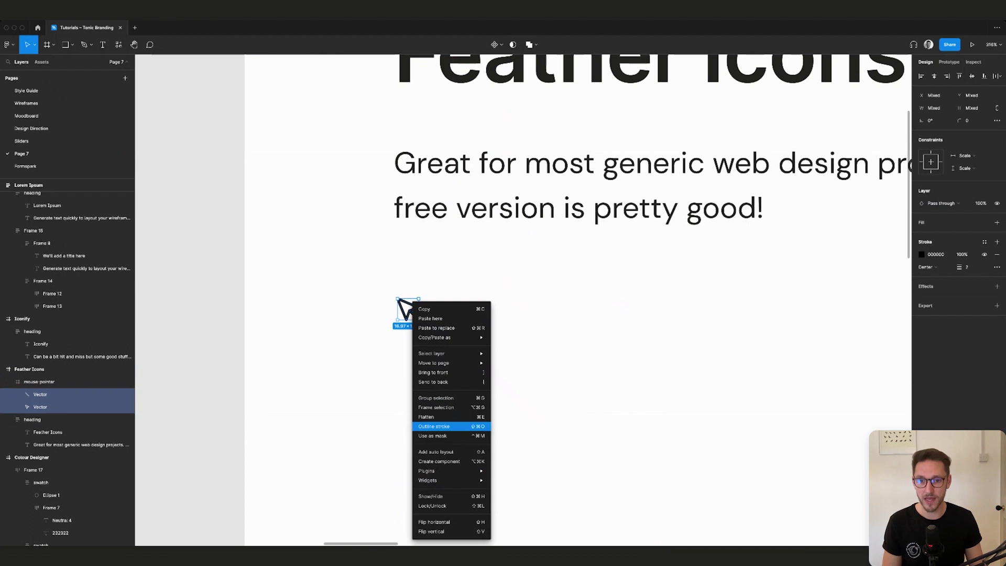
pyautogui.click(434, 426)
pyautogui.scroll(10, 423, 321)
pyautogui.scroll(-3, 422, 321)
pyautogui.scroll(5, 409, 306)
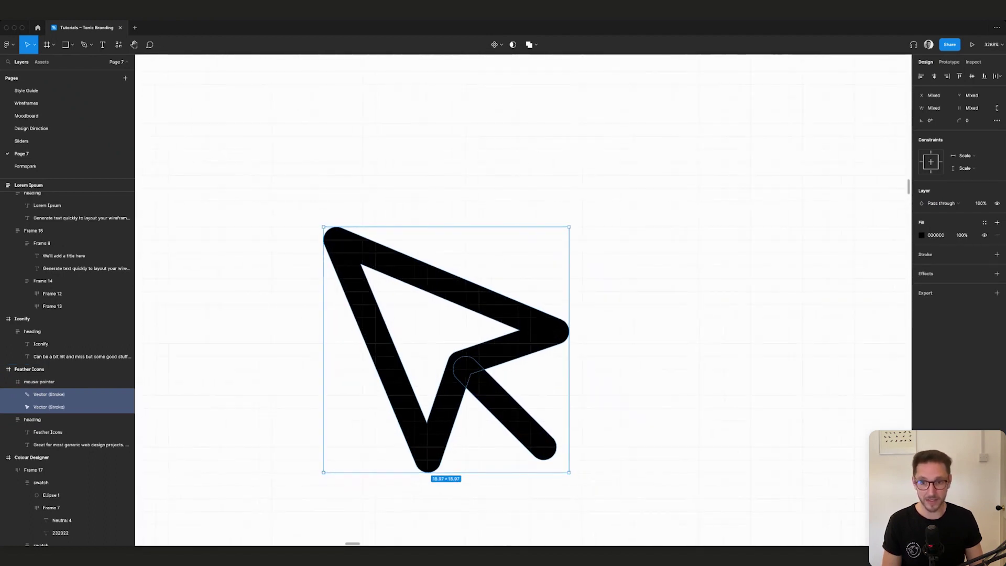
pyautogui.rightClick(495, 304)
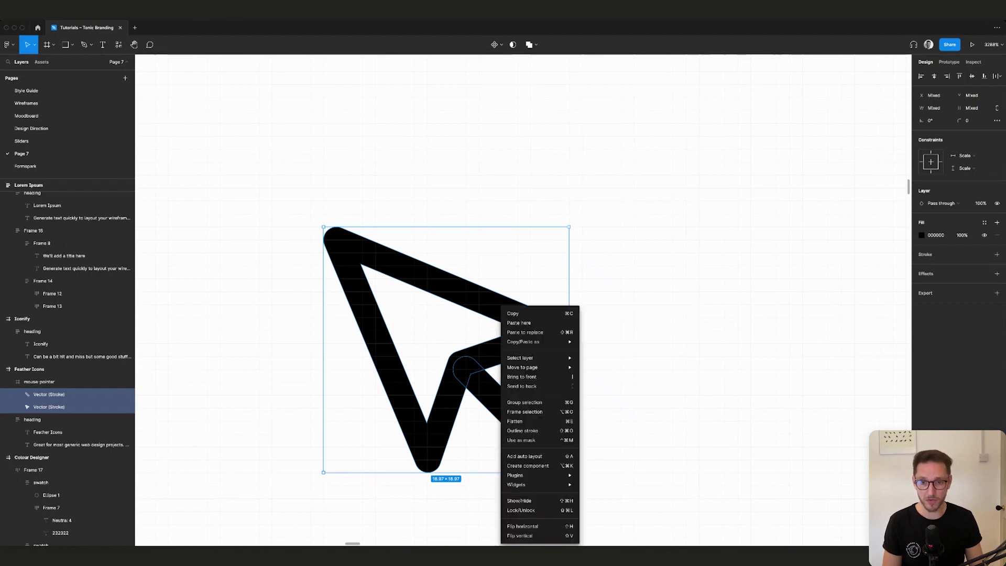
pyautogui.click(540, 422)
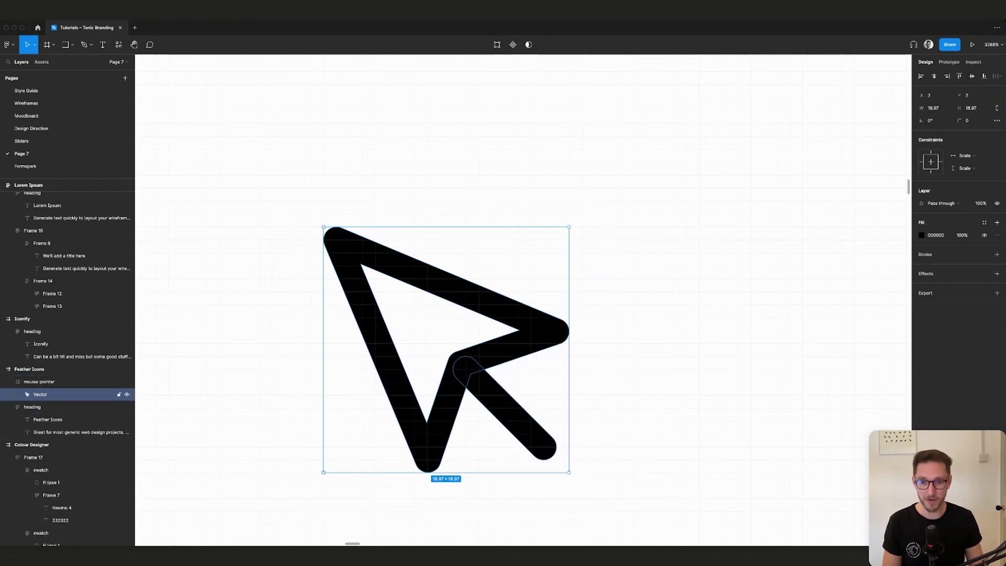
pyautogui.press('Escape')
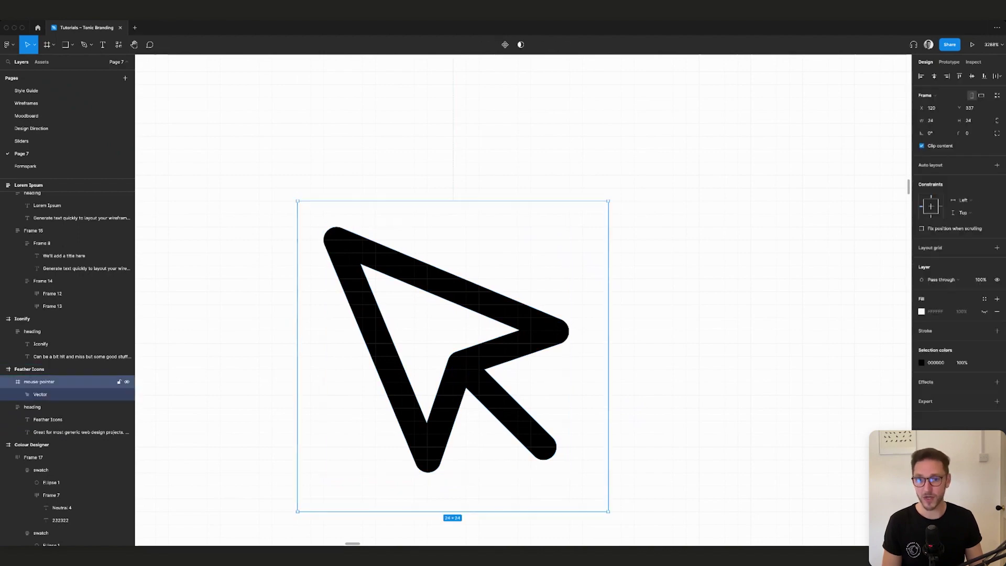
# Step: Copy the mouse-pointer icon frame as SVG code and clear the selection
pyautogui.rightClick(425, 275)
pyautogui.moveTo(461, 310)
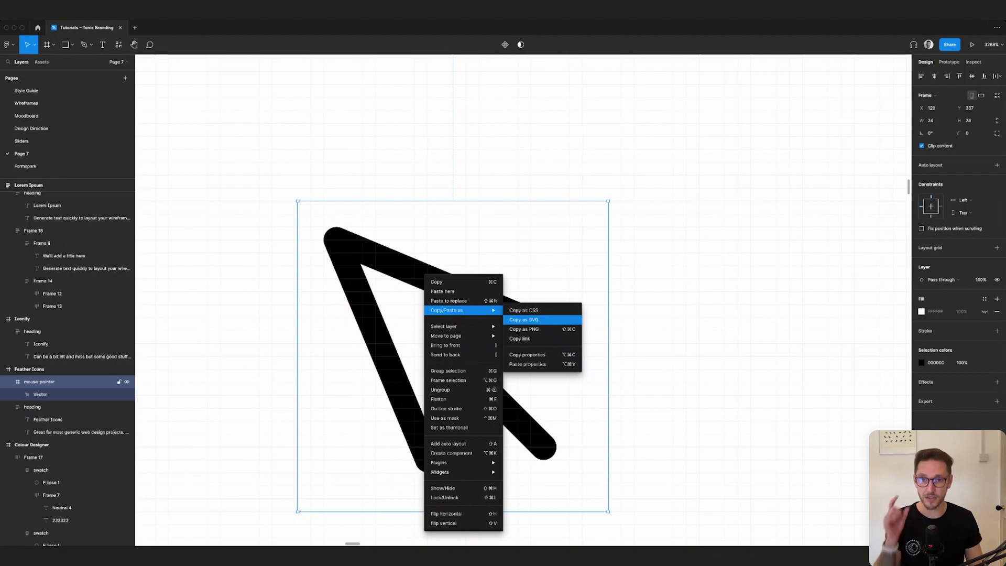
pyautogui.click(523, 319)
pyautogui.scroll(-10, 670, 318)
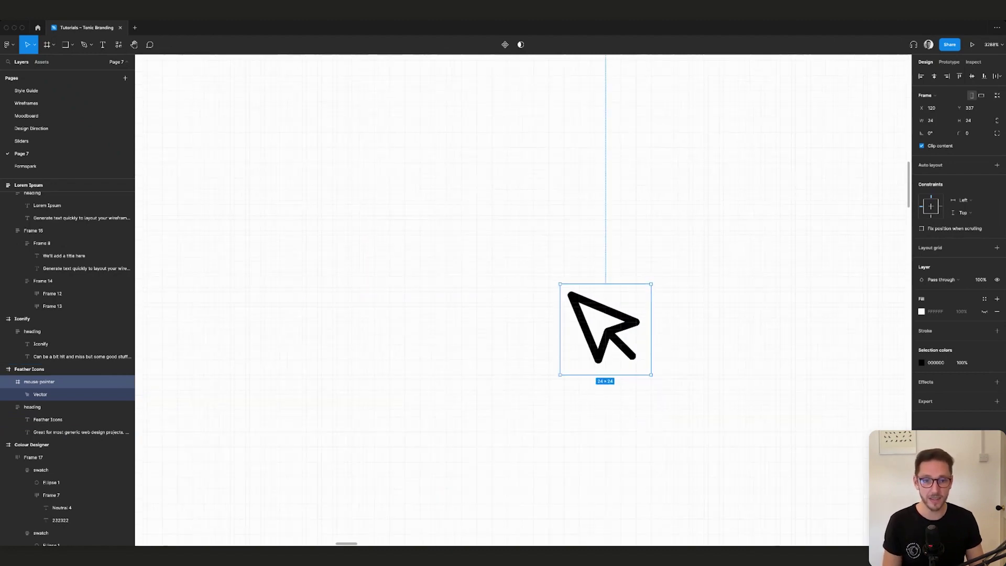
pyautogui.click(670, 318)
pyautogui.hscroll(3, 669, 318)
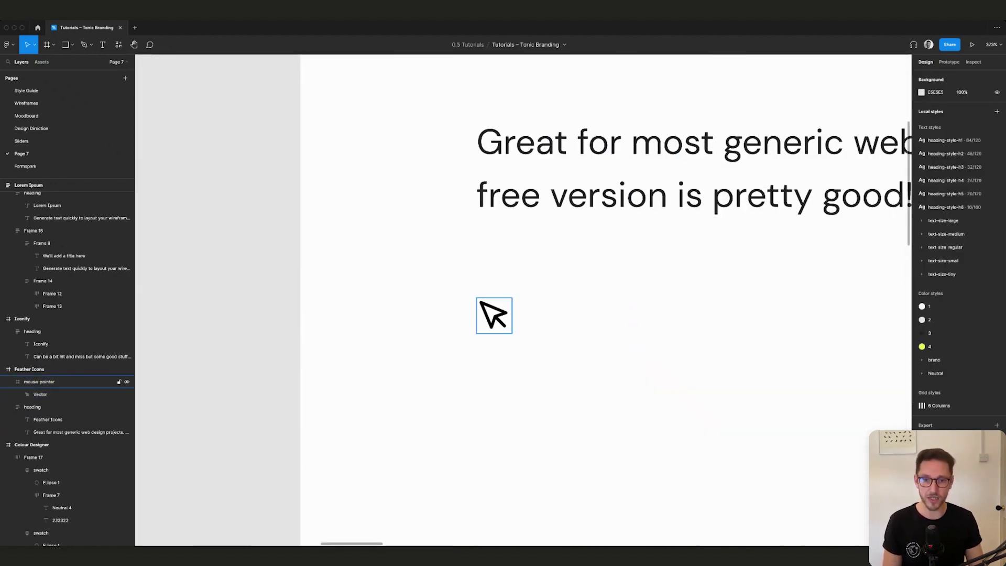
# Step: Apply the Neutral/4 color style to the mouse-pointer icon
pyautogui.click(495, 316)
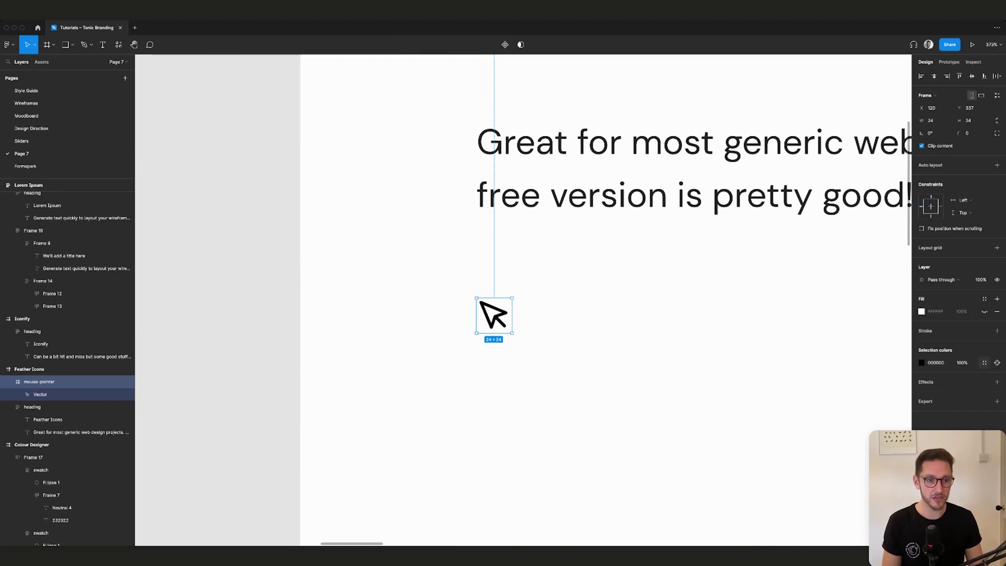
pyautogui.click(985, 363)
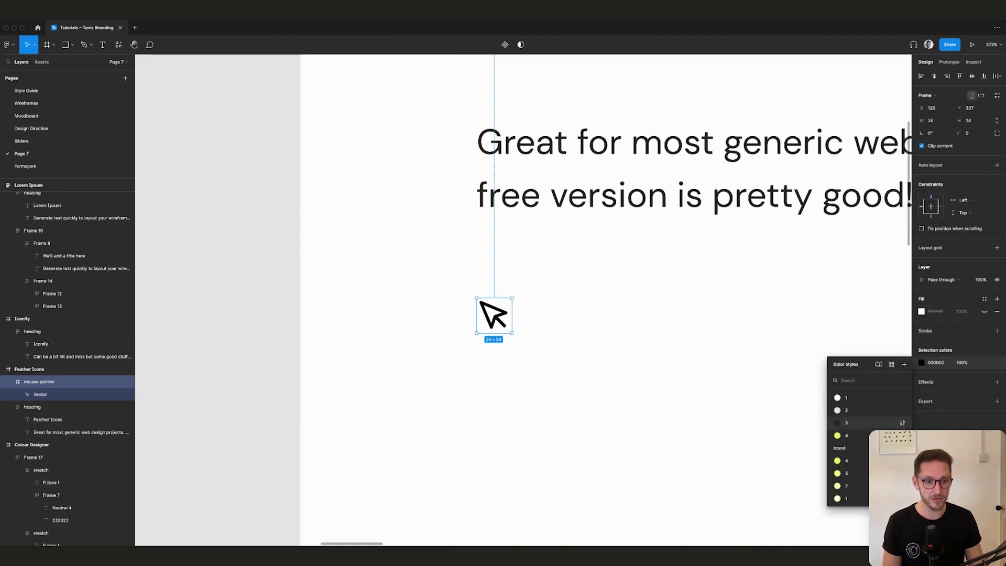
pyautogui.click(846, 447)
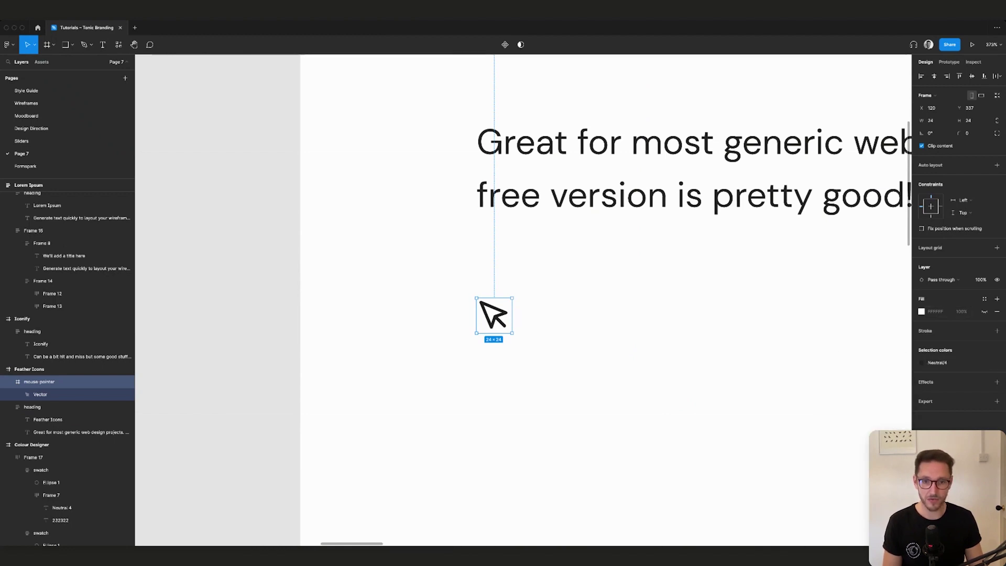
pyautogui.click(517, 364)
pyautogui.hscroll(4, 516, 364)
pyautogui.scroll(-5, 514, 364)
# Step: Turn the mouse-pointer icon into a component and deselect it
pyautogui.click(396, 334)
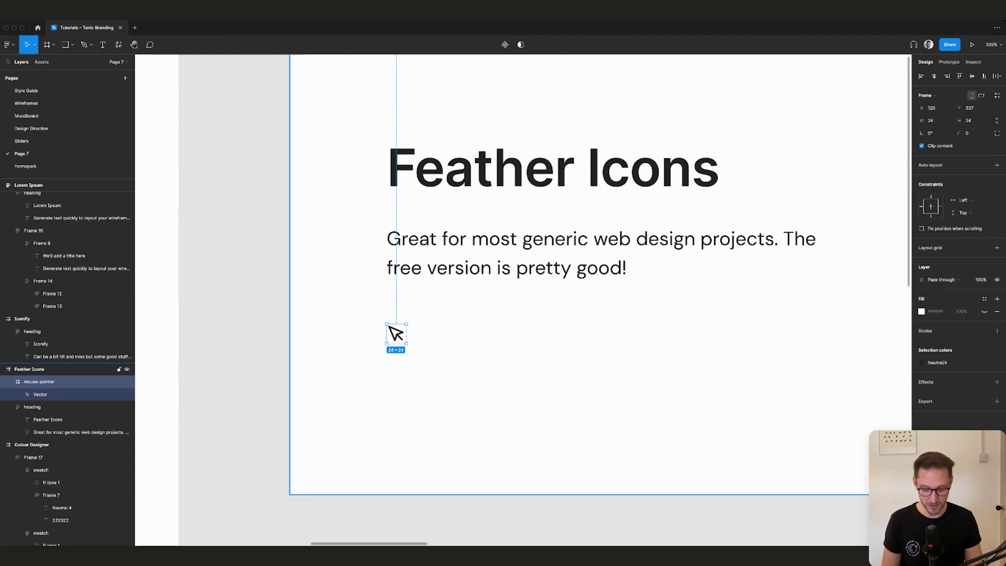
pyautogui.press('super+alt+k')
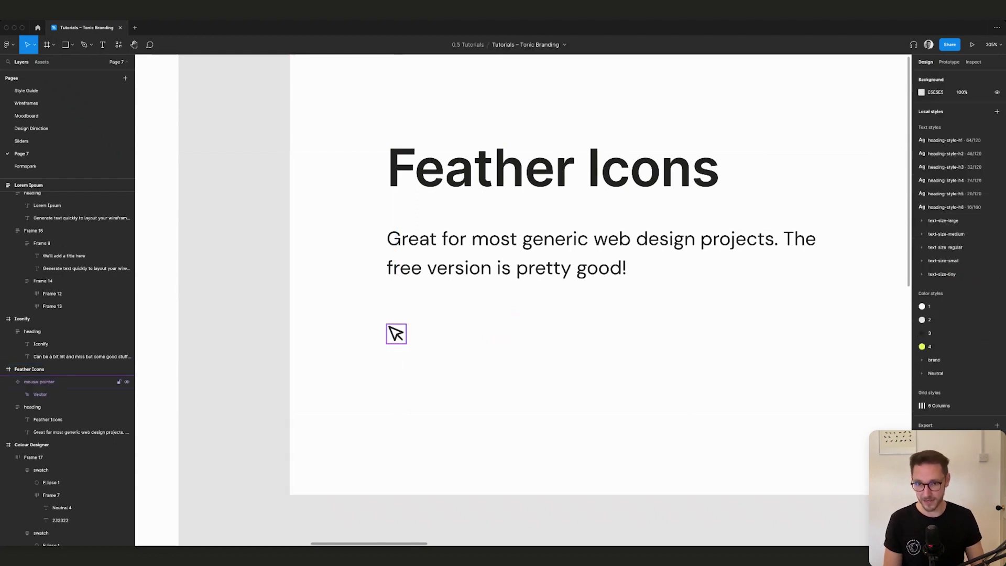
pyautogui.click(516, 336)
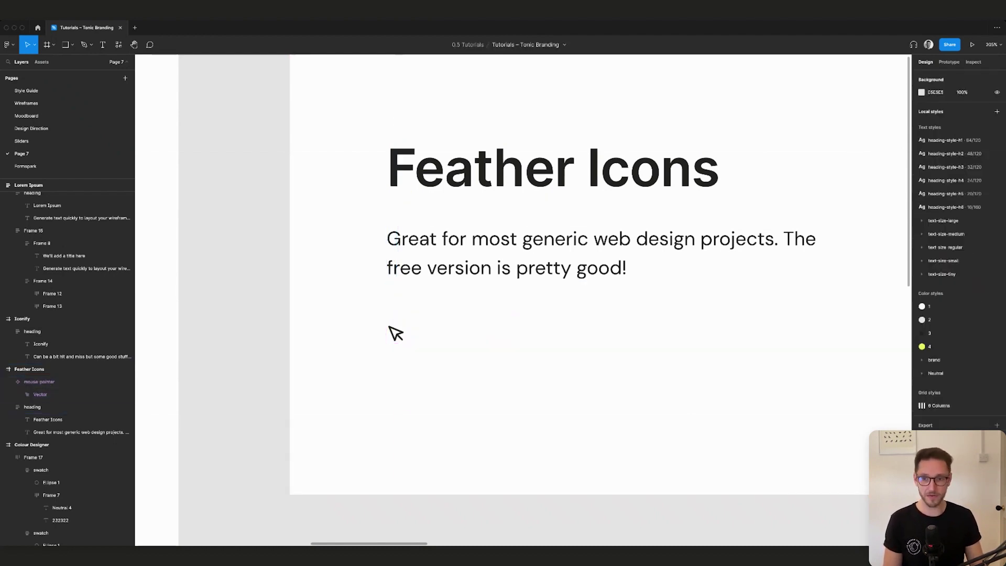
# Step: Run the Feather Icons plugin again, browse its icon grid and insert the home icon
pyautogui.hscroll(1, 517, 336)
pyautogui.press('super+slash')
pyautogui.write('feather')
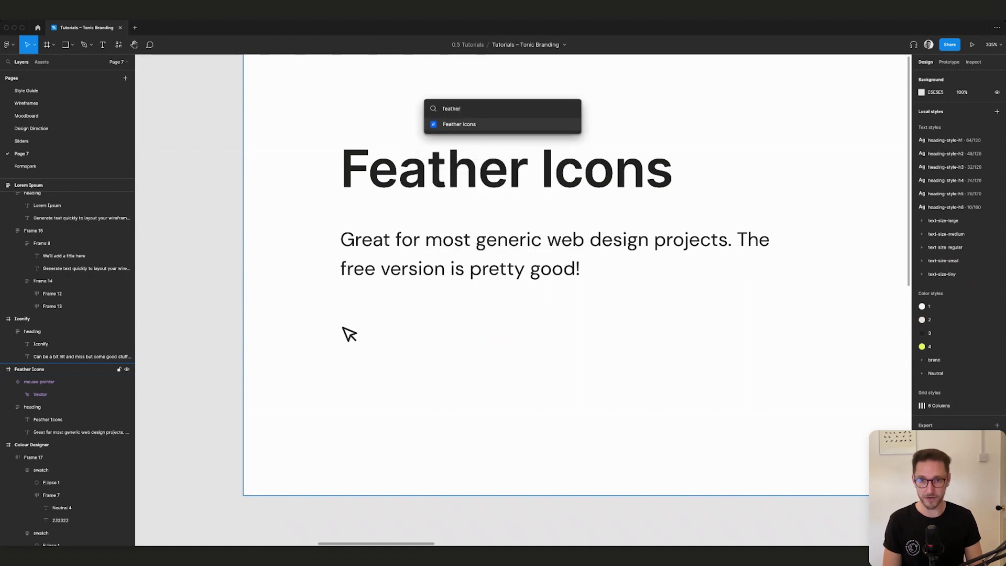
pyautogui.press('Return')
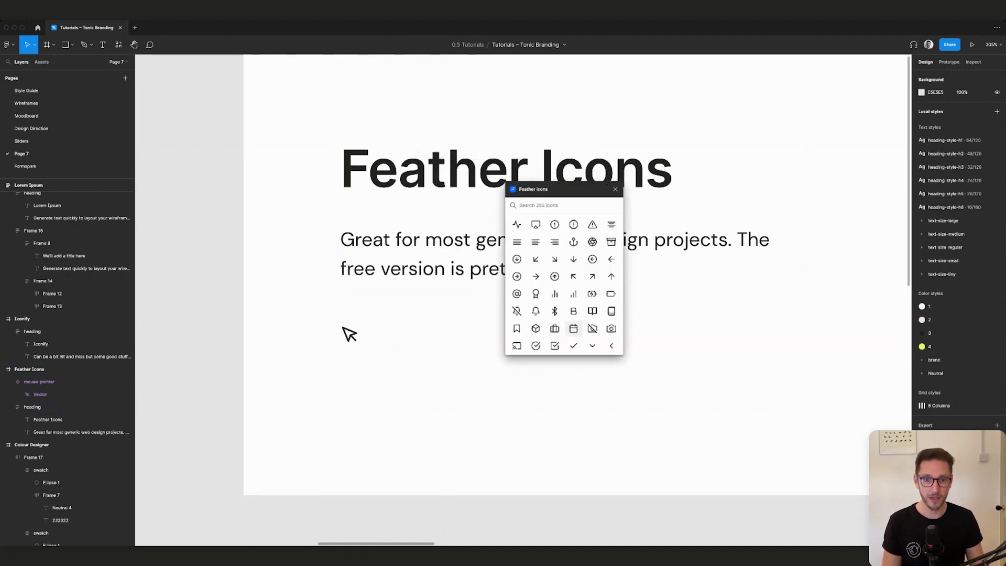
pyautogui.scroll(-5, 573, 321)
pyautogui.scroll(-3, 574, 322)
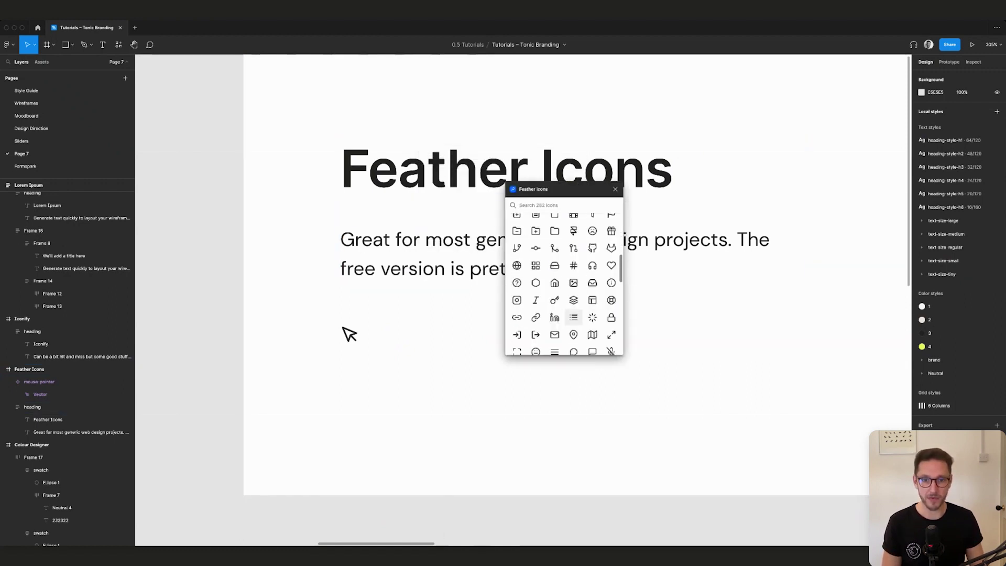
pyautogui.click(554, 248)
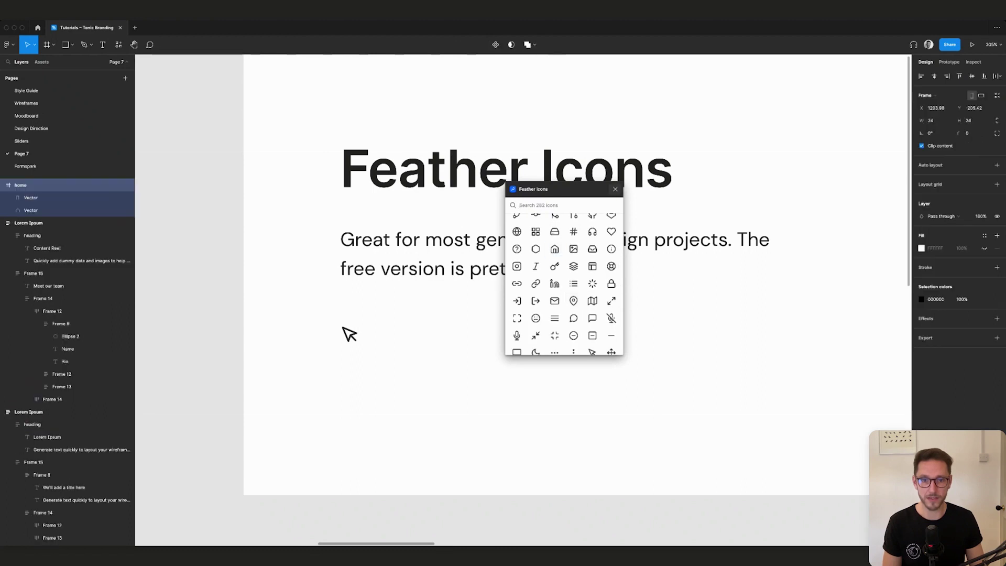
# Step: Close the plugin and move the home icon into the Feather Icons frame, just right of the mouse-pointer icon
pyautogui.click(616, 190)
pyautogui.press('Escape')
pyautogui.click(533, 310)
pyautogui.press('Delete')
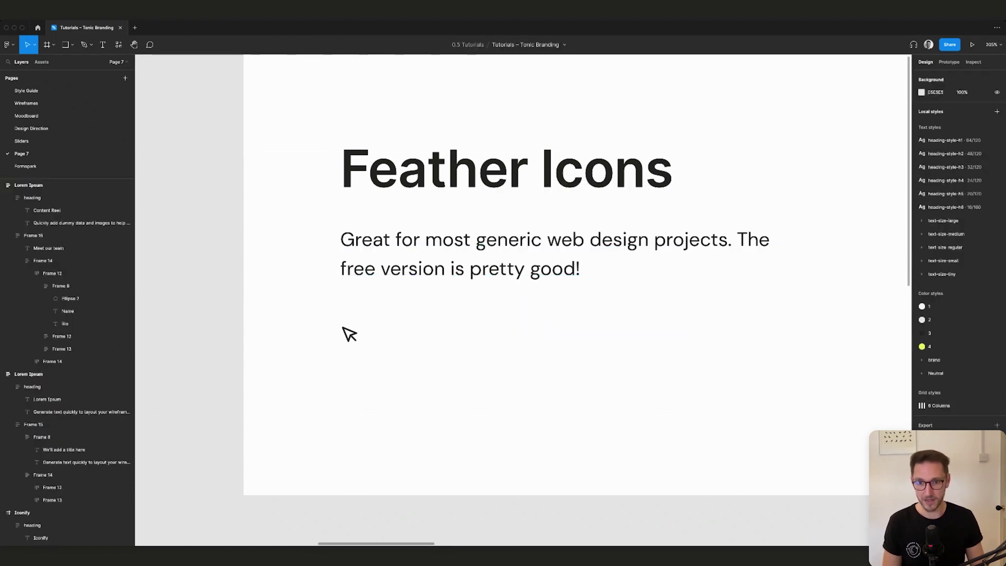
pyautogui.hotkey('ctrl', 'z')
pyautogui.moveTo(853, 310); pyautogui.dragTo(195, 343)
pyautogui.hscroll(-9, 194, 343)
pyautogui.press('Escape')
pyautogui.moveTo(683, 360); pyautogui.dragTo(274, 353)
# Step: Outline the strokes of the home icon's two vectors, flatten them into one shape and reselect the icon frame
pyautogui.scroll(10, 270, 351)
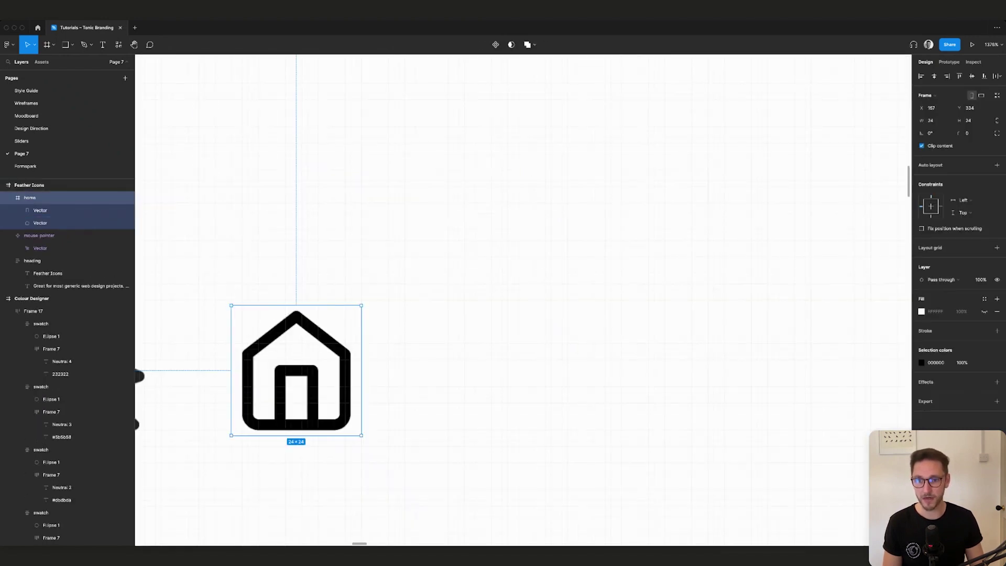
pyautogui.press('Return')
pyautogui.rightClick(320, 306)
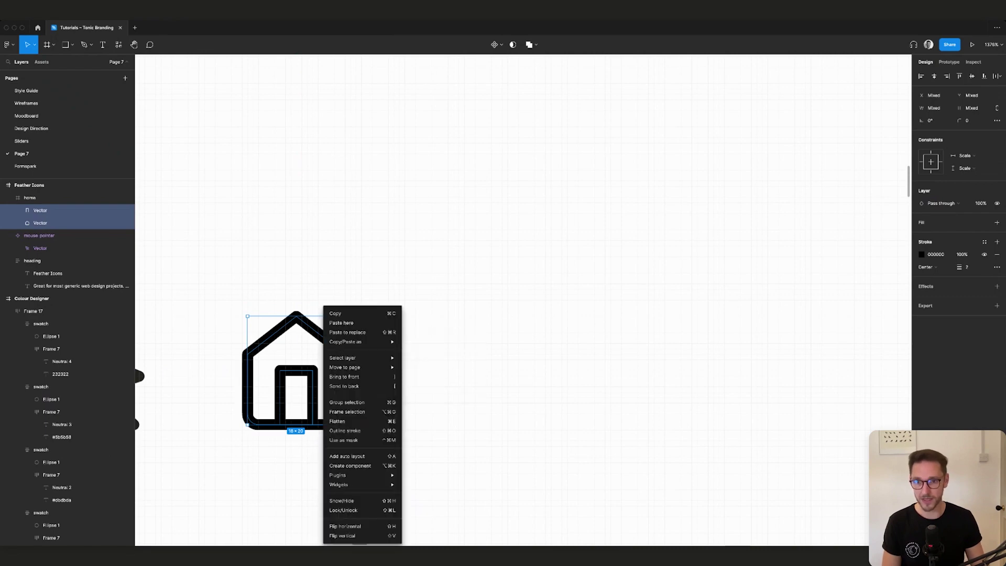
pyautogui.click(348, 421)
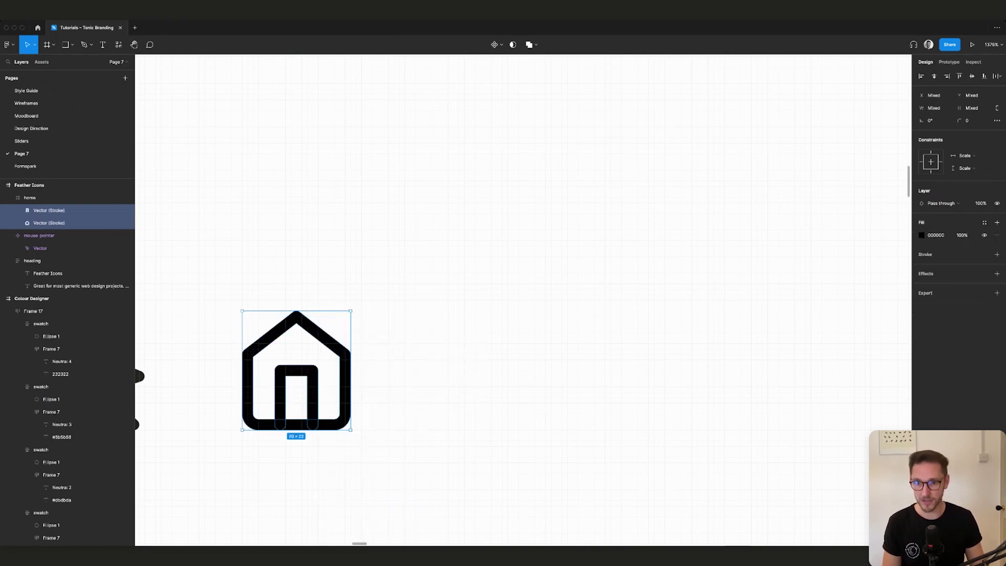
pyautogui.rightClick(337, 308)
pyautogui.click(362, 420)
pyautogui.hotkey('shift', 'Return')
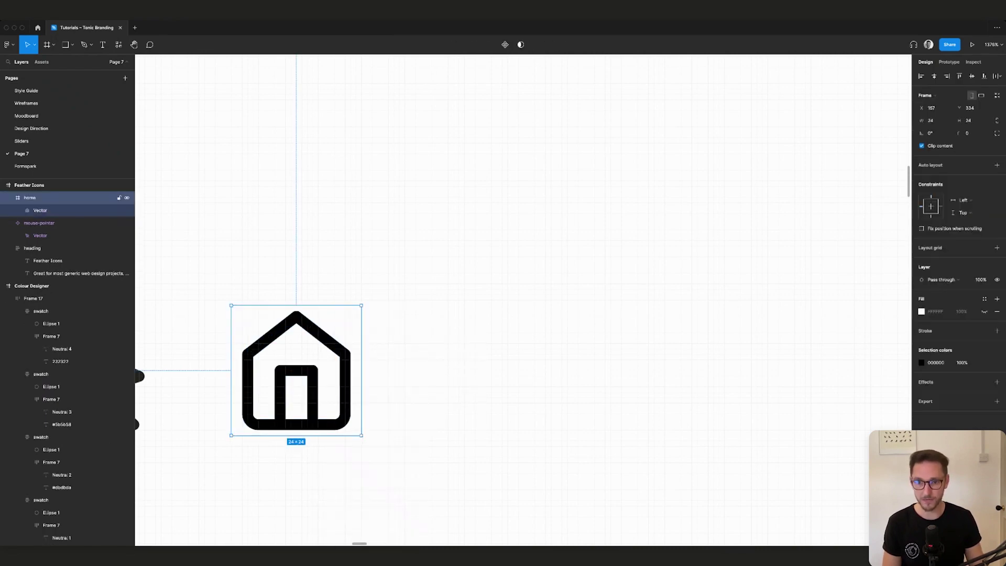
# Step: Apply the Neutral/4 color style to the home icon
pyautogui.click(984, 363)
pyautogui.scroll(-3, 848, 456)
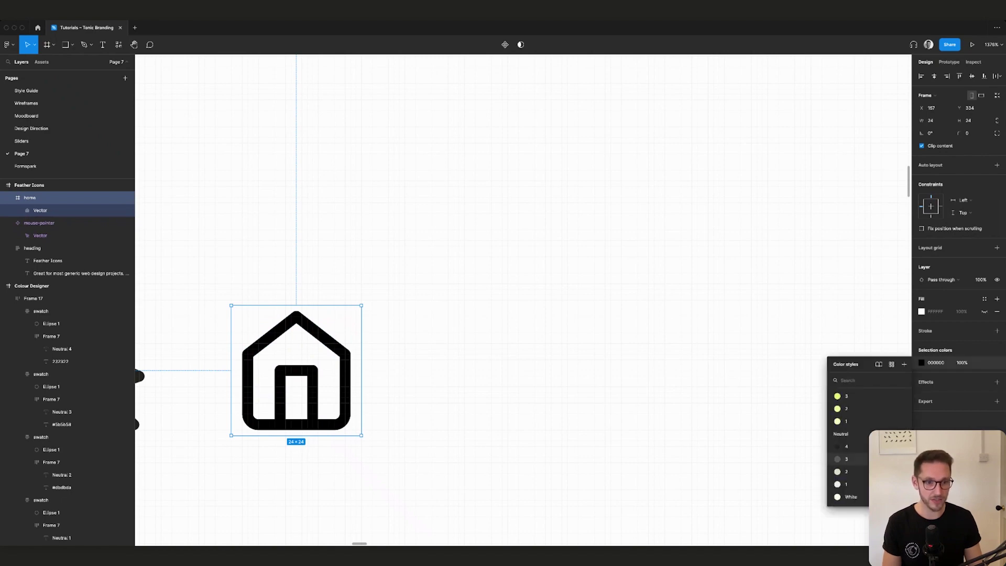
pyautogui.click(847, 447)
pyautogui.click(477, 368)
pyautogui.scroll(-5, 477, 369)
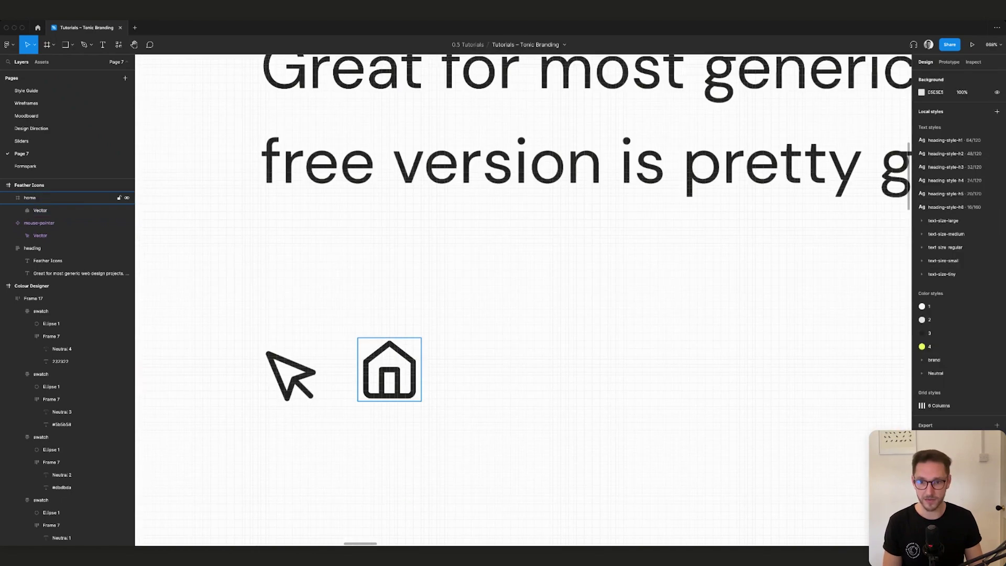
# Step: Turn the home icon into a component and deselect it
pyautogui.click(390, 370)
pyautogui.hotkey('ctrl', 'alt', 'k')
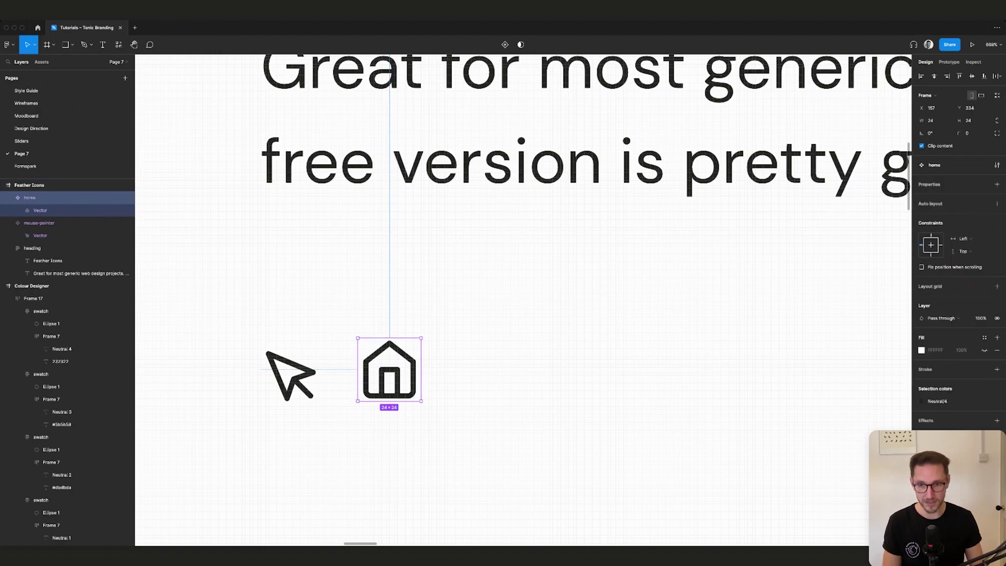
pyautogui.press('Escape')
# Step: Duplicate the home component as an instance in the blank area well to its right and slightly below it
pyautogui.scroll(-5, 296, 214)
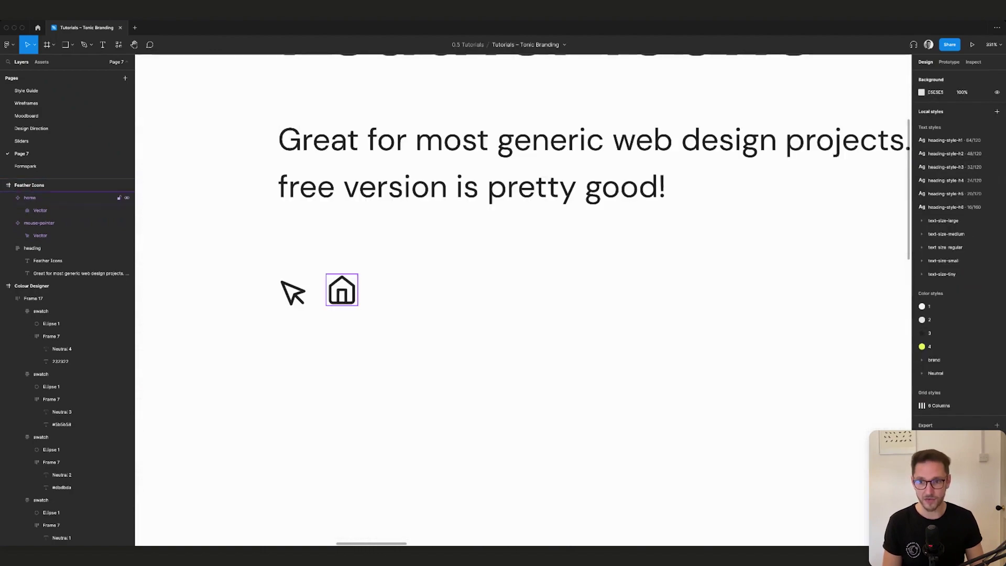
pyautogui.click(342, 290)
pyautogui.moveTo(342, 290); pyautogui.dragTo(717, 370)
pyautogui.press('Escape')
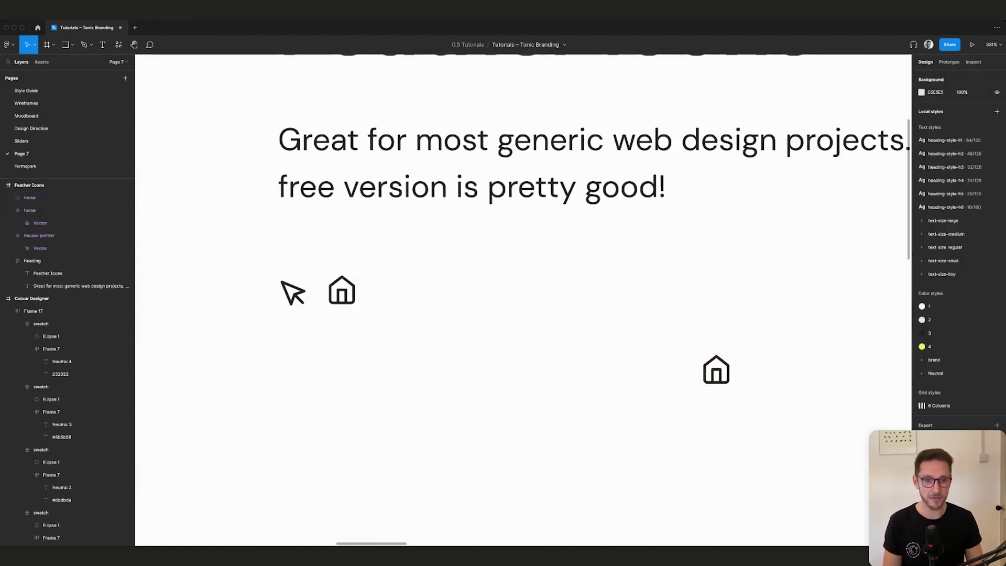
# Step: Duplicate the description text into the blank area near the home icon instance and change the copy to "Some text"
pyautogui.hscroll(3, 553, 262)
pyautogui.keyDown('super'); pyautogui.click(524, 126); pyautogui.keyUp('super')
pyautogui.moveTo(393, 120); pyautogui.dragTo(631, 361)
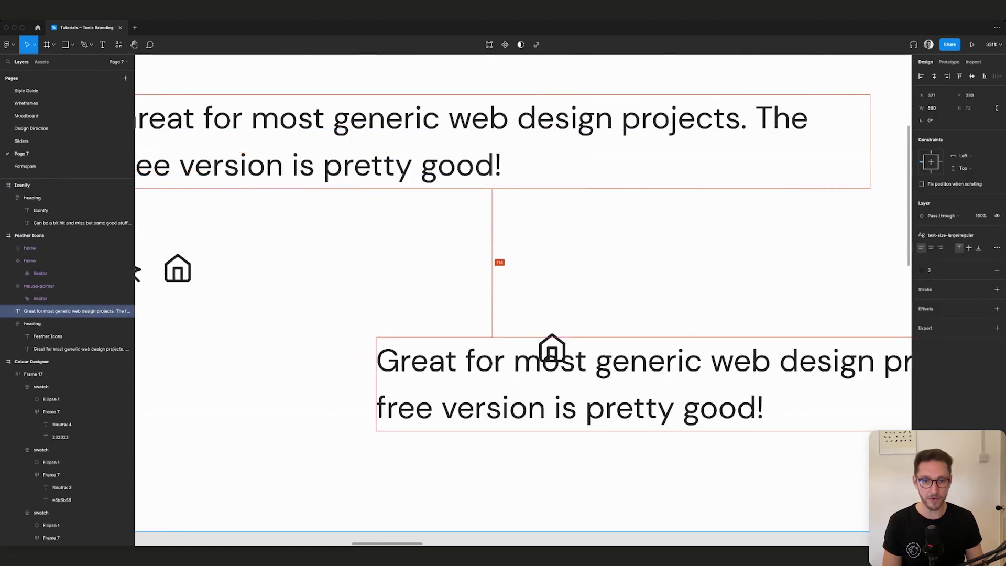
pyautogui.press('Return')
pyautogui.write('Some text')
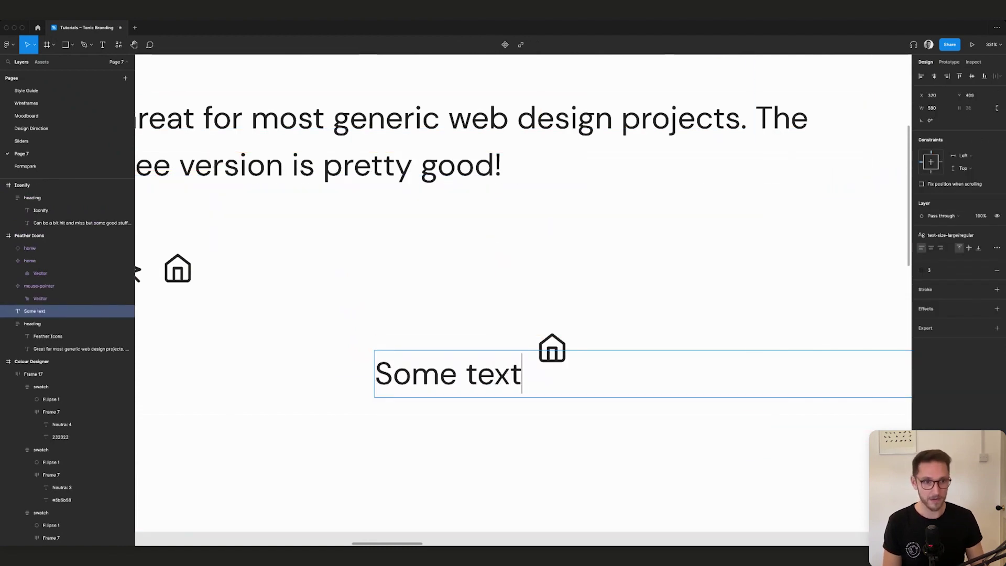
pyautogui.press('Escape')
# Step: Apply a smaller text style to "Some text" and make its text box fit the width of its content
pyautogui.click(952, 235)
pyautogui.scroll(-3, 959, 338)
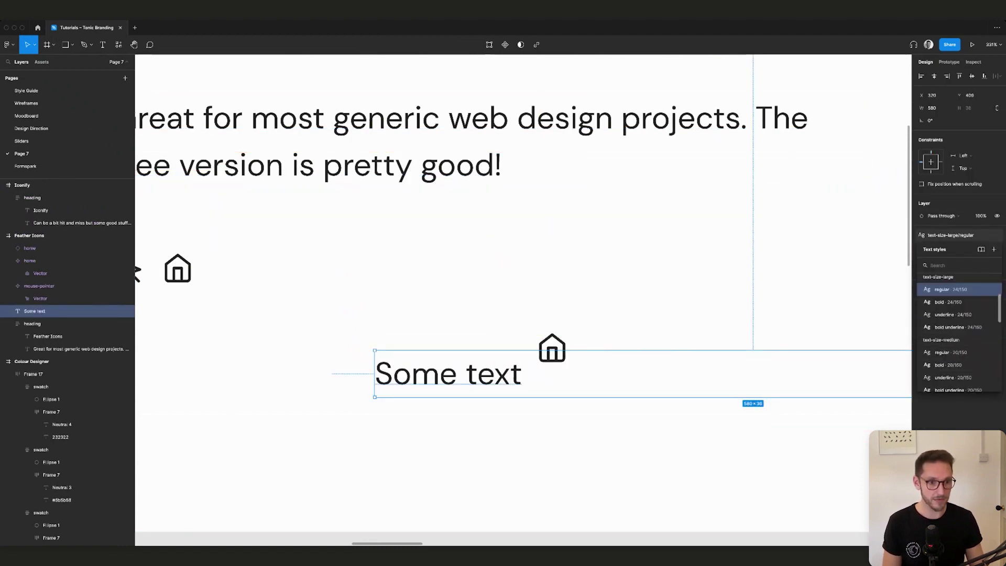
pyautogui.scroll(-1, 954, 361)
pyautogui.click(951, 363)
pyautogui.click(461, 414)
pyautogui.click(429, 366)
pyautogui.click(997, 248)
pyautogui.click(874, 317)
pyautogui.click(650, 388)
# Step: Place "Some text" just to the right of the home icon instance and wrap both in a horizontal auto layout
pyautogui.moveTo(425, 366); pyautogui.dragTo(636, 349)
pyautogui.keyDown('shift'); pyautogui.click(552, 348); pyautogui.keyUp('shift')
pyautogui.hotkey('shift', 'a')
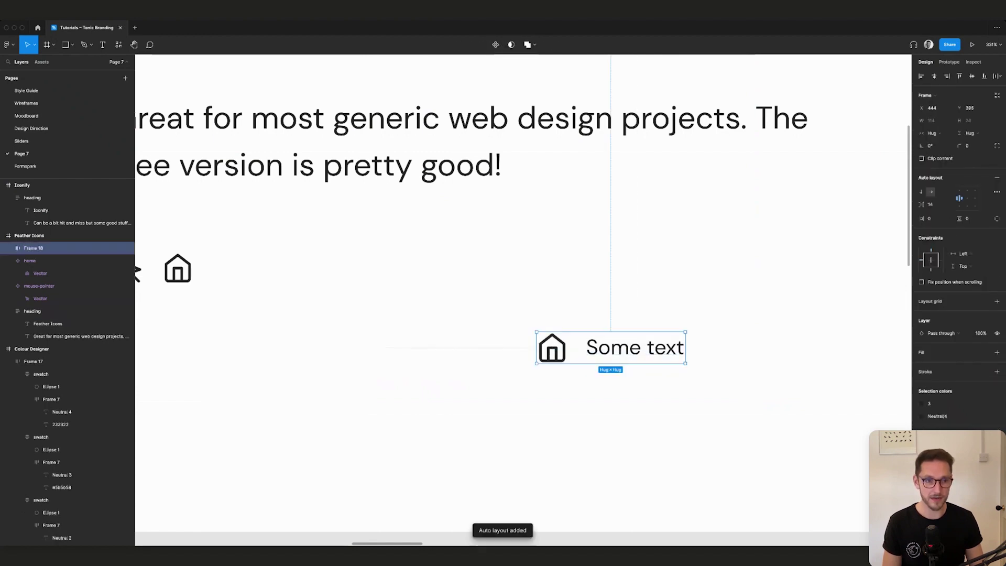
# Step: Apply the Neutral/4 color style to the text in the icon-and-text row
pyautogui.click(938, 403)
pyautogui.scroll(-5, 850, 461)
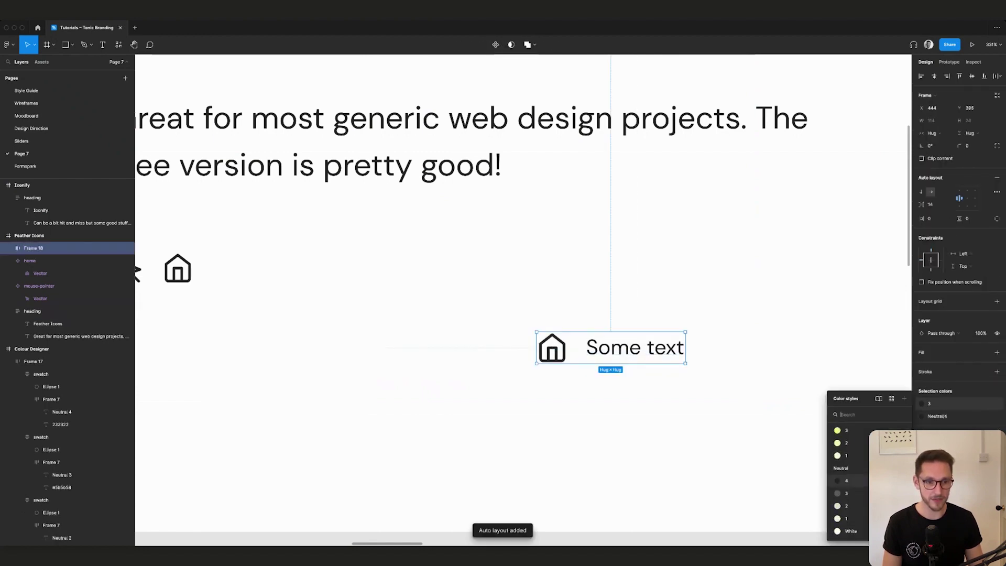
pyautogui.click(850, 481)
pyautogui.click(650, 419)
# Step: Duplicate the icon-and-text row twice below itself and wrap all three rows in a vertical auto layout
pyautogui.scroll(-1, 582, 304)
pyautogui.hscroll(1, 582, 304)
pyautogui.click(577, 297)
pyautogui.moveTo(577, 297); pyautogui.dragTo(577, 346)
pyautogui.press('super+d')
pyautogui.click(676, 293)
pyautogui.moveTo(671, 270); pyautogui.dragTo(571, 406)
pyautogui.hotkey('shift', 'a')
# Step: Swap the home icon instance in the middle row for the mouse-pointer component
pyautogui.click(676, 346)
pyautogui.doubleClick(503, 346)
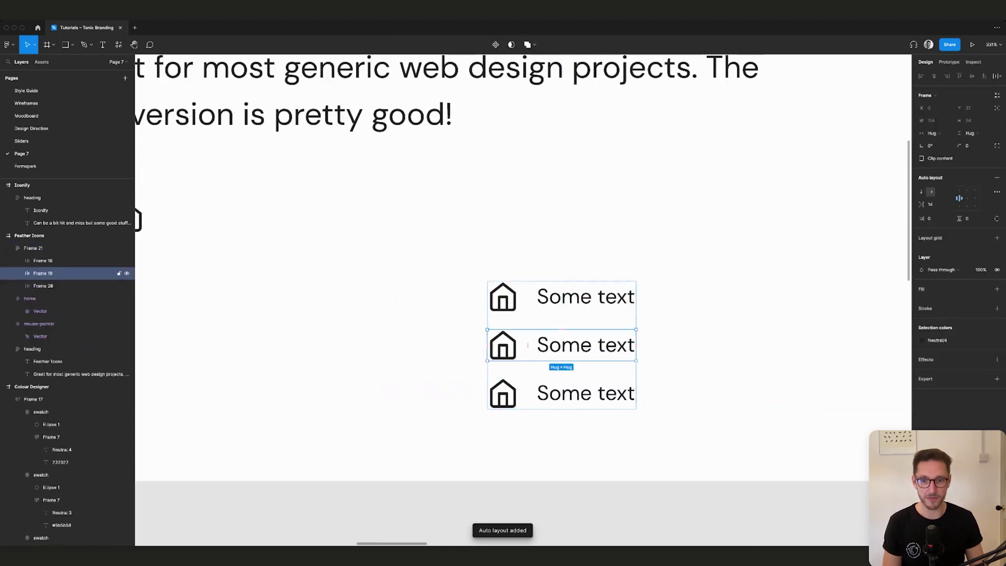
pyautogui.doubleClick(503, 346)
pyautogui.click(937, 177)
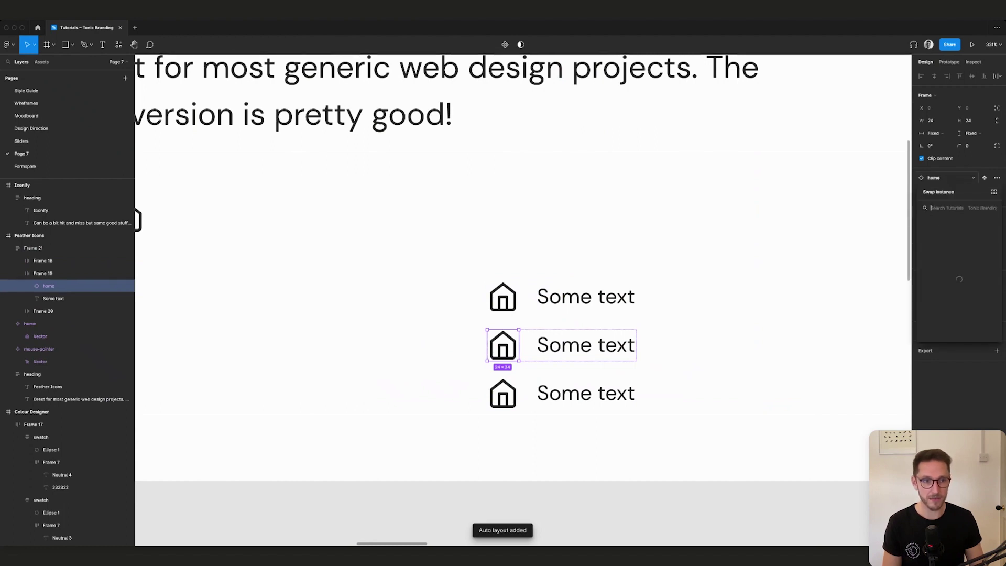
pyautogui.click(951, 263)
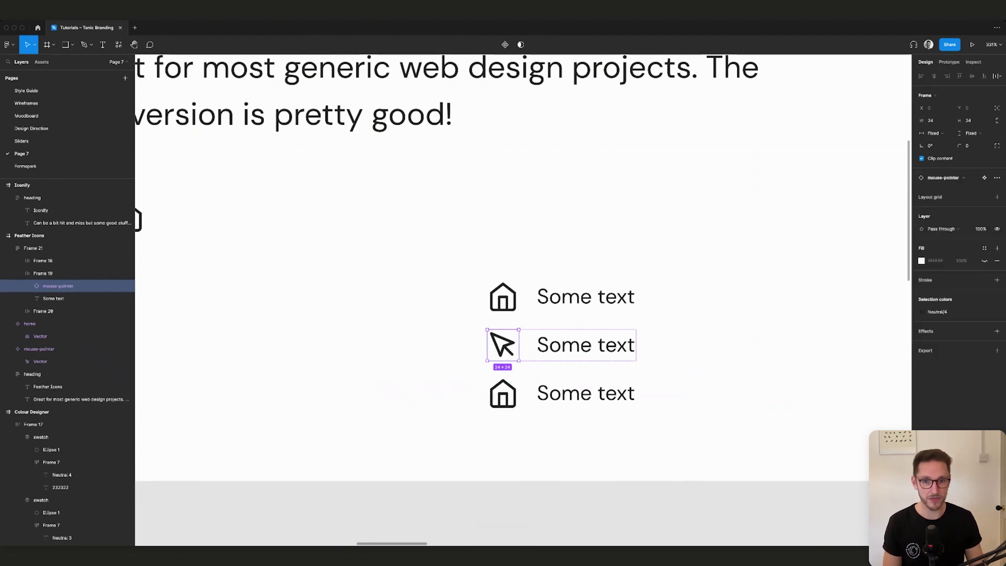
# Step: Swap the home icon instance in the third row for another icon component
pyautogui.click(676, 387)
pyautogui.doubleClick(504, 393)
pyautogui.doubleClick(503, 393)
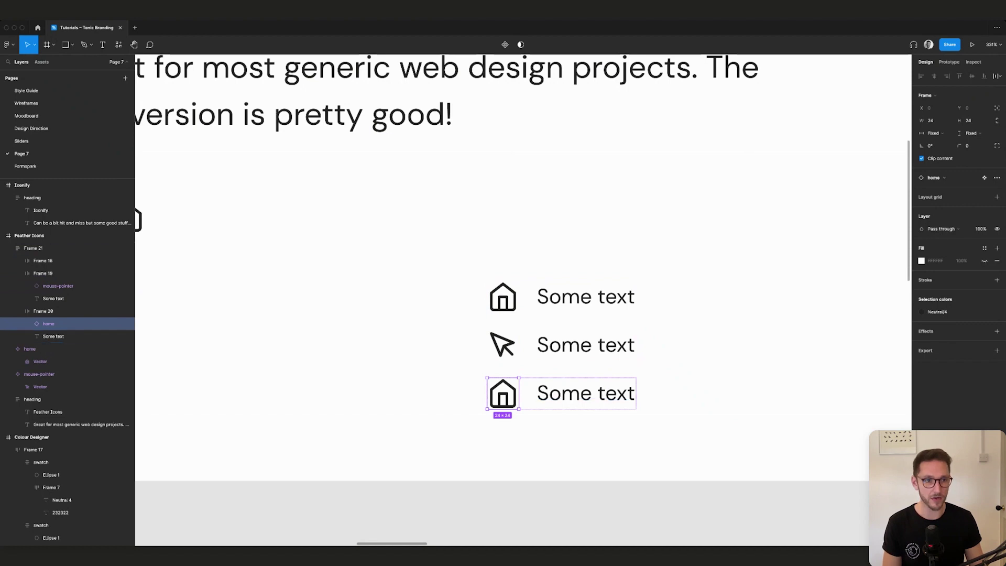
pyautogui.click(937, 177)
pyautogui.click(952, 264)
pyautogui.click(727, 277)
# Step: Delete the auto layout stack holding the three icon-and-text rows
pyautogui.scroll(-4, 727, 278)
pyautogui.scroll(-1, 727, 277)
pyautogui.scroll(1, 726, 278)
pyautogui.scroll(1, 727, 277)
pyautogui.hscroll(1, 727, 277)
pyautogui.press('Escape')
pyautogui.press('Escape')
pyautogui.press('Delete')
pyautogui.scroll(8, 335, 285)
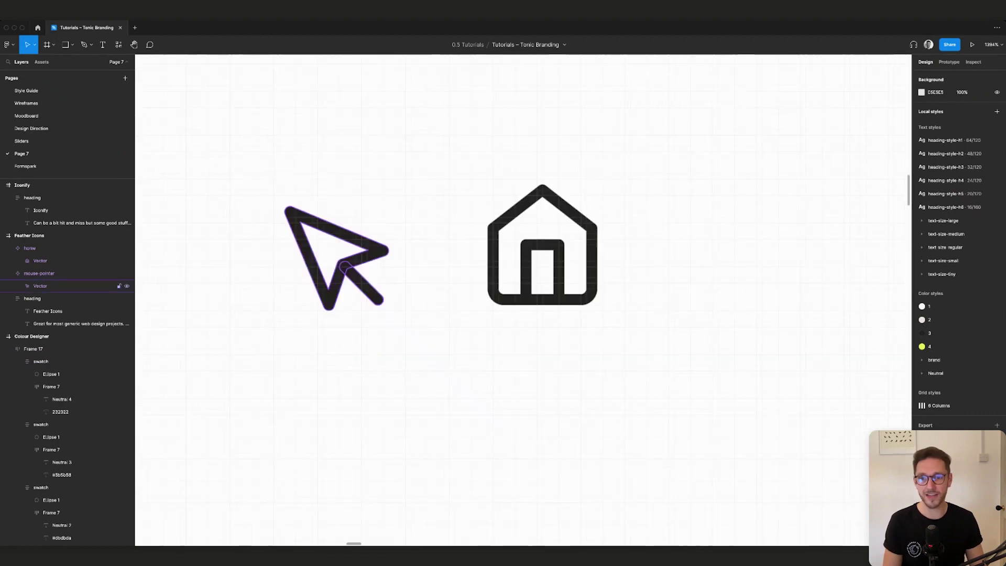
pyautogui.scroll(3, 369, 247)
pyautogui.scroll(-6, 369, 247)
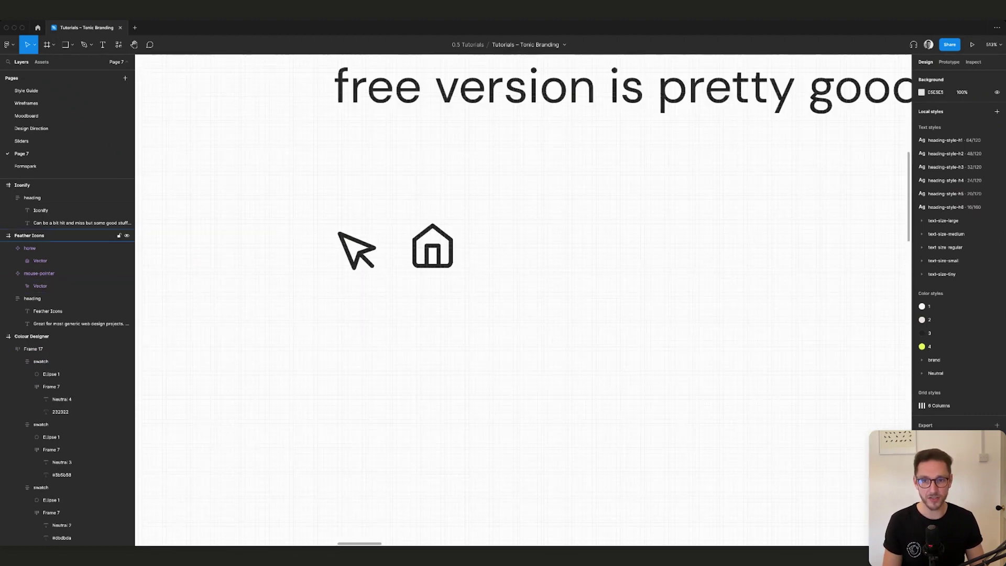
pyautogui.scroll(-5, 525, 299)
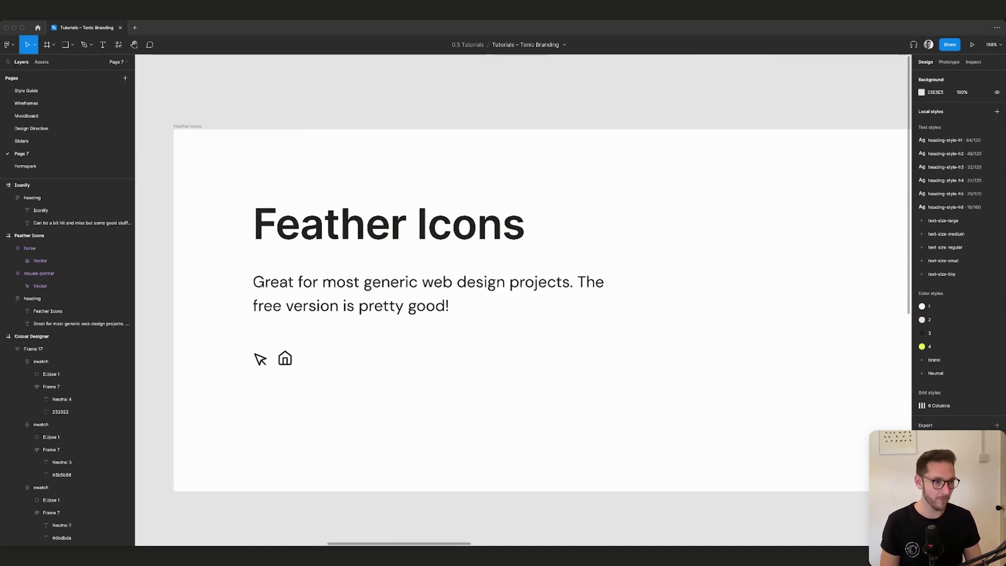
# Step: Find and run the Iconify plugin for the Iconify frame
pyautogui.scroll(-10, 524, 298)
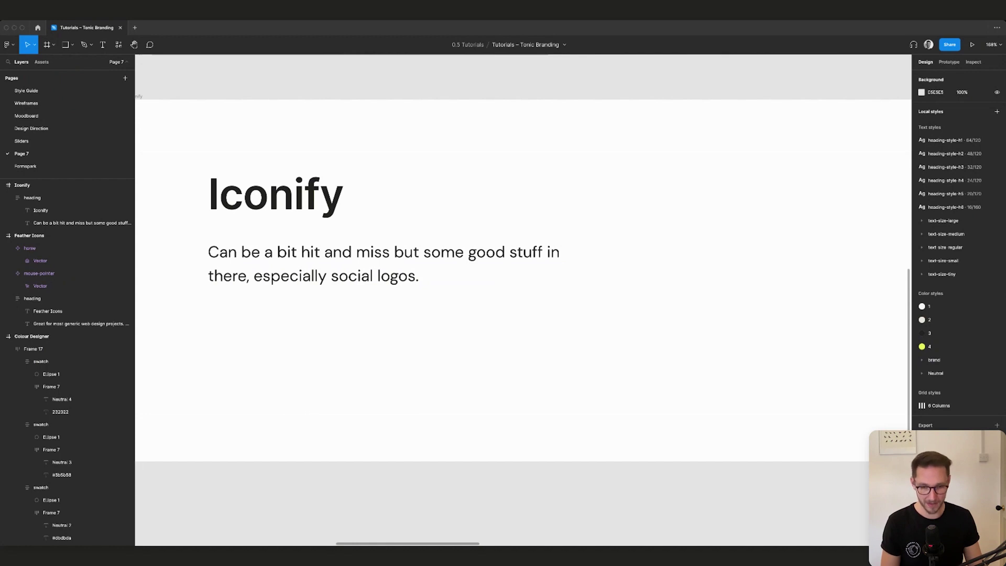
pyautogui.press('super+slash')
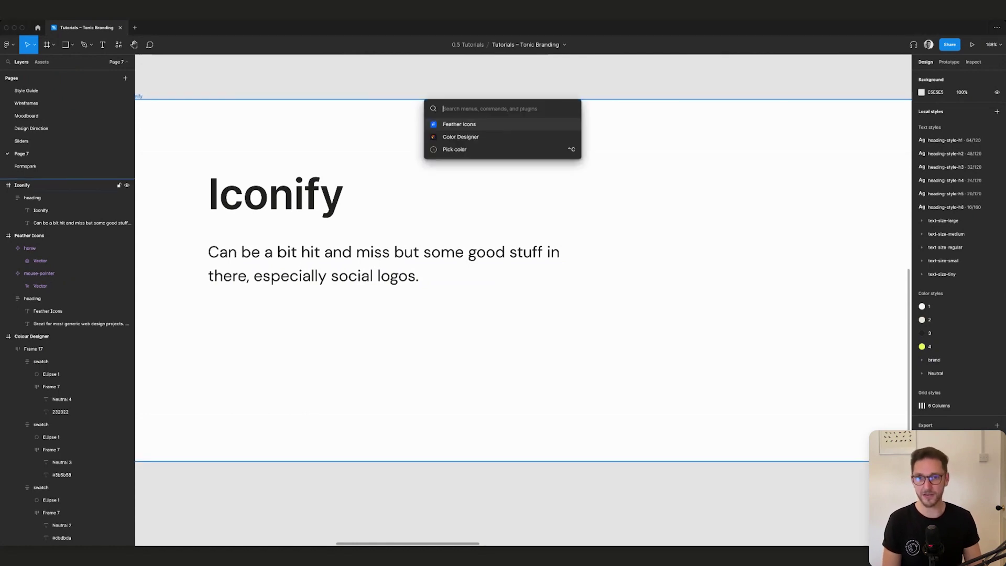
pyautogui.write('Icon')
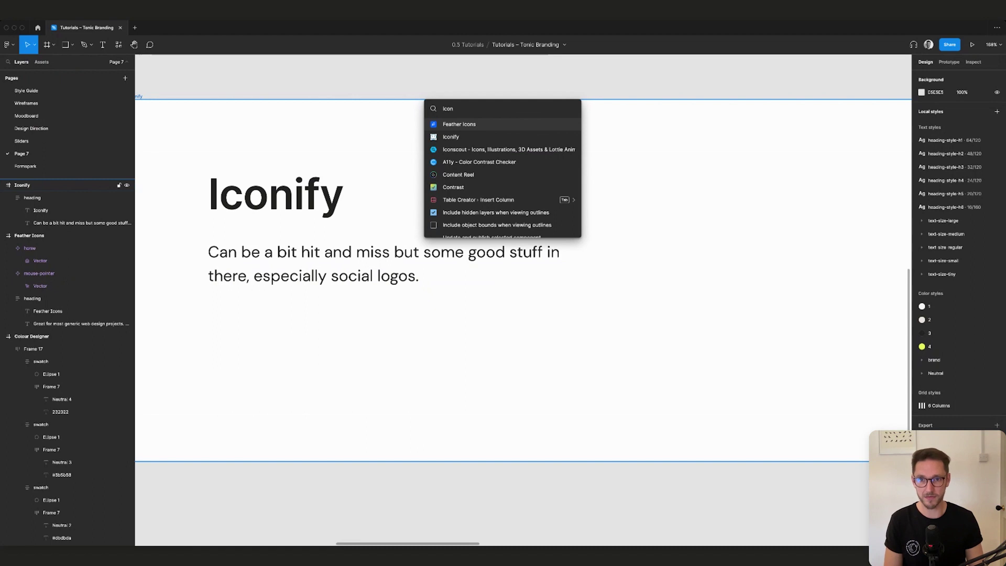
pyautogui.press('Down')
pyautogui.press('Return')
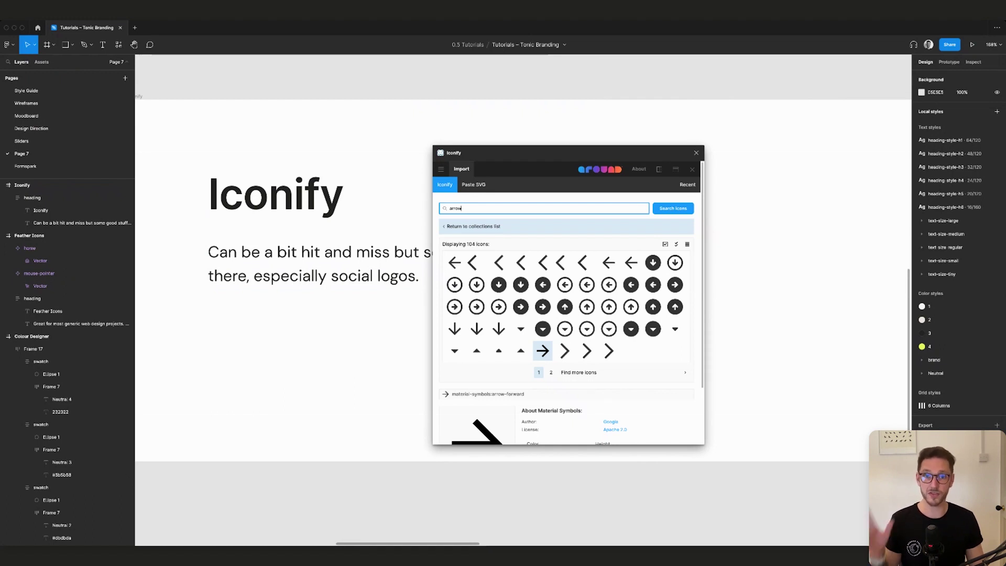
# Step: Return to Iconify's collections list and browse the available icon sets
pyautogui.click(484, 227)
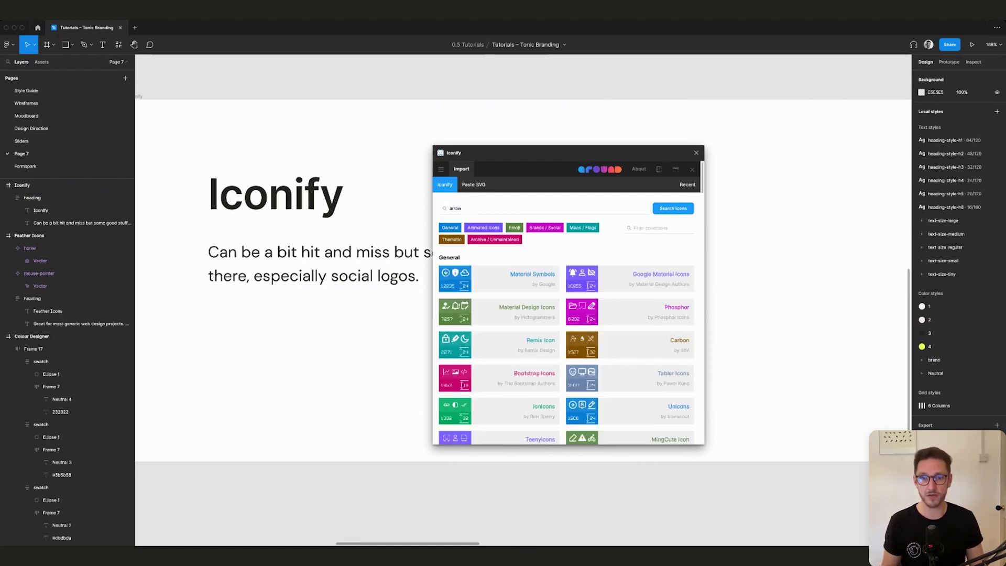
pyautogui.scroll(-2, 568, 304)
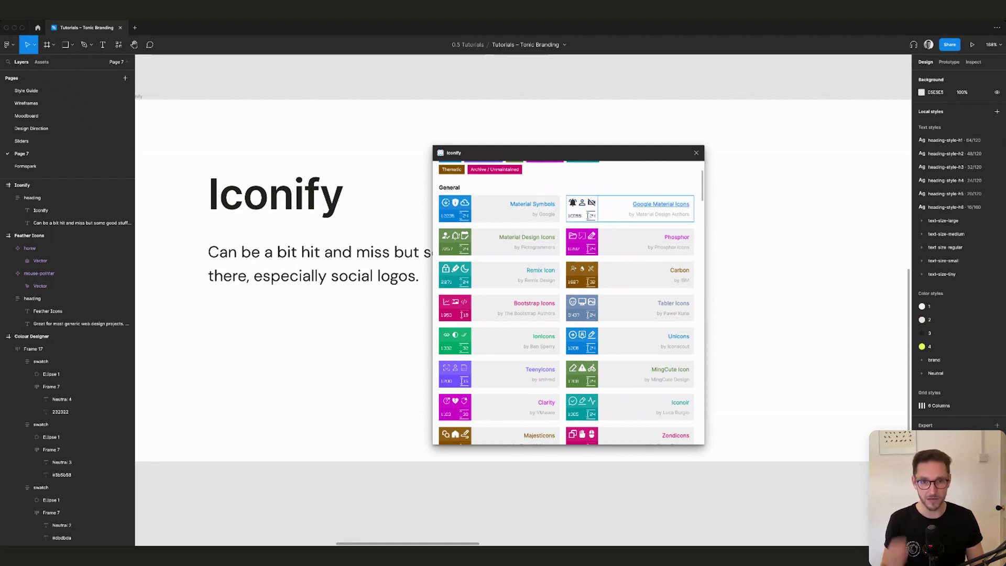
pyautogui.scroll(-10, 591, 282)
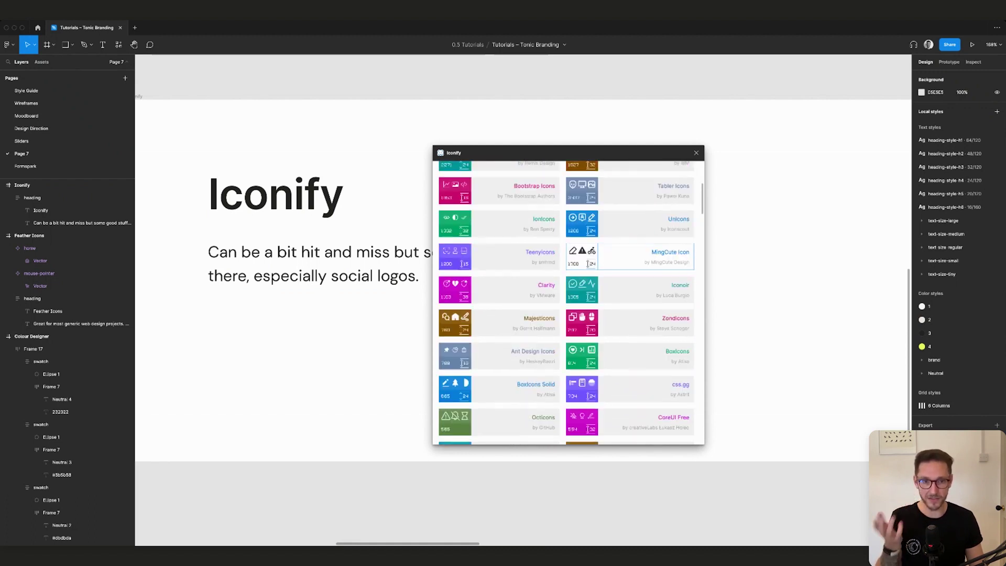
pyautogui.scroll(15, 499, 385)
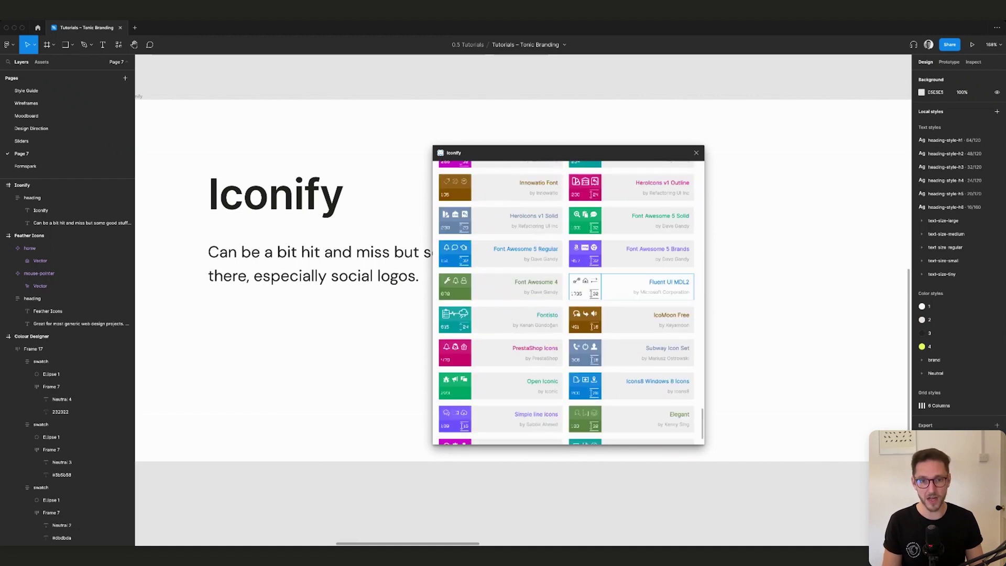
pyautogui.scroll(8, 499, 385)
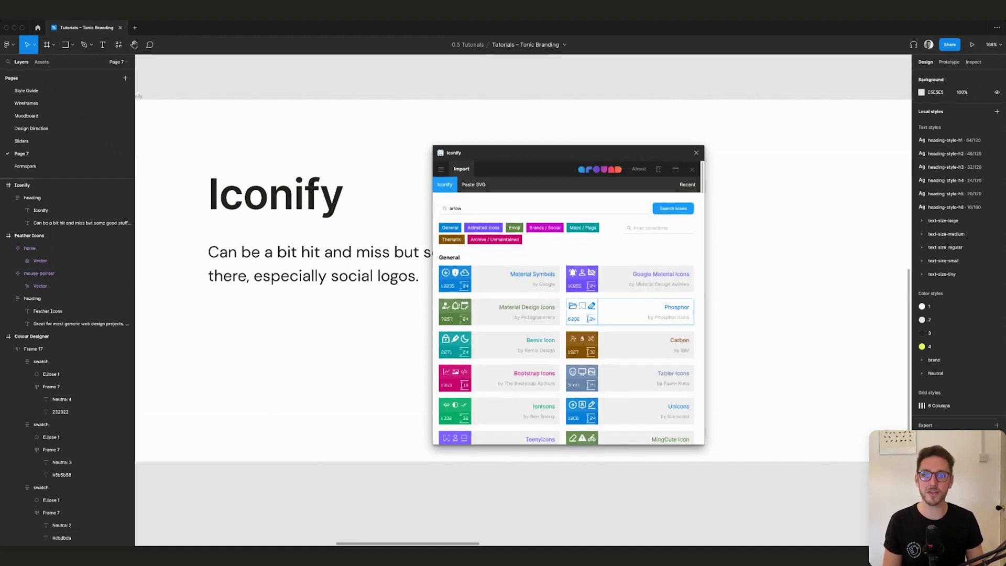
# Step: Search Iconify for "arrow" and go to the third page of the icon results
pyautogui.doubleClick(456, 208)
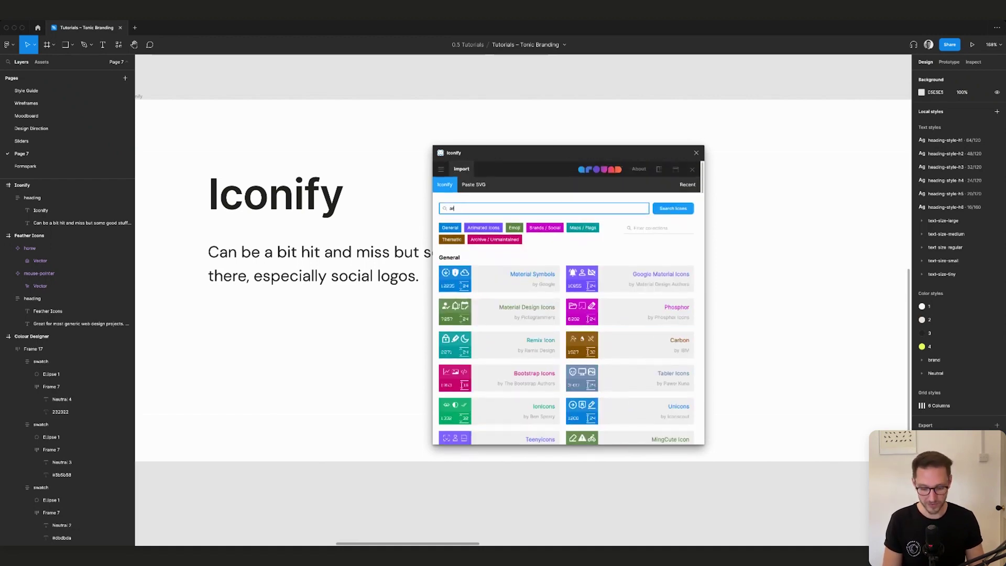
pyautogui.press('Return')
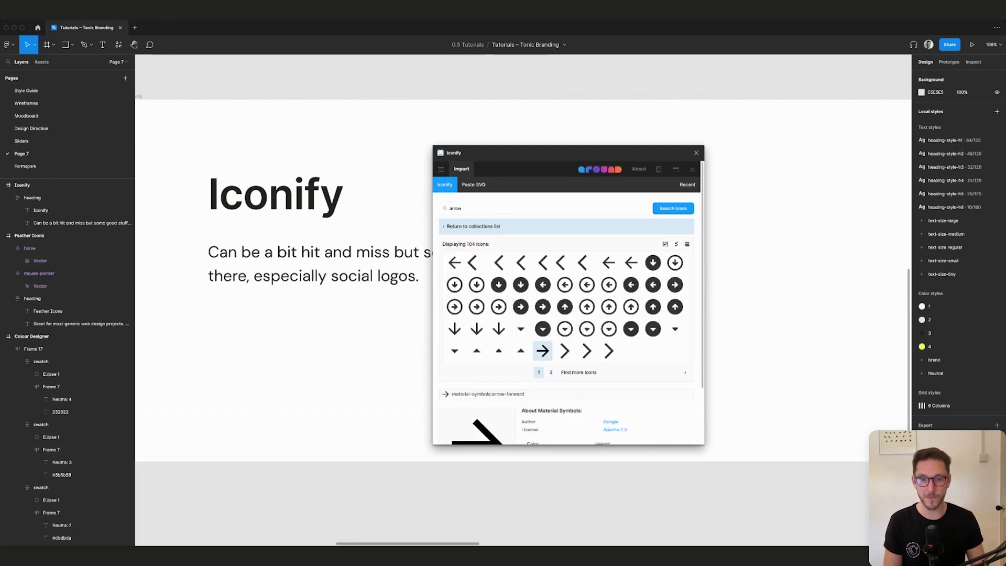
pyautogui.click(551, 373)
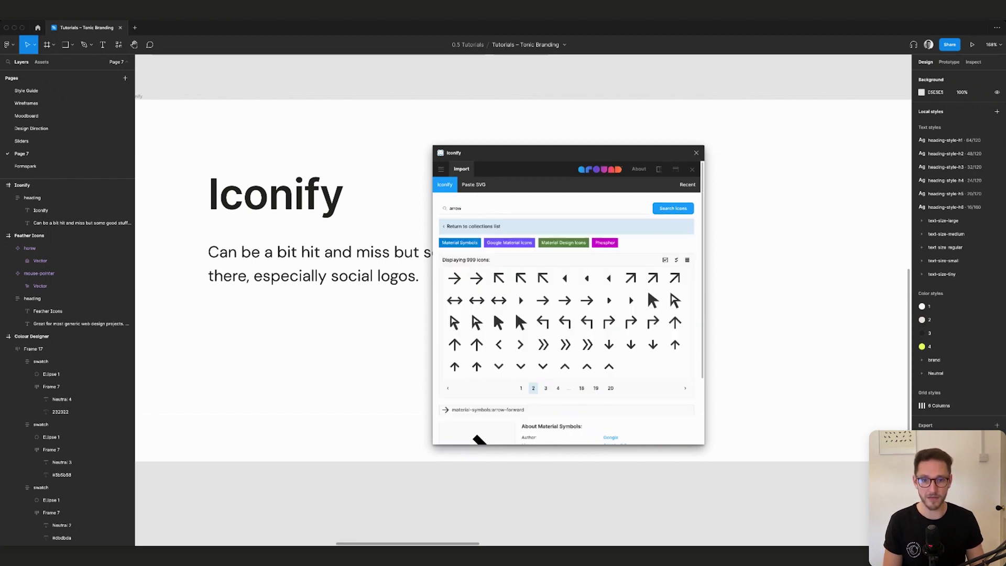
pyautogui.click(545, 387)
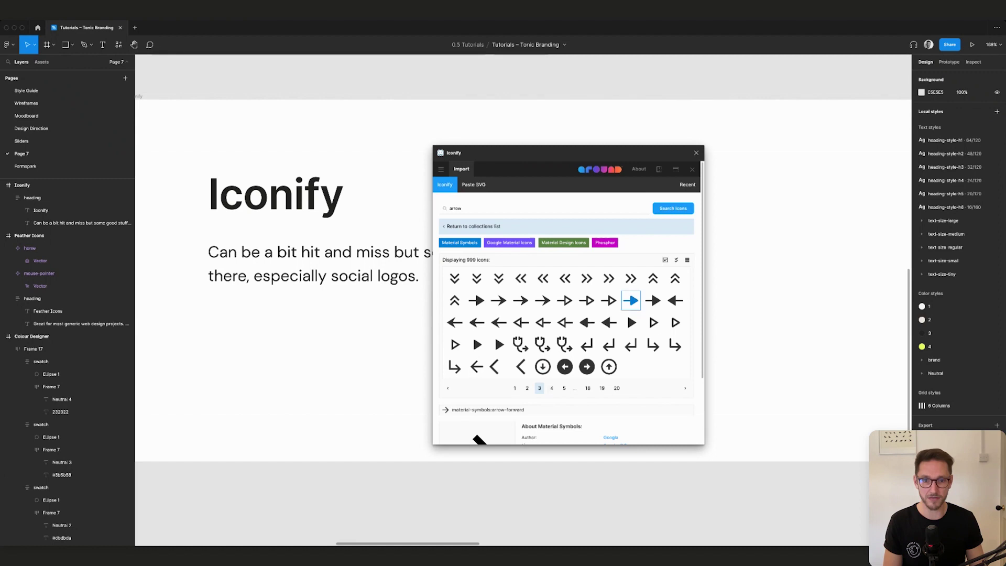
# Step: Import the material-symbols line-end-arrow-rounded icon into the Iconify frame and position it below the description at X 120, Y 310
pyautogui.click(631, 301)
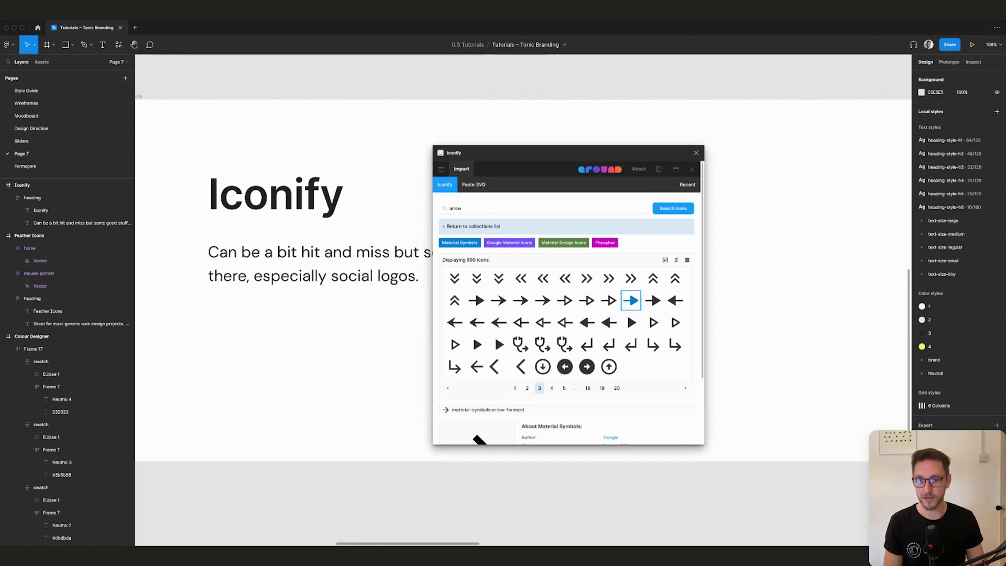
pyautogui.moveTo(631, 301); pyautogui.dragTo(258, 343)
pyautogui.press('Escape')
pyautogui.hscroll(-2, 278, 357)
pyautogui.scroll(1, 277, 356)
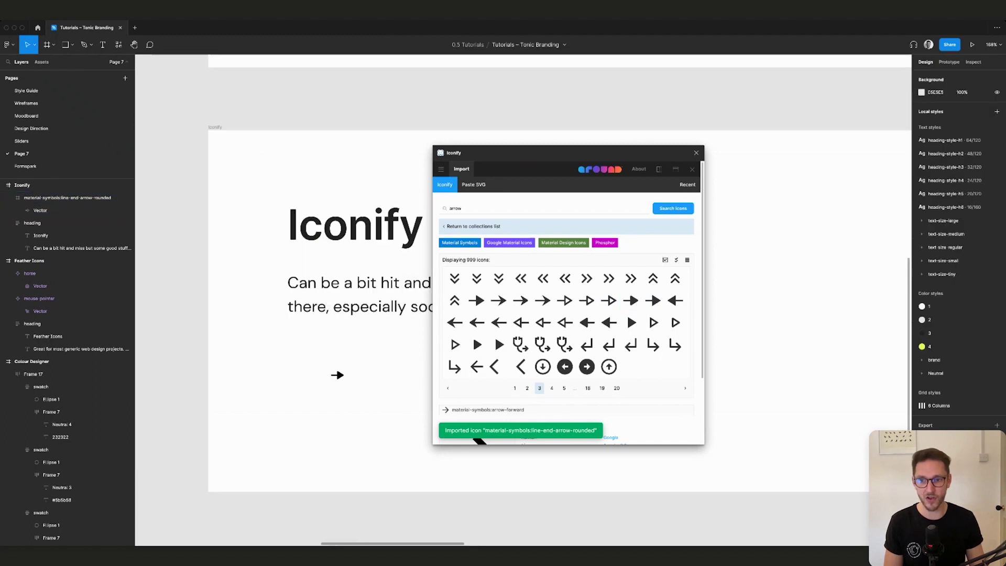
pyautogui.scroll(-1, 315, 325)
pyautogui.moveTo(342, 369); pyautogui.dragTo(299, 337)
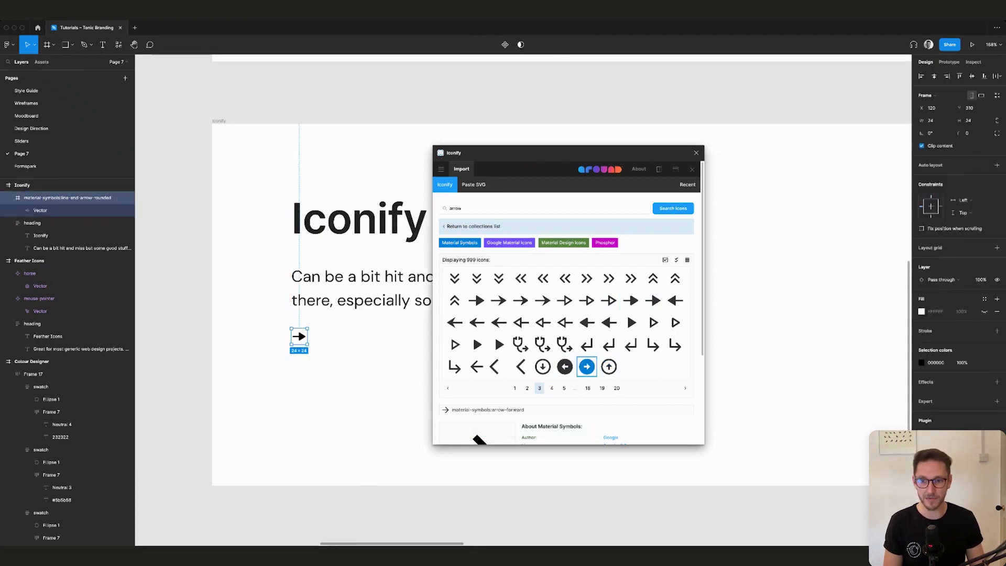
# Step: Import the baseline-arrow-circle-right icon, close the plugin and place the icon just right of the first arrow, level with it
pyautogui.click(587, 366)
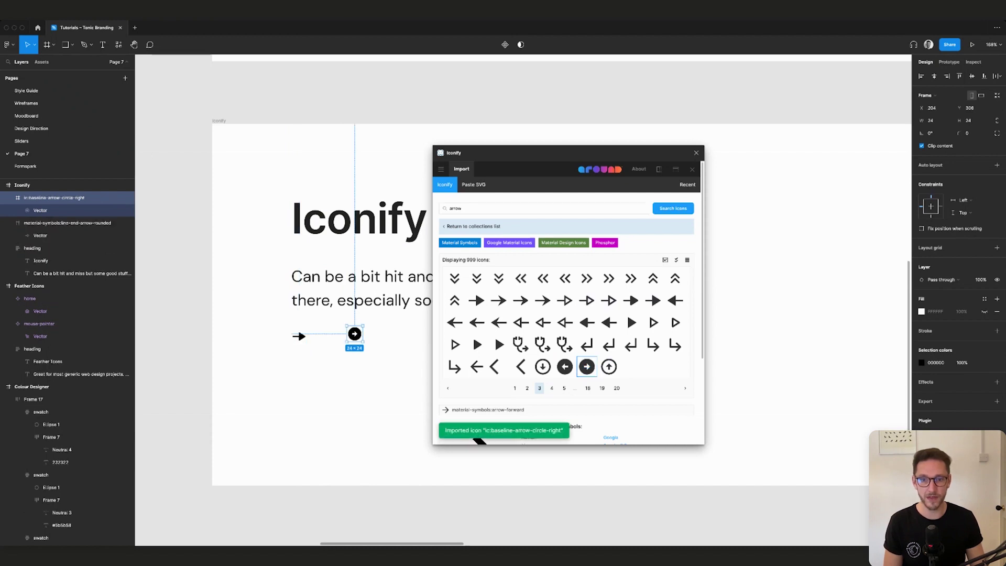
pyautogui.click(697, 153)
pyautogui.click(474, 362)
pyautogui.moveTo(355, 333); pyautogui.dragTo(328, 337)
pyautogui.press('Escape')
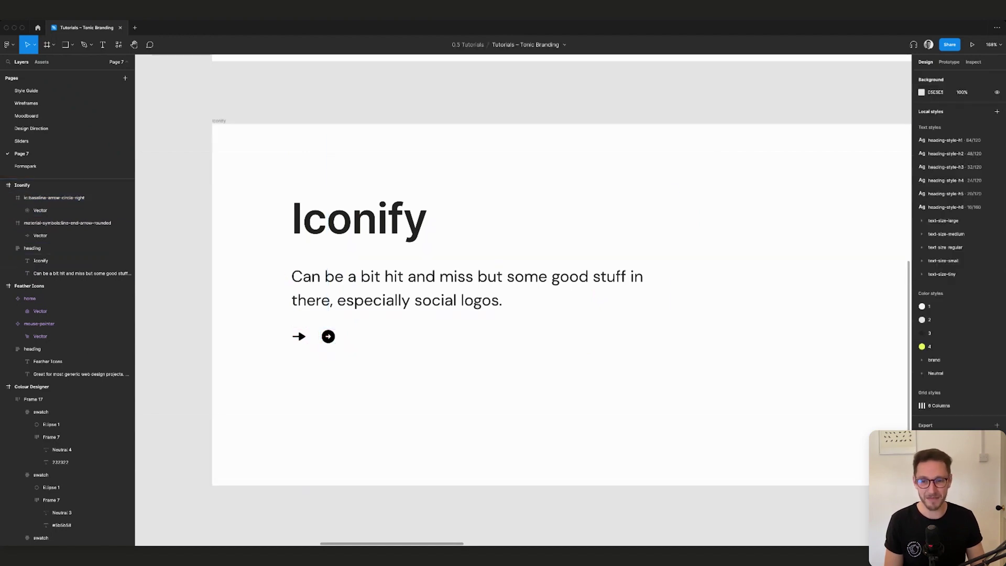
# Step: Inspect the two imported arrow icons up close, alternating the selection between their frames to compare them
pyautogui.scroll(5, 291, 329)
pyautogui.click(417, 341)
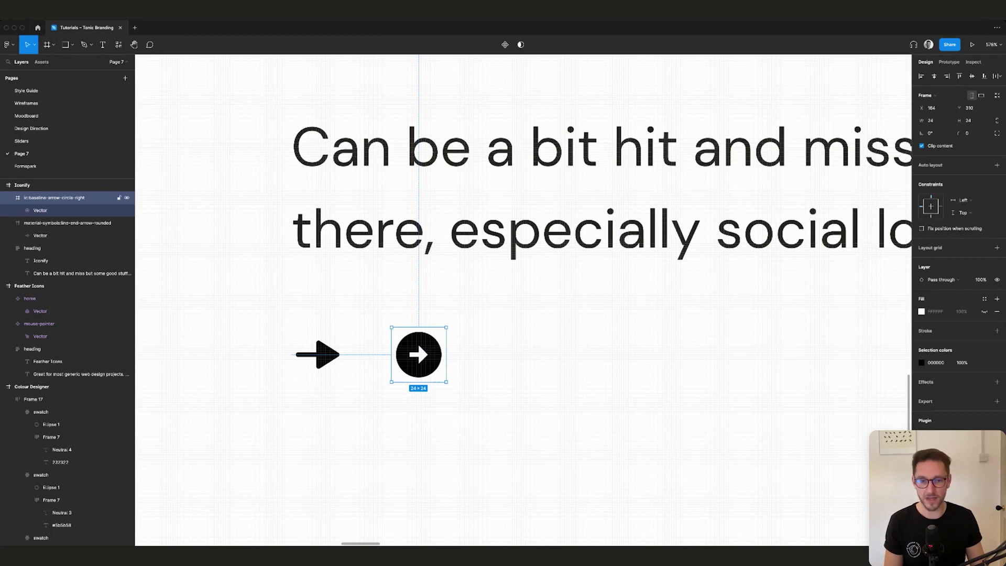
pyautogui.click(317, 355)
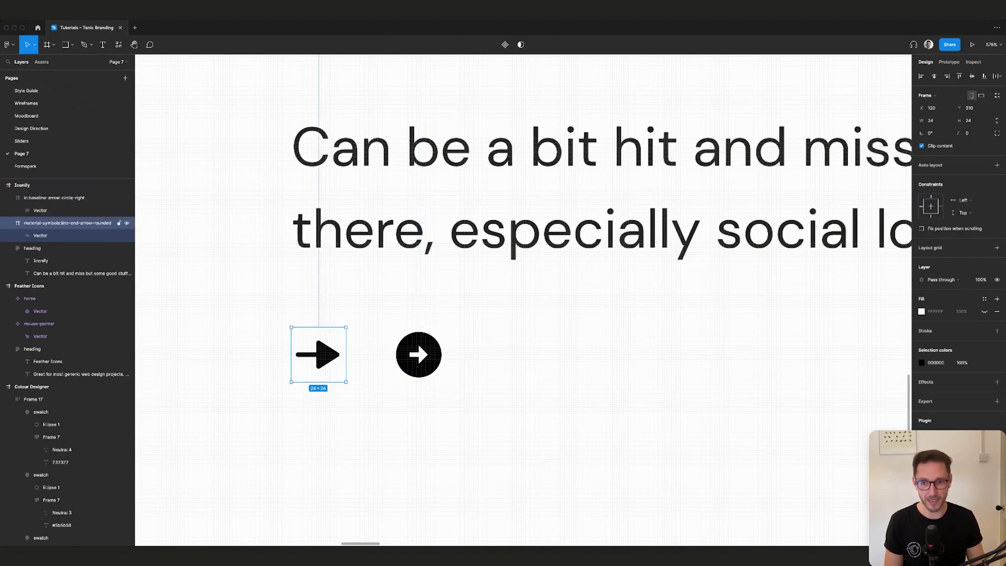
pyautogui.click(419, 354)
pyautogui.press('Tab')
pyautogui.hotkey('shift', 'Tab')
pyautogui.press('Tab')
pyautogui.hotkey('shift', 'Tab')
pyautogui.press('Tab')
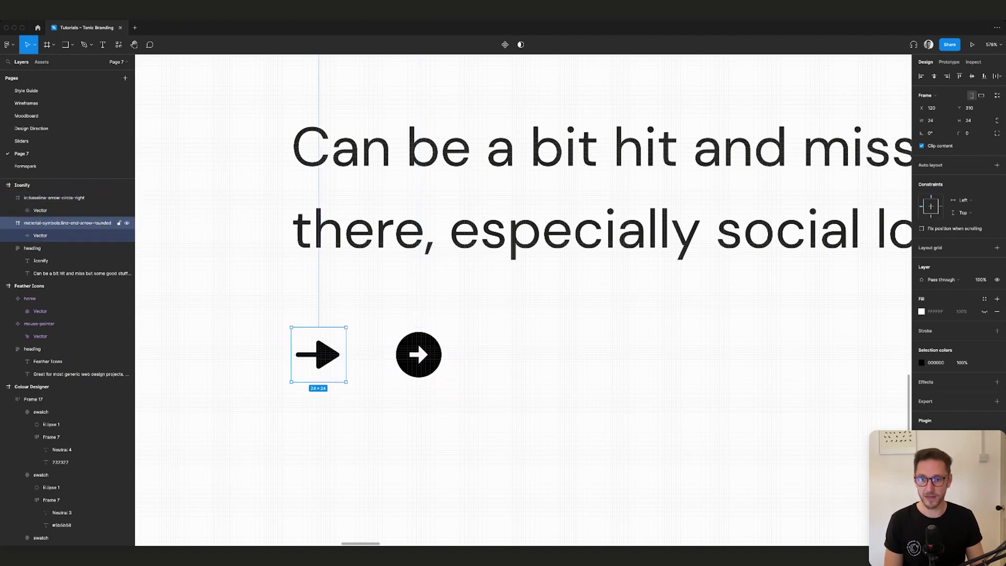
# Step: Select the vector inside the plain arrow icon's frame
pyautogui.press('Return')
pyautogui.hotkey('shift', 'Return')
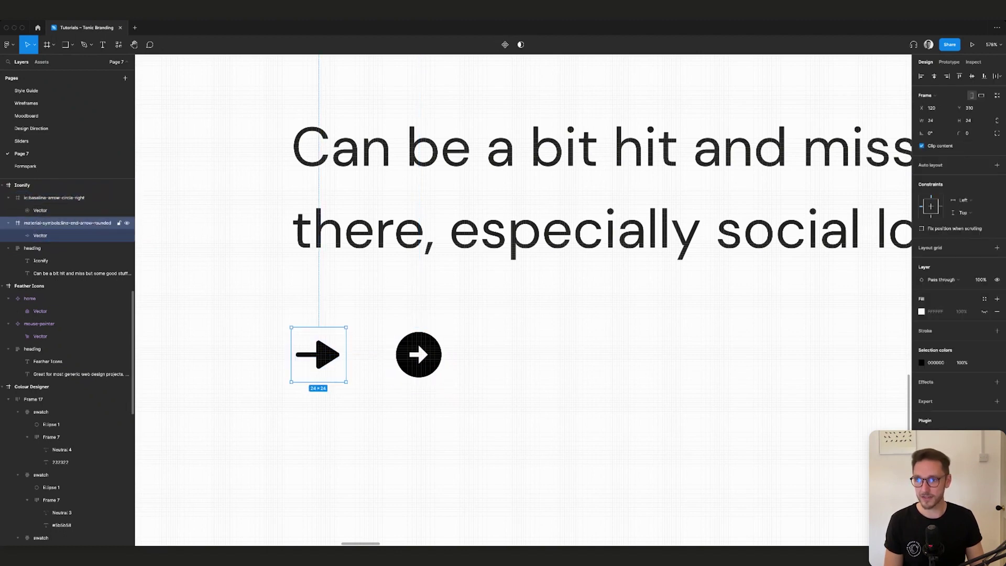
pyautogui.press('Return')
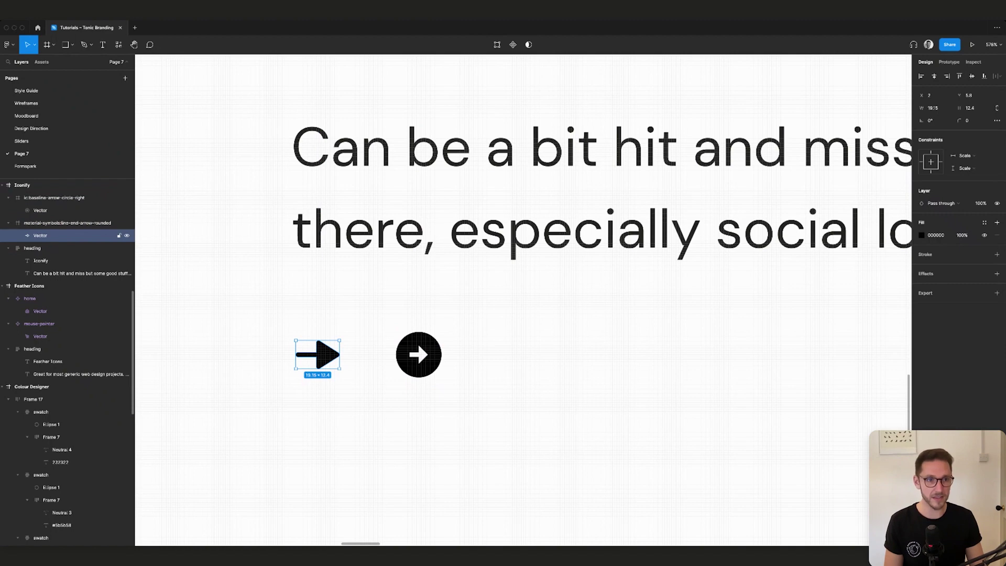
# Step: Examine the plain arrow's vector up close and check its spacing inside the surrounding frame
pyautogui.press('Escape')
pyautogui.click(306, 356)
pyautogui.doubleClick(306, 355)
pyautogui.scroll(10, 304, 356)
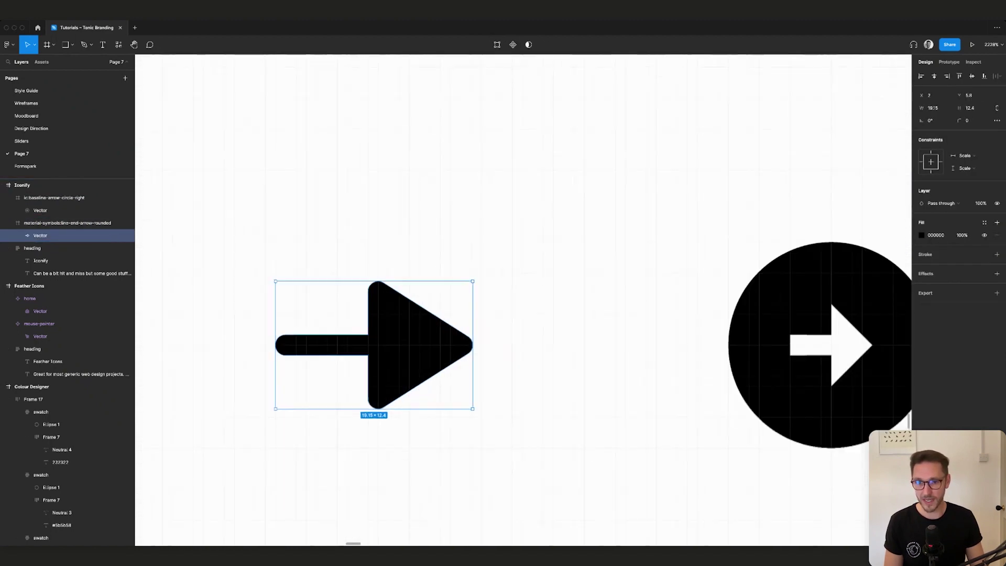
pyautogui.scroll(-5, 309, 356)
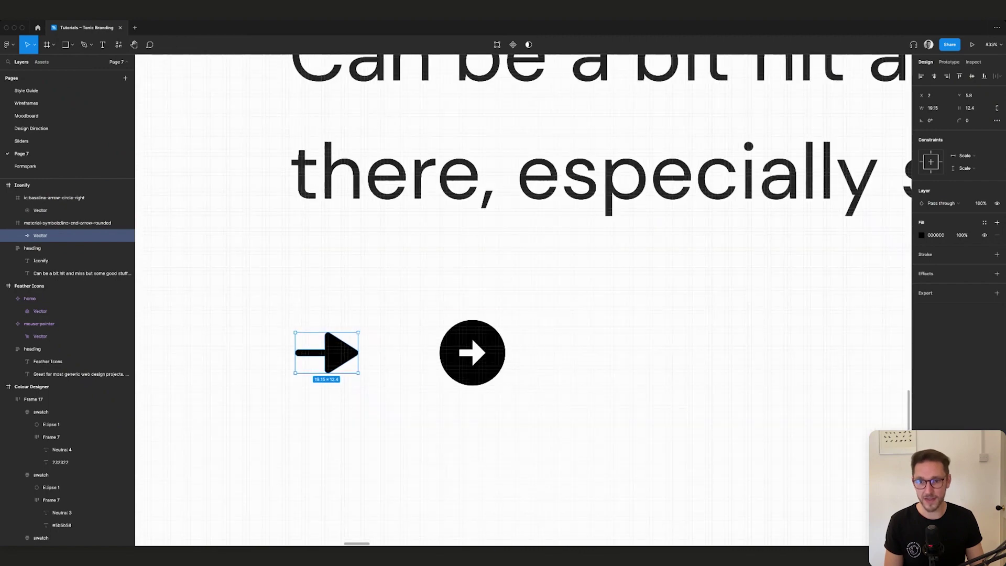
pyautogui.press('Escape')
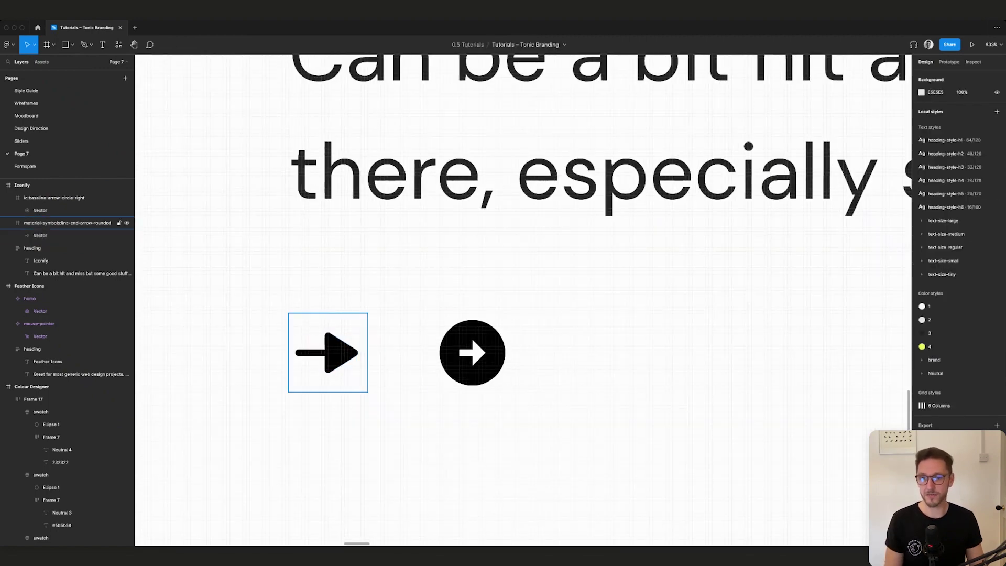
pyautogui.doubleClick(330, 353)
pyautogui.press('alt')
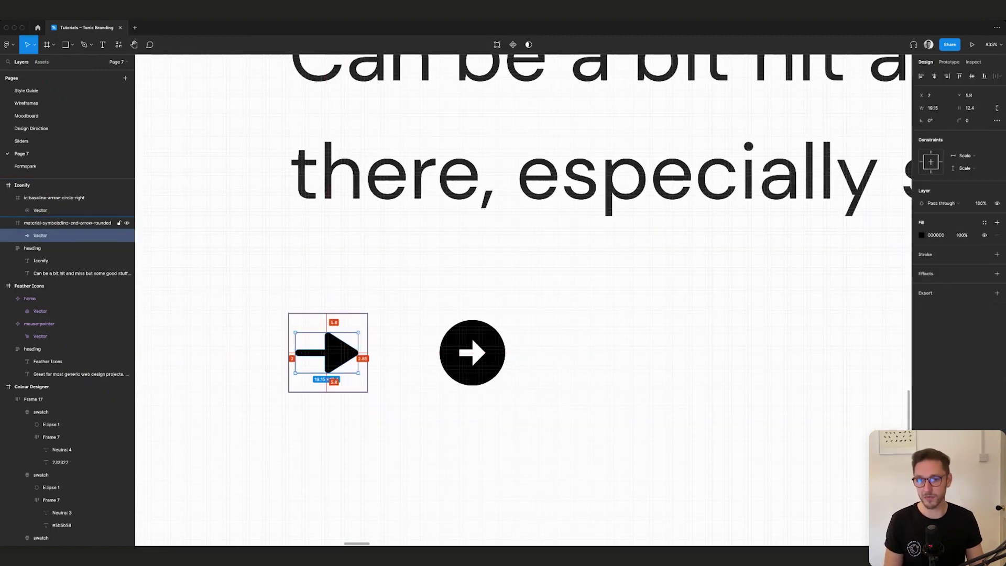
# Step: Enlarge the plain arrow icon's frame to test how its vector scales, and undo the resize
pyautogui.click(328, 353)
pyautogui.moveTo(368, 392); pyautogui.dragTo(473, 498)
pyautogui.press('super+z')
# Step: Set the plain arrow vector's constraints to Left horizontally and Top vertically
pyautogui.doubleClick(335, 353)
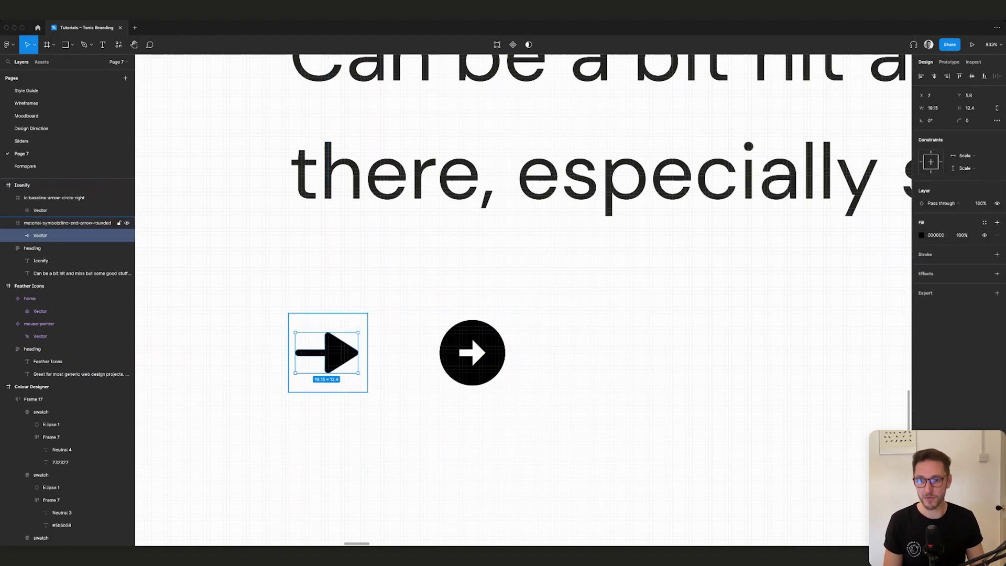
pyautogui.click(965, 156)
pyautogui.click(964, 117)
pyautogui.click(963, 169)
pyautogui.click(964, 129)
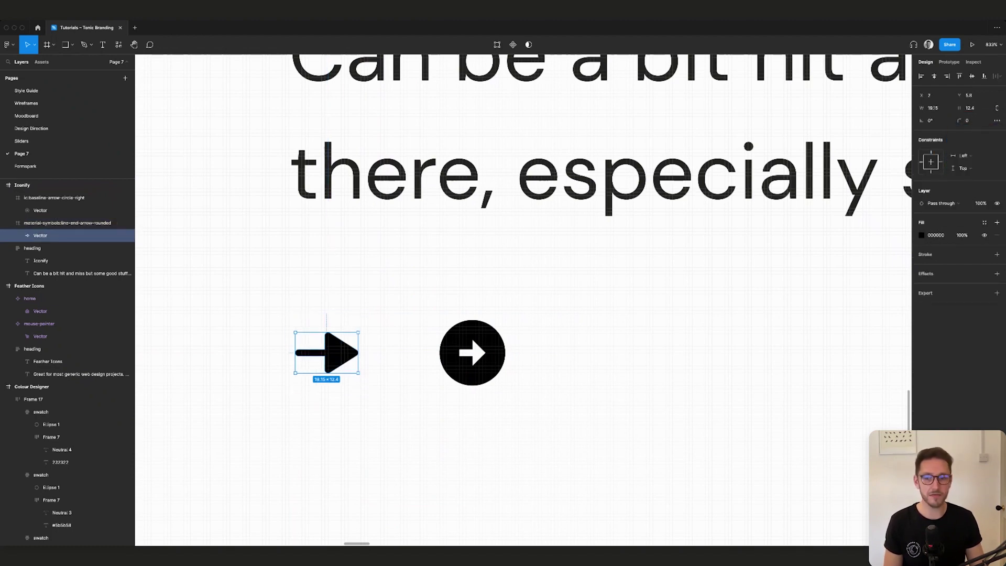
# Step: Enlarge the plain arrow's frame to test the Left and Top constraints, and undo the resize
pyautogui.click(401, 373)
pyautogui.click(338, 354)
pyautogui.moveTo(367, 392); pyautogui.dragTo(545, 545)
pyautogui.hotkey('ctrl', 'z')
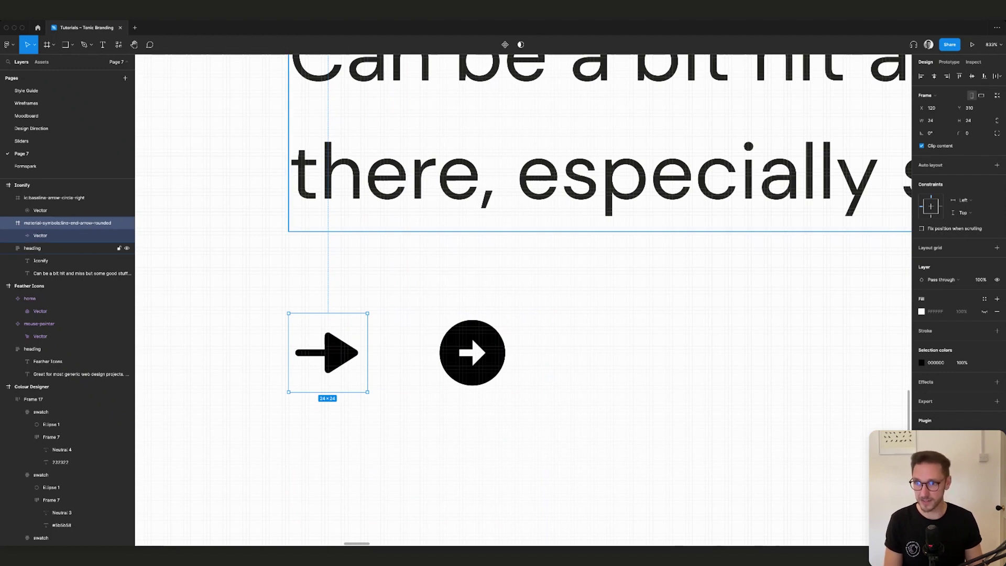
# Step: Turn the plain arrow icon's frame into a component and set its vector's horizontal and vertical constraints to Scale
pyautogui.hotkey('ctrl', 'alt', 'k')
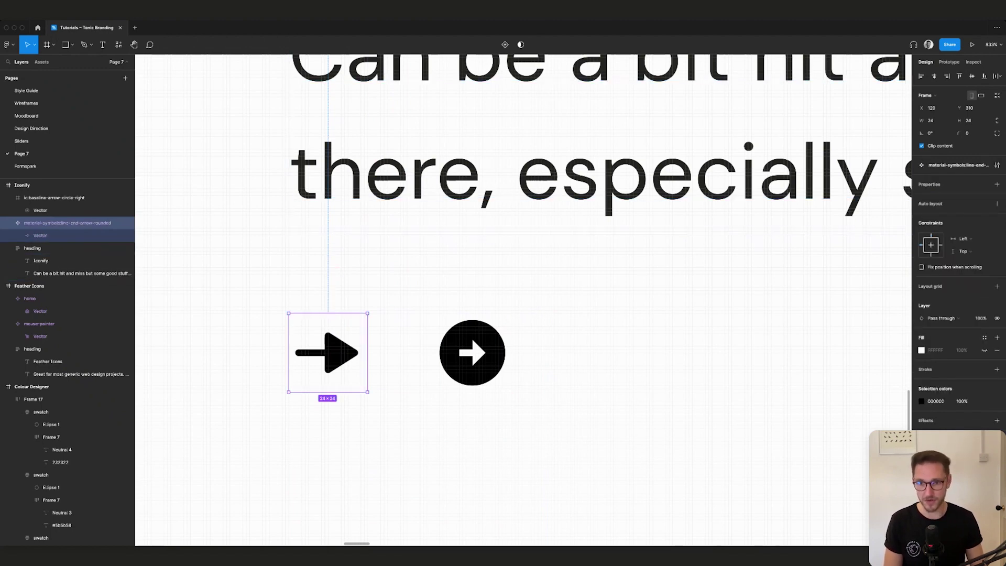
pyautogui.press('Return')
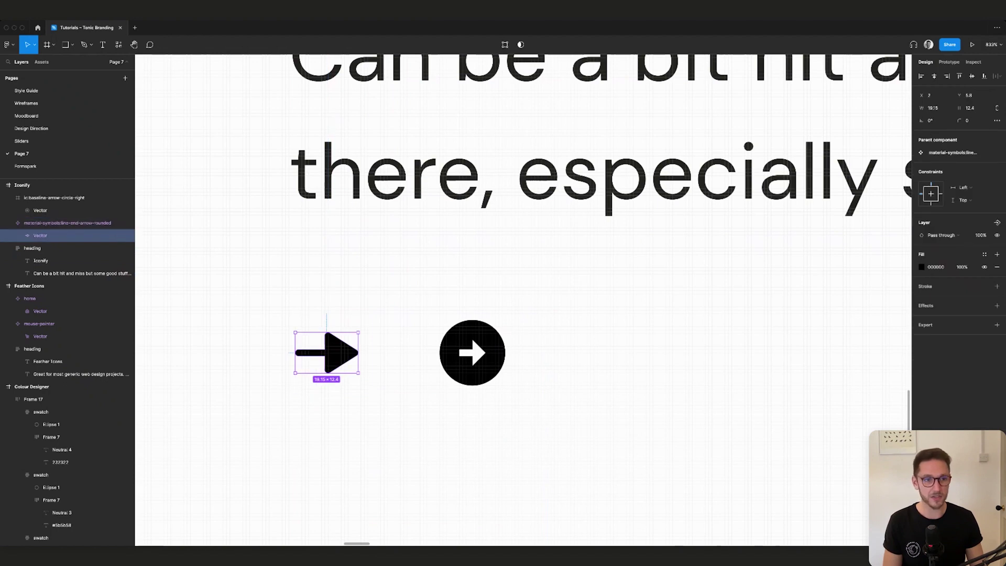
pyautogui.click(963, 187)
pyautogui.click(964, 227)
pyautogui.click(964, 200)
pyautogui.click(965, 238)
pyautogui.click(394, 320)
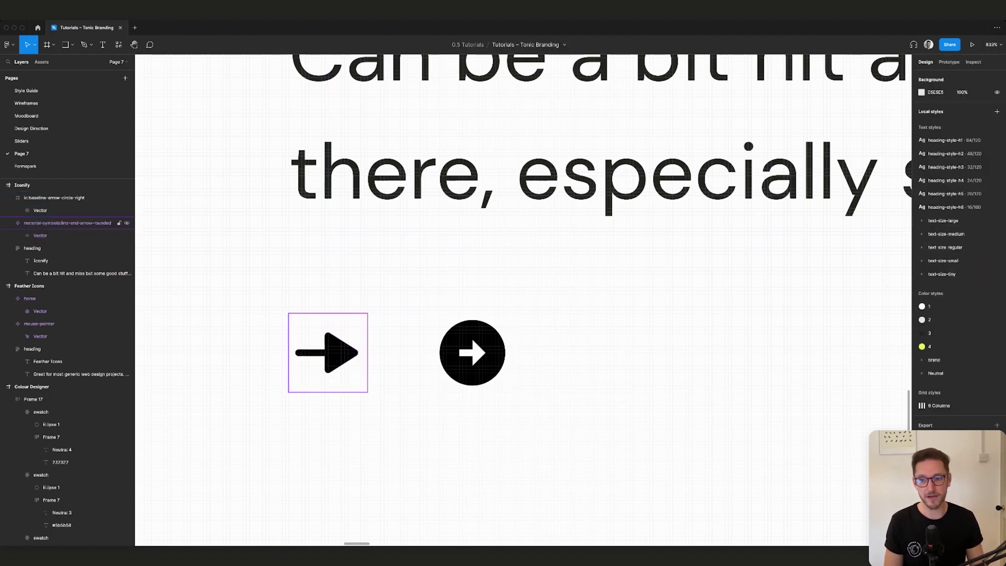
# Step: Place an instance of the plain arrow component to the right of the circled arrow, on the same row
pyautogui.click(340, 353)
pyautogui.moveTo(341, 353); pyautogui.dragTo(715, 353)
pyautogui.click(619, 335)
pyautogui.hscroll(5, 619, 335)
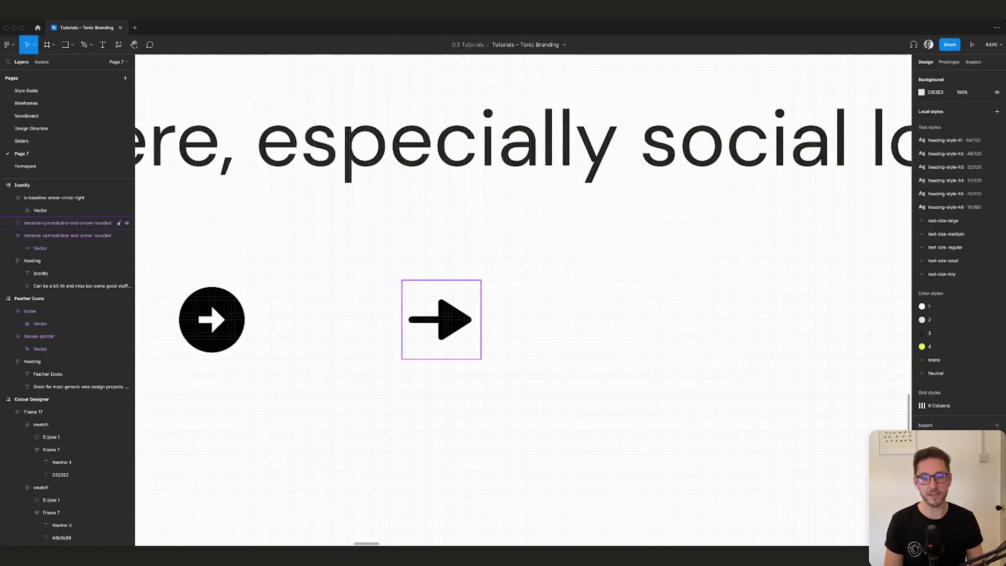
# Step: Stretch the arrow instance downward to test its scaling, and delete the instance
pyautogui.click(452, 320)
pyautogui.moveTo(442, 359); pyautogui.dragTo(442, 484)
pyautogui.press('Delete')
pyautogui.scroll(-5, 439, 328)
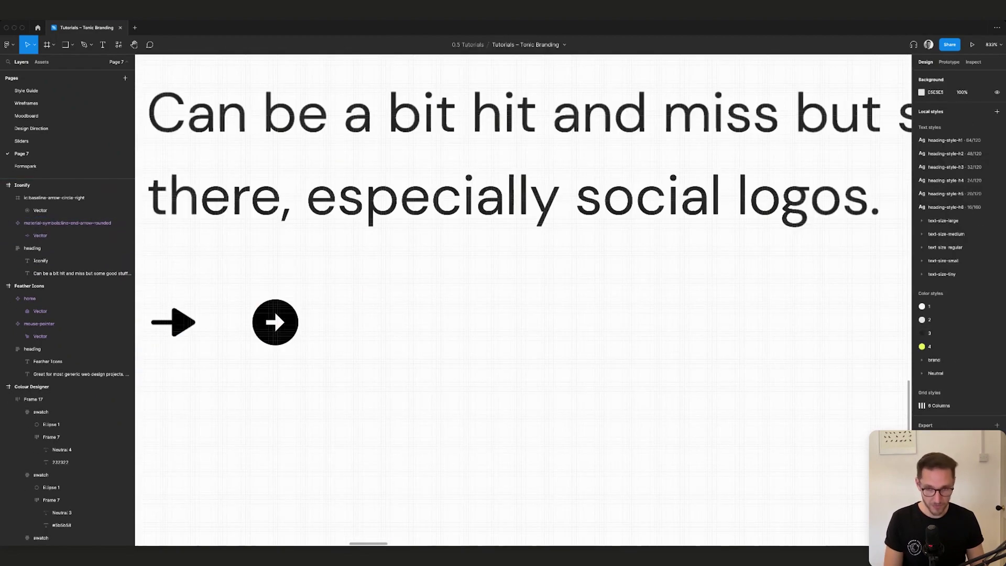
# Step: Reopen the Iconify plugin and search its icons for facebook
pyautogui.scroll(-2, 307, 311)
pyautogui.hscroll(2, 307, 310)
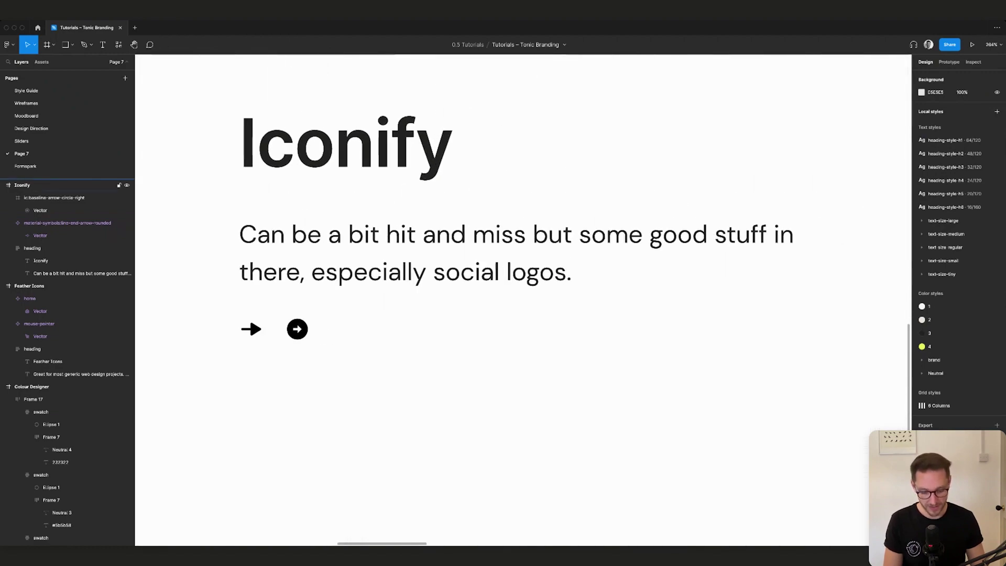
pyautogui.hotkey('ctrl', '/')
pyautogui.press('Return')
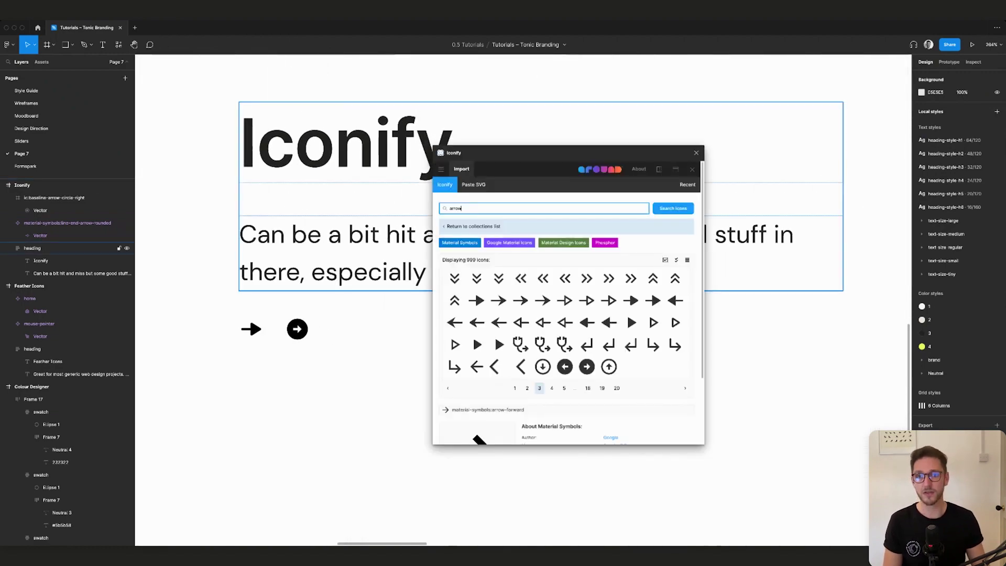
pyautogui.write('facebook')
pyautogui.press('Return')
pyautogui.scroll(-2, 564, 281)
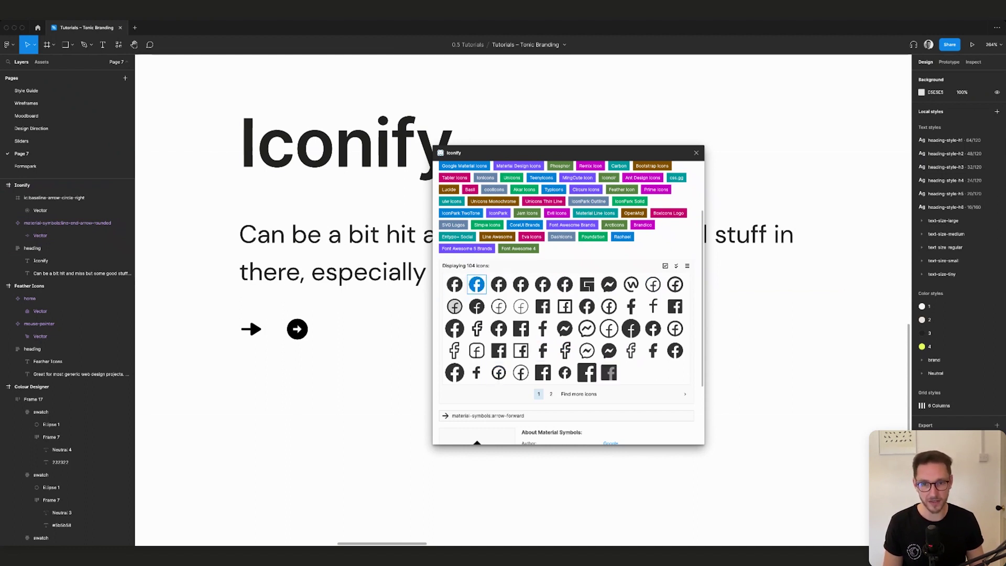
# Step: Import the outline-facebook icon, close Iconify and place the icon beside the circled arrow at X 206, Y 310
pyautogui.moveTo(476, 285); pyautogui.dragTo(342, 402)
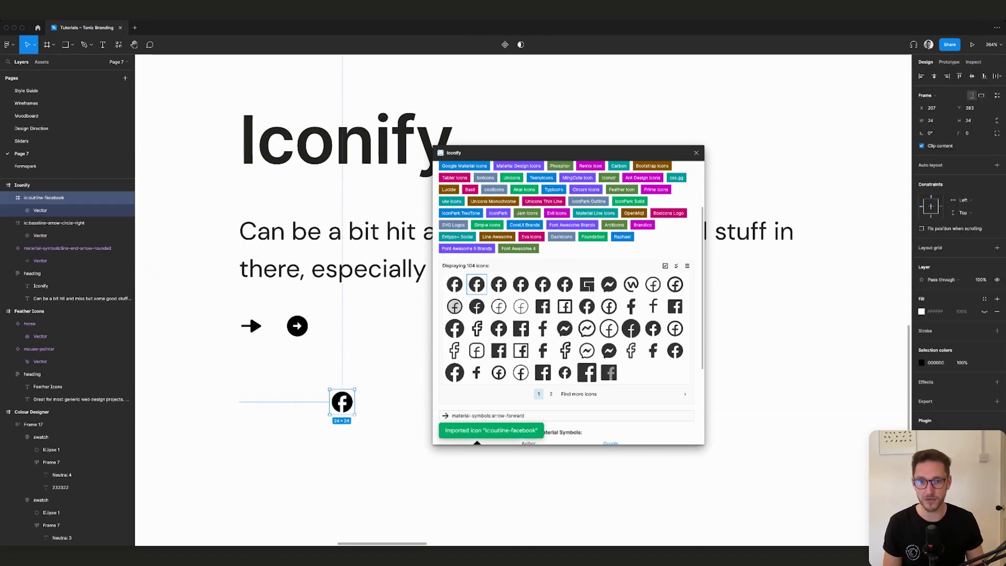
pyautogui.click(696, 153)
pyautogui.click(249, 312)
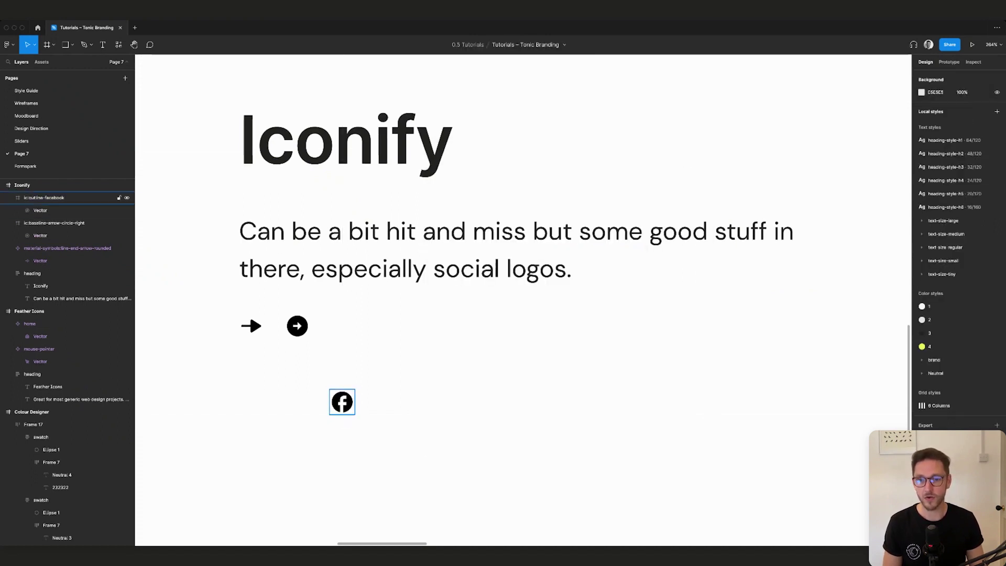
pyautogui.moveTo(342, 402); pyautogui.dragTo(341, 326)
# Step: Find the facebook icon with the Feather Icons plugin, insert it and place it just right of the round Facebook icon
pyautogui.press('super+slash')
pyautogui.write('feather')
pyautogui.press('Return')
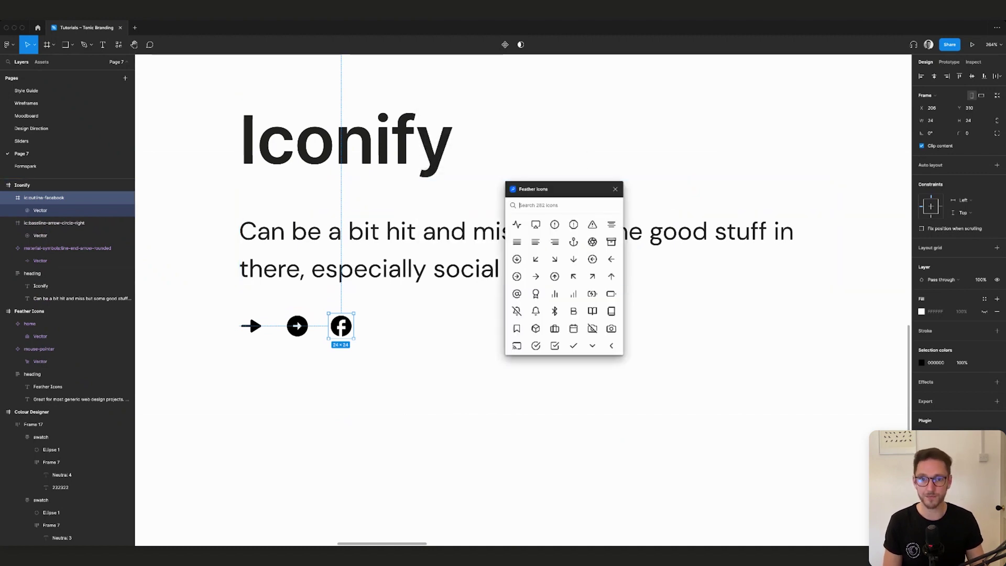
pyautogui.write('faceb')
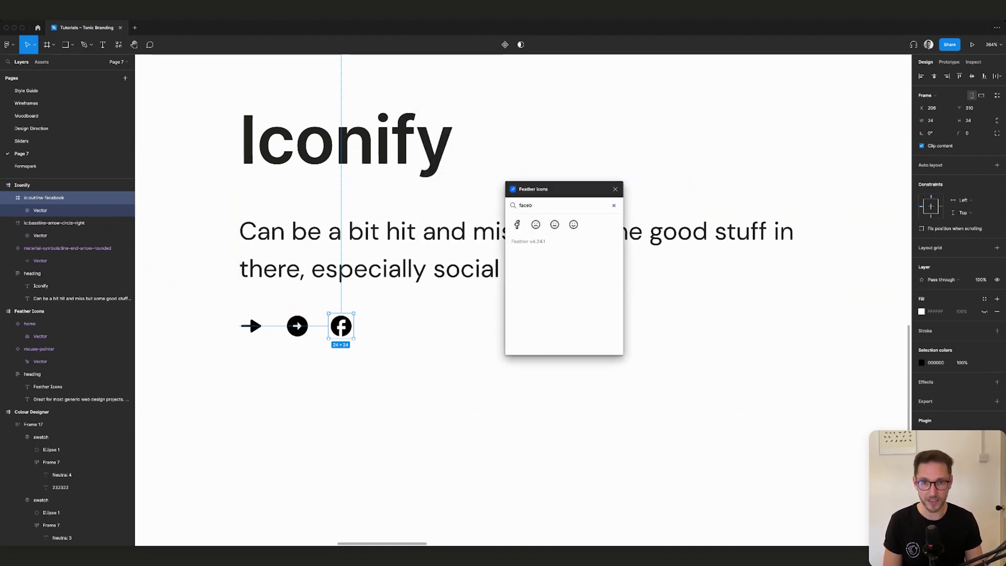
pyautogui.click(517, 224)
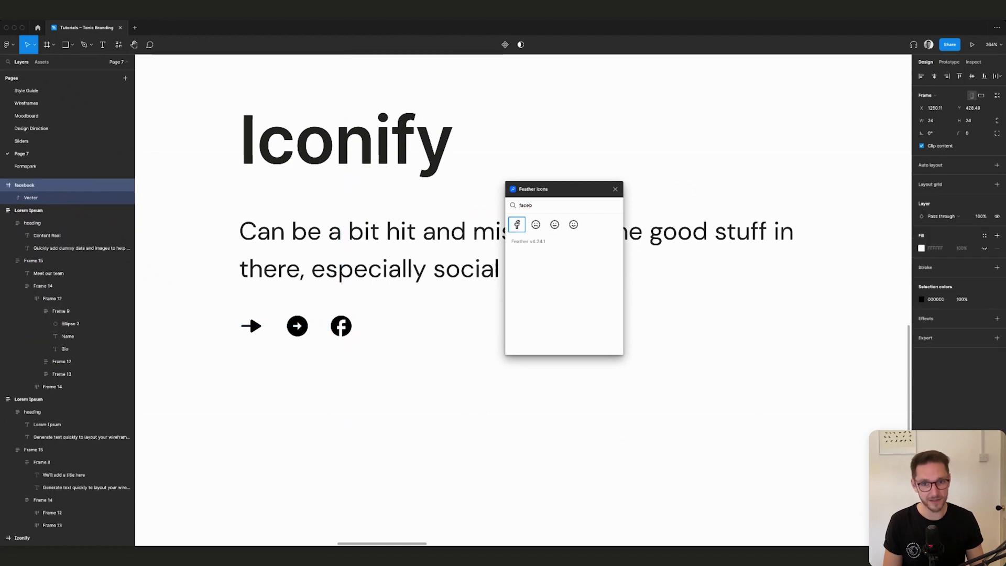
pyautogui.moveTo(551, 189); pyautogui.dragTo(737, 243)
pyautogui.moveTo(535, 315); pyautogui.dragTo(368, 321)
# Step: Compare the Feather facebook icon with the round Iconify version up close, and close the Feather Icons plugin
pyautogui.scroll(10, 362, 318)
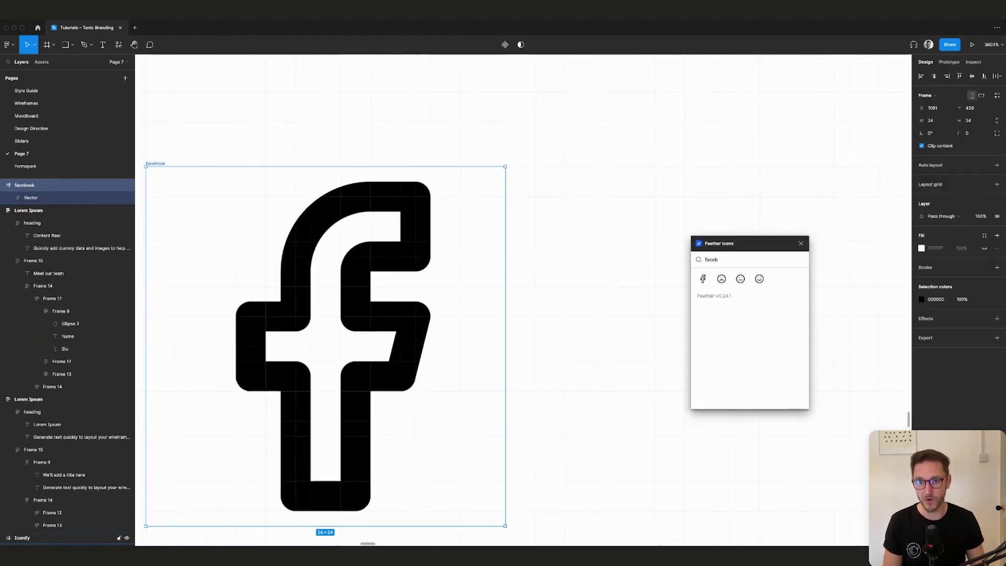
pyautogui.hscroll(8, 367, 319)
pyautogui.hscroll(-9, 367, 319)
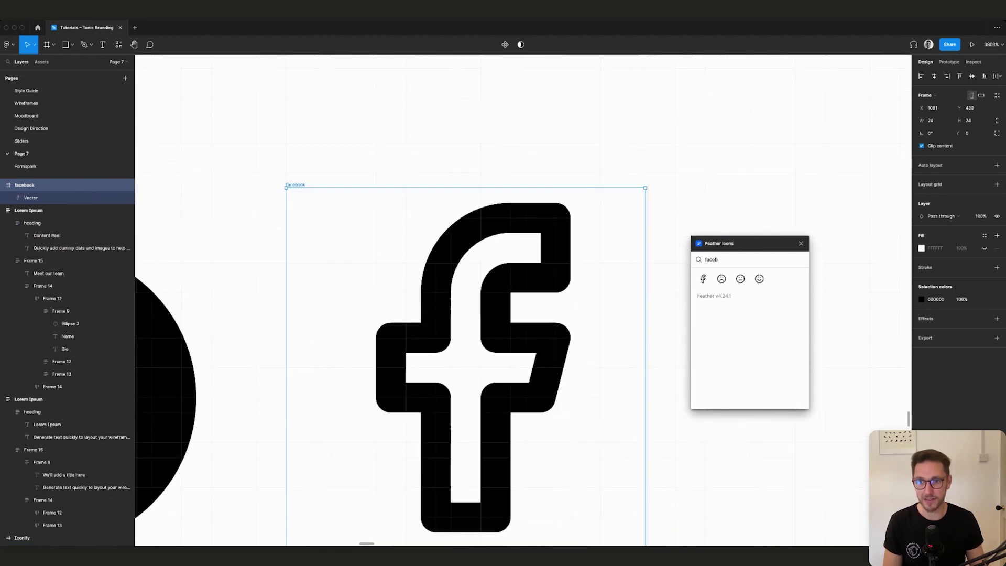
pyautogui.scroll(-2, 367, 320)
pyautogui.hscroll(-3, 366, 319)
pyautogui.scroll(-1, 367, 319)
pyautogui.click(801, 243)
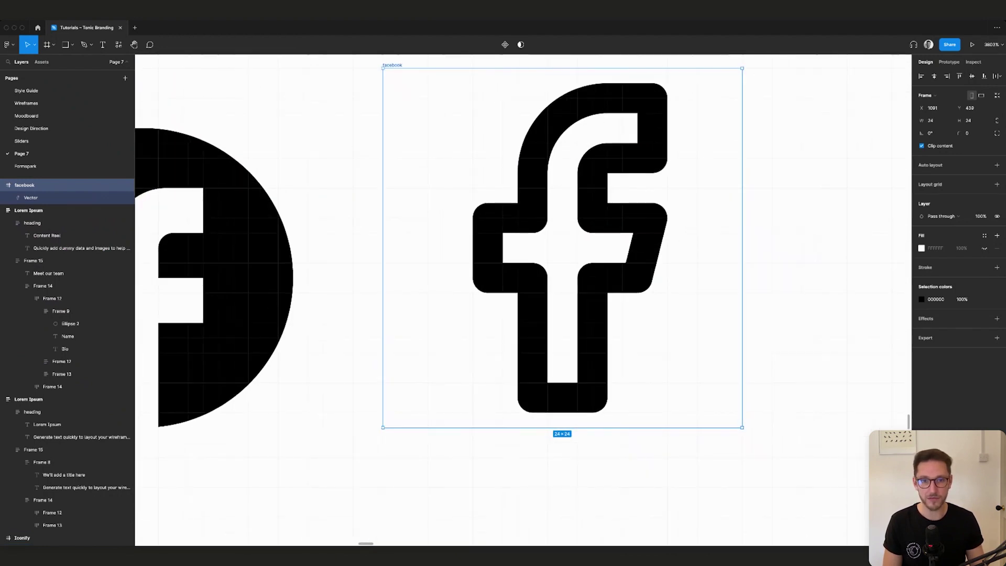
# Step: Delete the outlined Feather facebook icon beside the round Facebook icon
pyautogui.click(790, 262)
pyautogui.scroll(-4, 789, 263)
pyautogui.scroll(-1, 785, 262)
pyautogui.click(702, 256)
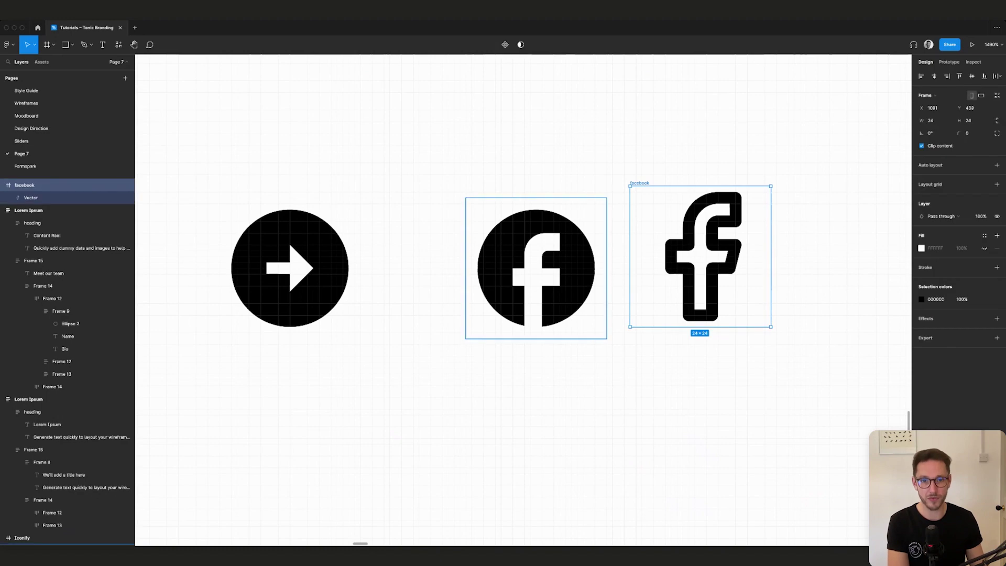
pyautogui.press('Delete')
pyautogui.scroll(-5, 599, 251)
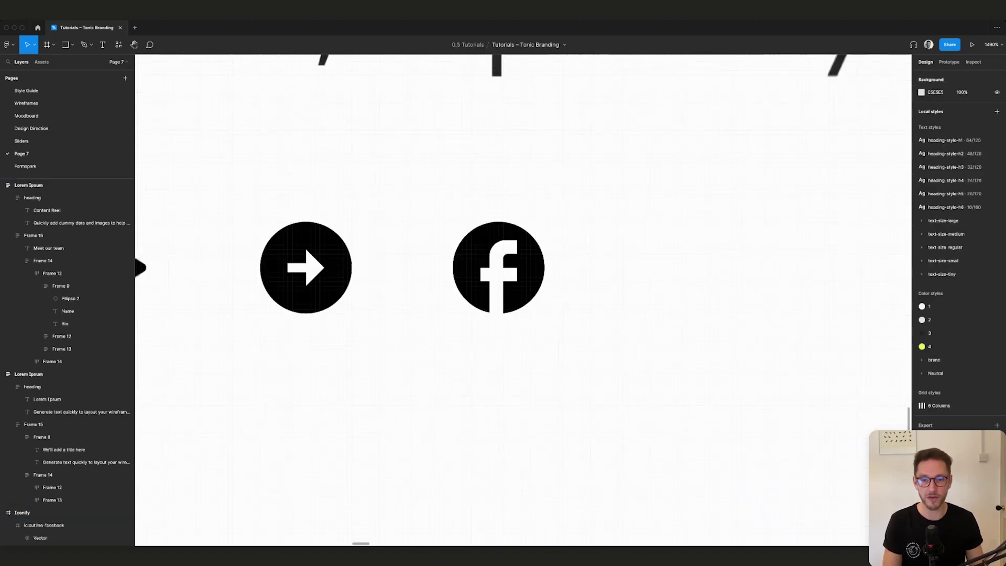
# Step: Delete the round Facebook icon from the icon row in the Iconify frame
pyautogui.hscroll(3, 516, 342)
pyautogui.scroll(2, 516, 342)
pyautogui.scroll(-4, 515, 342)
pyautogui.hscroll(1, 516, 342)
pyautogui.hscroll(2, 523, 300)
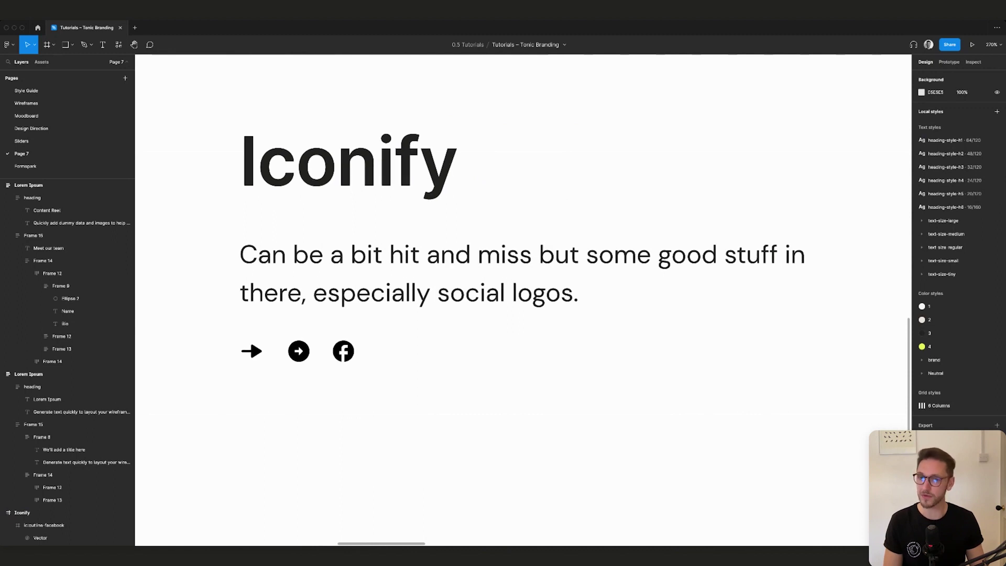
pyautogui.click(343, 351)
pyautogui.press('Delete')
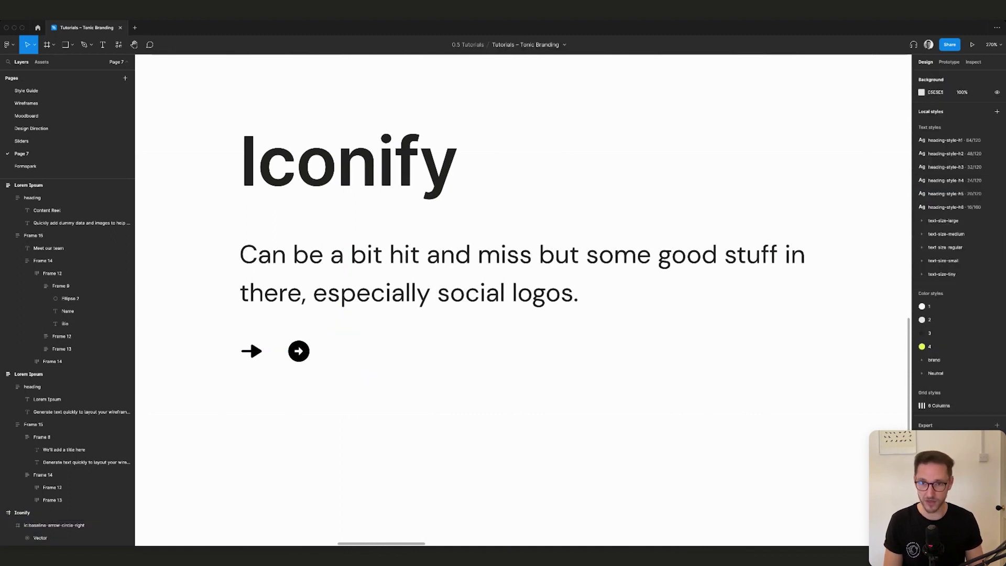
# Step: Launch the Lorem Ipsum plugin and select the large "We'll add a title here" heading in the Lorem Ipsum frame
pyautogui.hscroll(1, 250, 338)
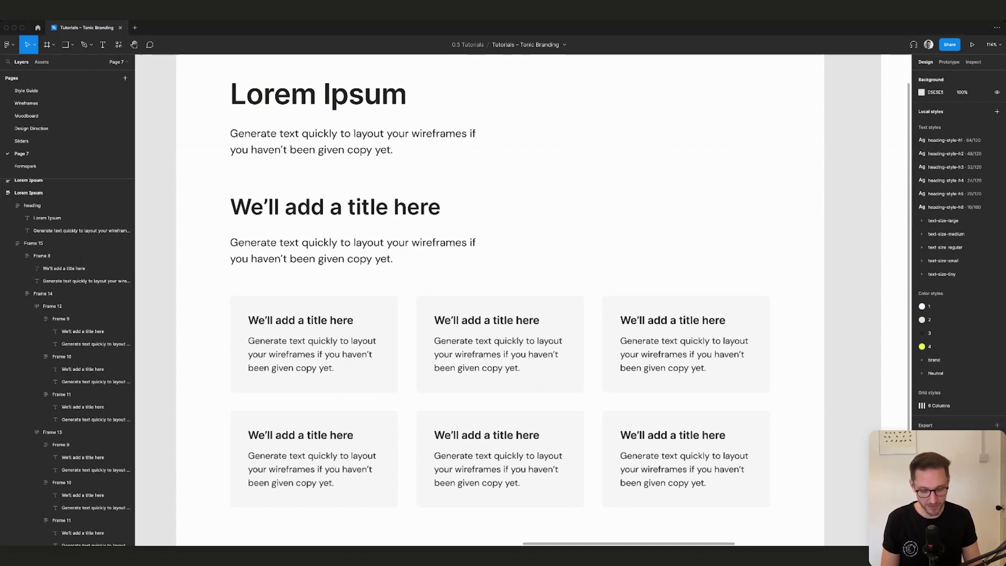
pyautogui.press('super+/')
pyautogui.write('lorem')
pyautogui.press('Return')
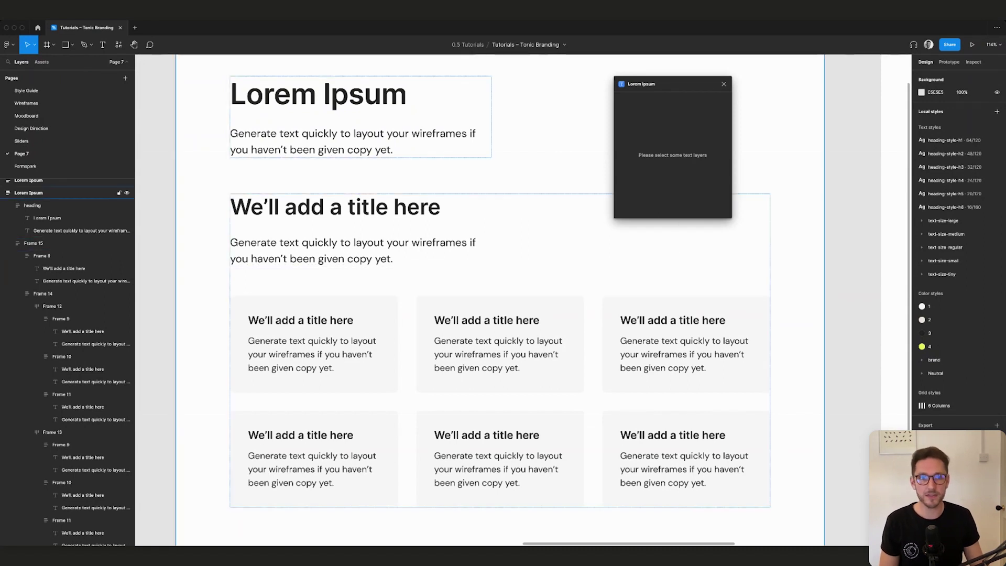
pyautogui.click(336, 207)
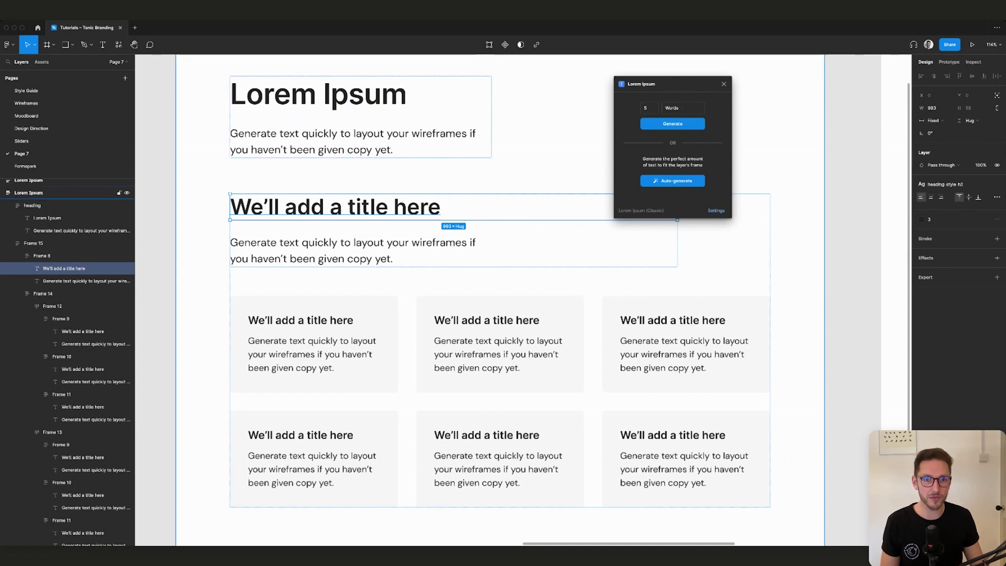
# Step: Set the plugin's amount to 12 words, and auto-generate placeholder text that fits the heading's frame
pyautogui.click(681, 108)
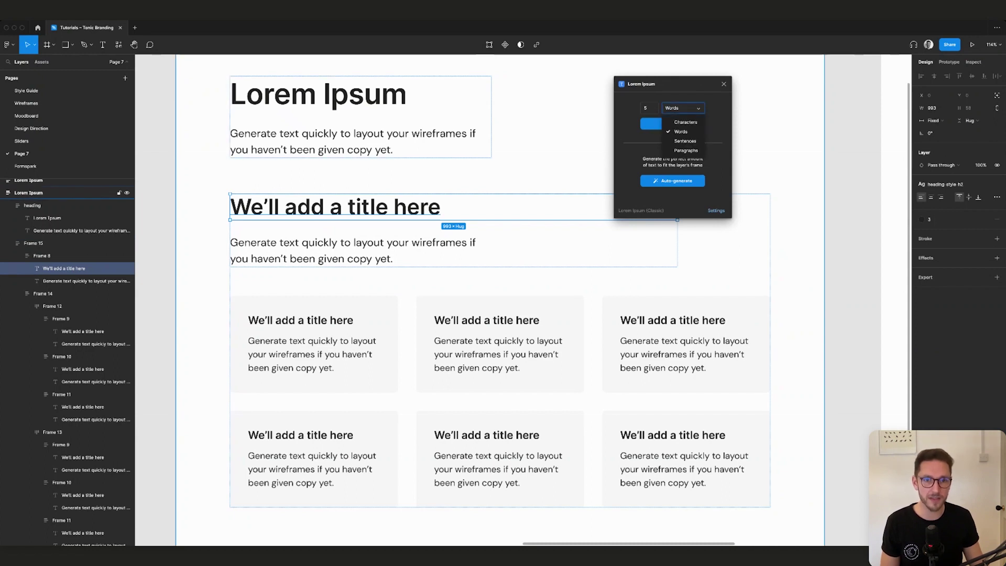
pyautogui.click(714, 157)
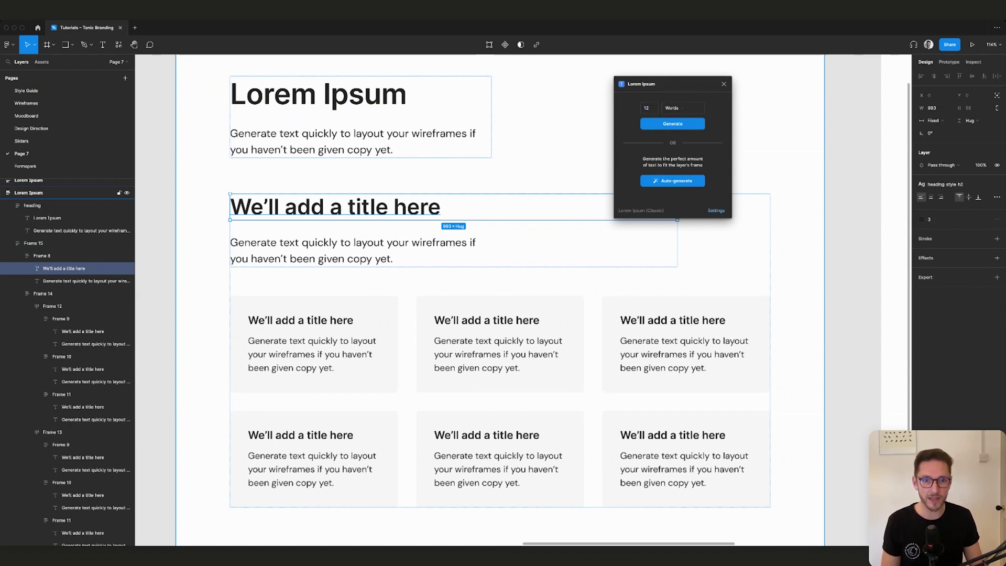
pyautogui.moveTo(671, 160); pyautogui.dragTo(704, 166)
pyautogui.click(707, 167)
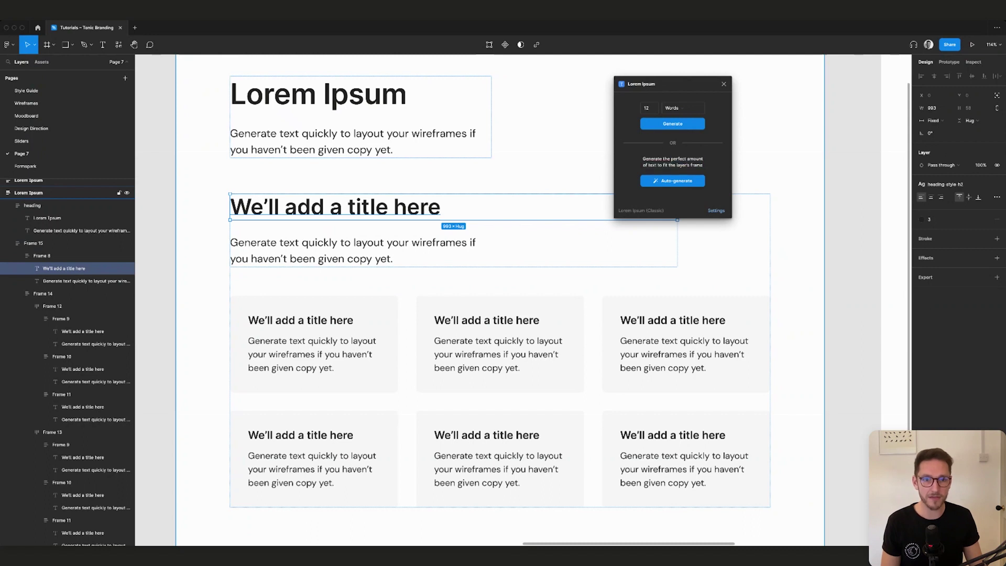
pyautogui.click(672, 181)
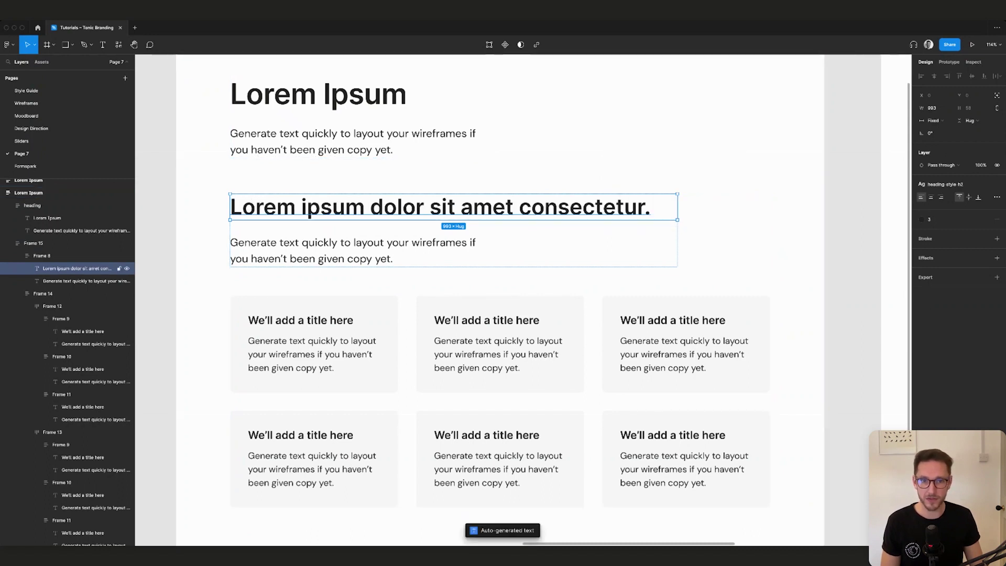
# Step: Generate 4 sentences of Lorem Ipsum plugin text in the paragraph directly below the large placeholder heading
pyautogui.click(394, 251)
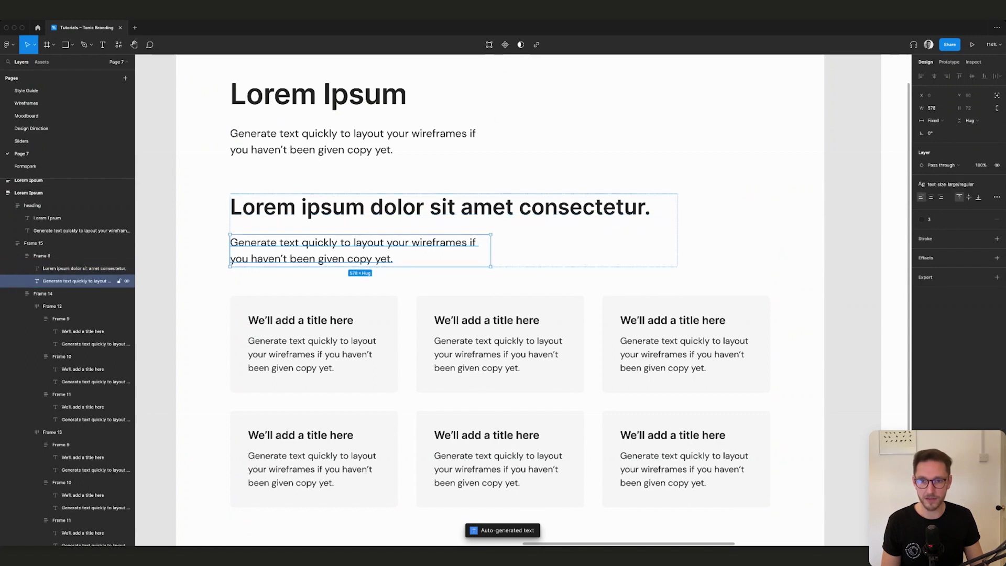
pyautogui.press('super+/')
pyautogui.write(';')
pyautogui.press('BackSpace')
pyautogui.write('lorem')
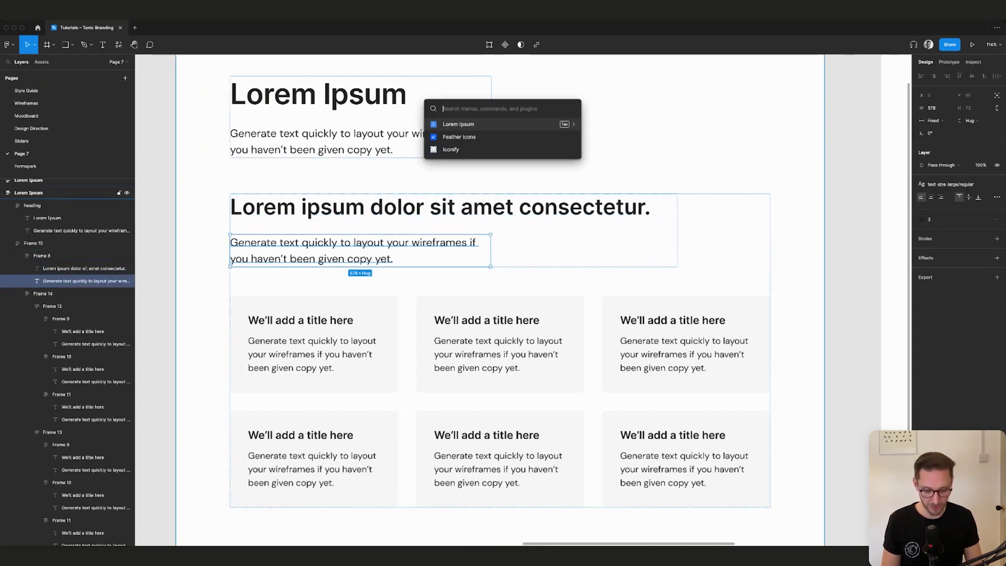
pyautogui.press('Return')
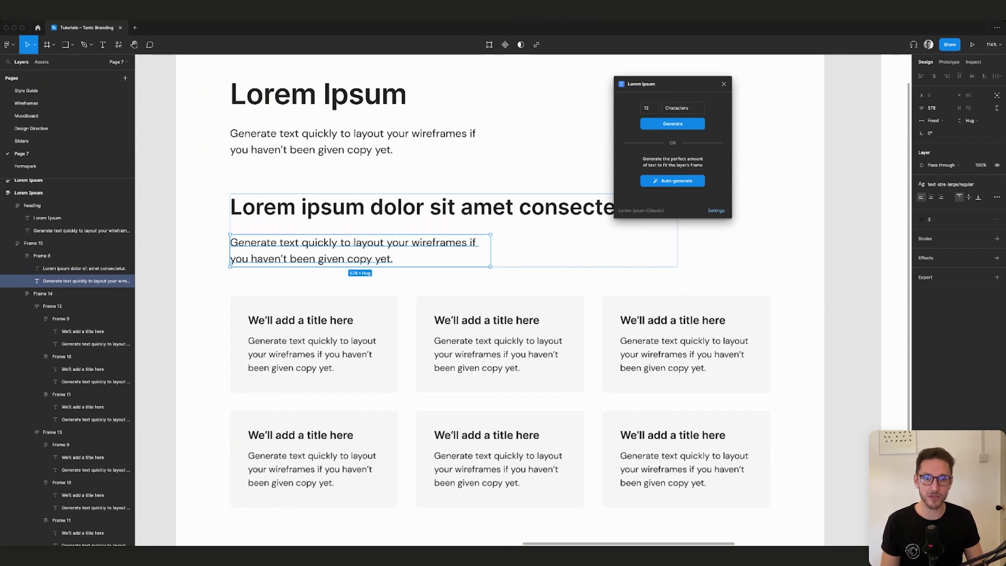
pyautogui.click(683, 108)
pyautogui.click(682, 140)
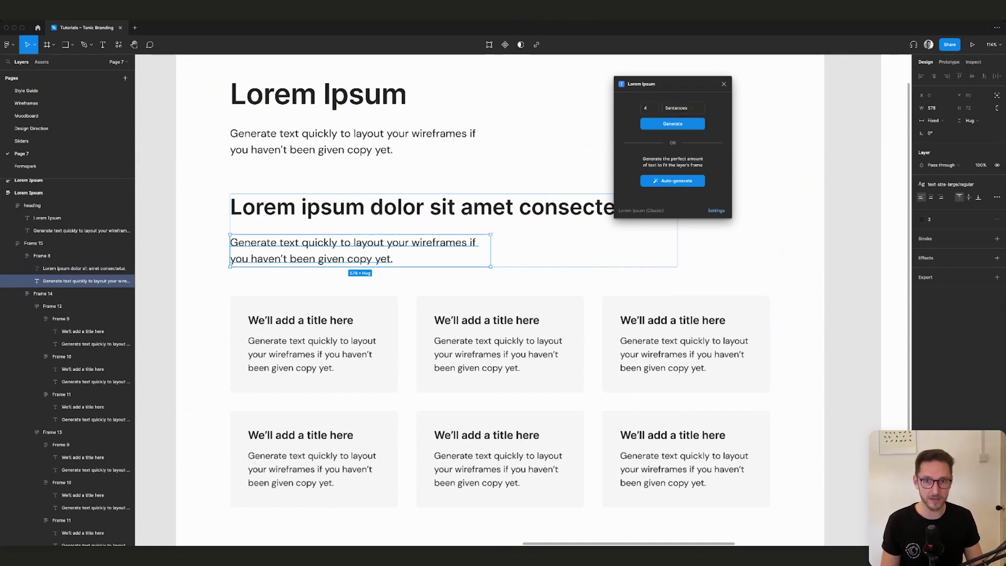
pyautogui.click(672, 124)
pyautogui.click(796, 253)
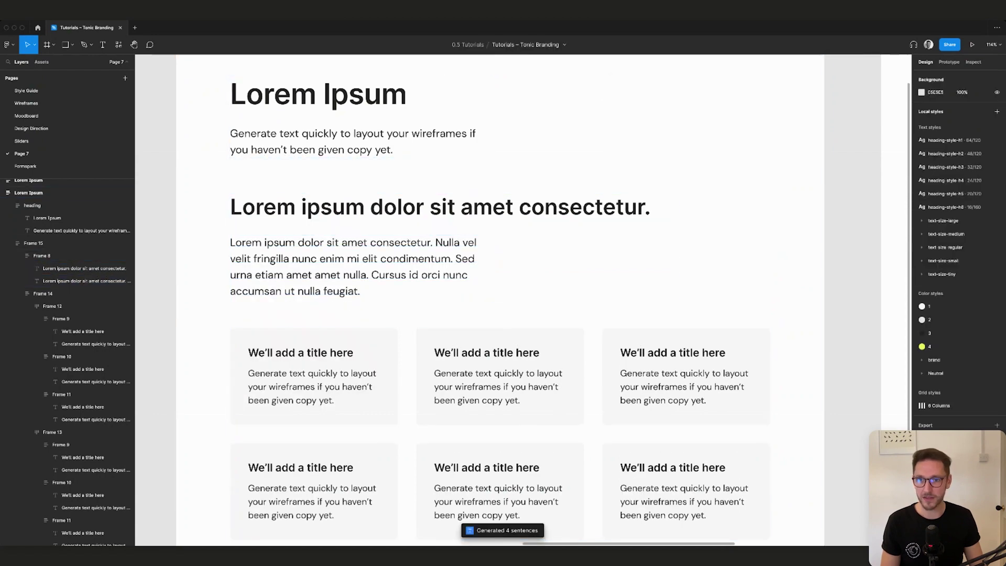
# Step: Review the generated heading and paragraph together with the six cards below them in the Lorem Ipsum frame
pyautogui.scroll(3, 524, 300)
pyautogui.scroll(-3, 523, 300)
pyautogui.scroll(-1, 524, 301)
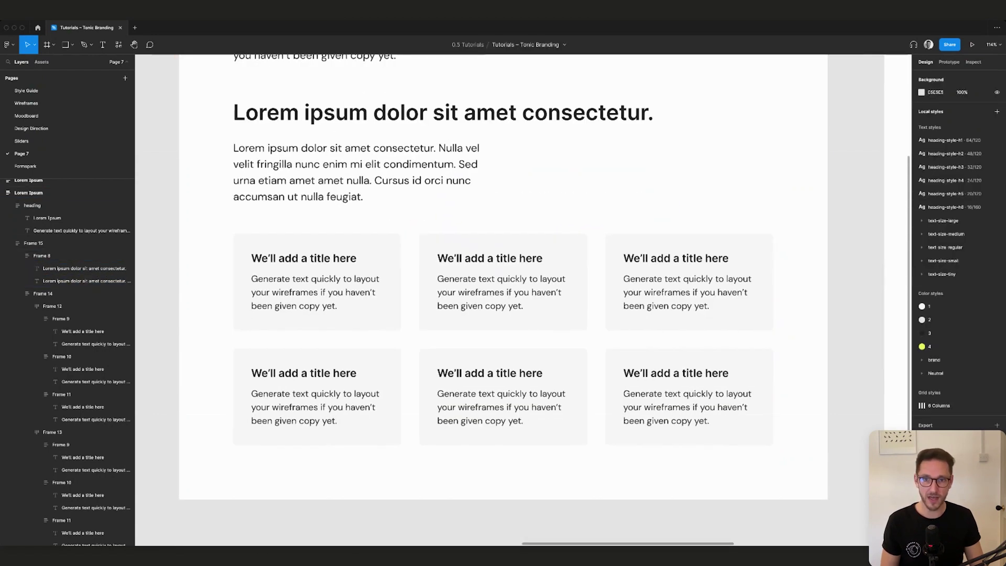
pyautogui.scroll(3, 503, 301)
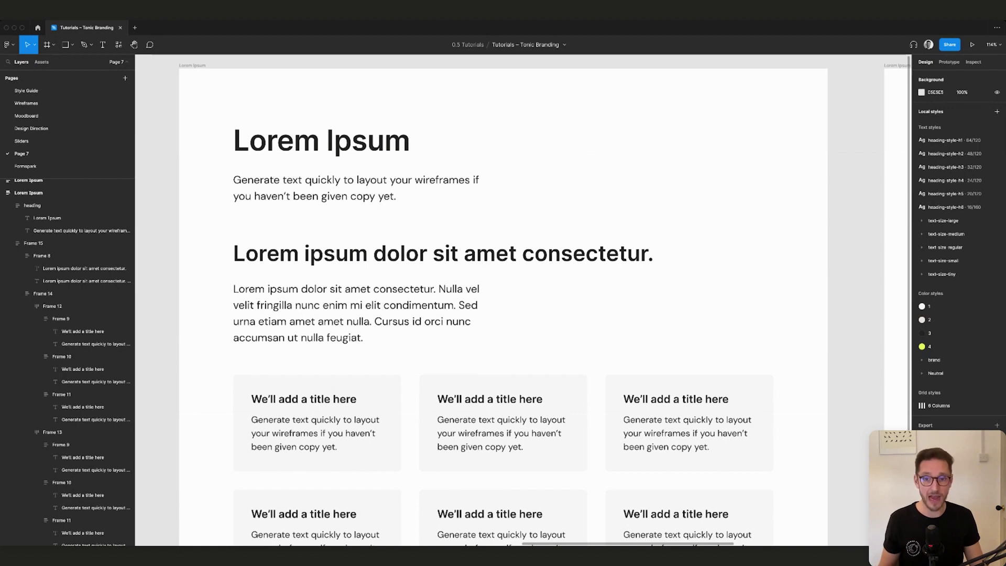
pyautogui.scroll(-5, 502, 300)
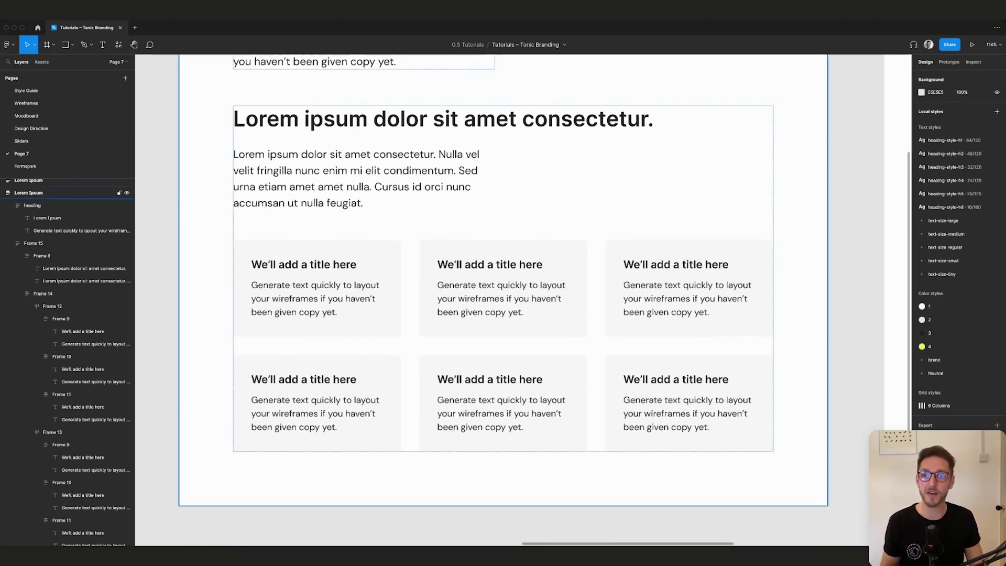
pyautogui.keyDown('super'); pyautogui.click(357, 180); pyautogui.keyUp('super')
pyautogui.keyDown('super'); pyautogui.click(398, 120); pyautogui.keyUp('super')
pyautogui.keyDown('super'); pyautogui.click(356, 180); pyautogui.keyUp('super')
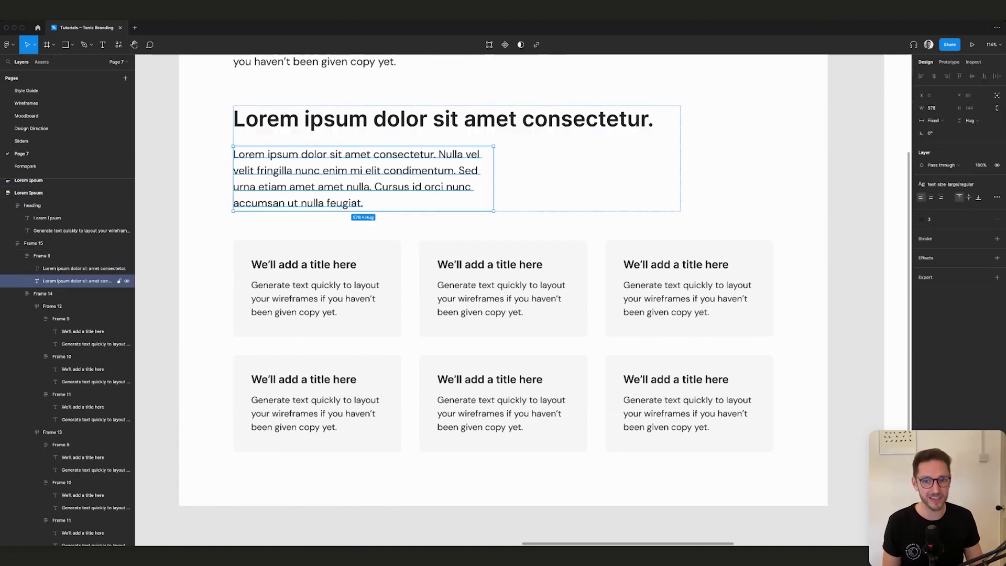
pyautogui.scroll(1, 524, 286)
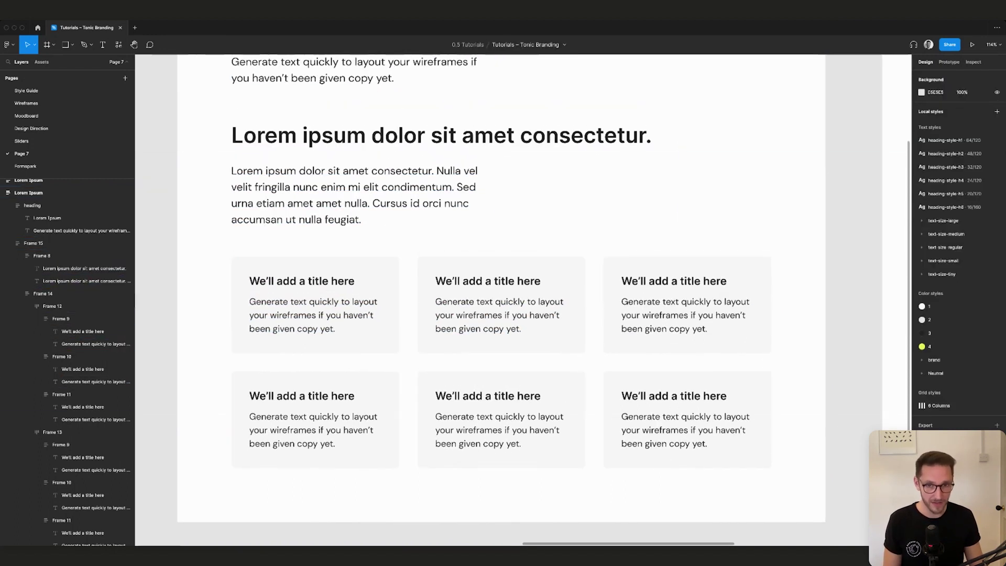
pyautogui.scroll(2, 524, 286)
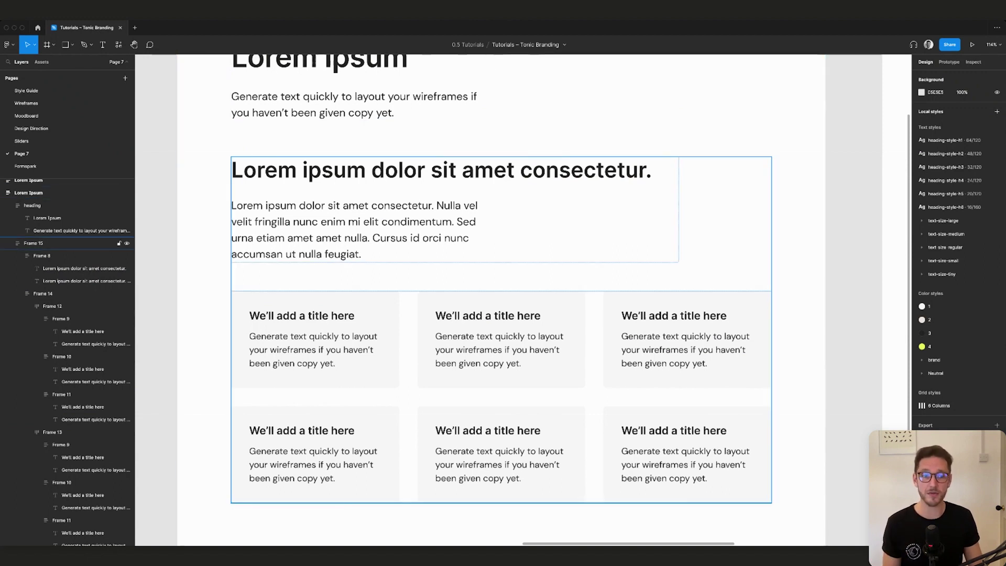
# Step: Auto-generate frame-fitting placeholder text for the titles of all six cards at once with the Lorem Ipsum plugin
pyautogui.press('super+slash')
pyautogui.write('lorem')
pyautogui.press('Return')
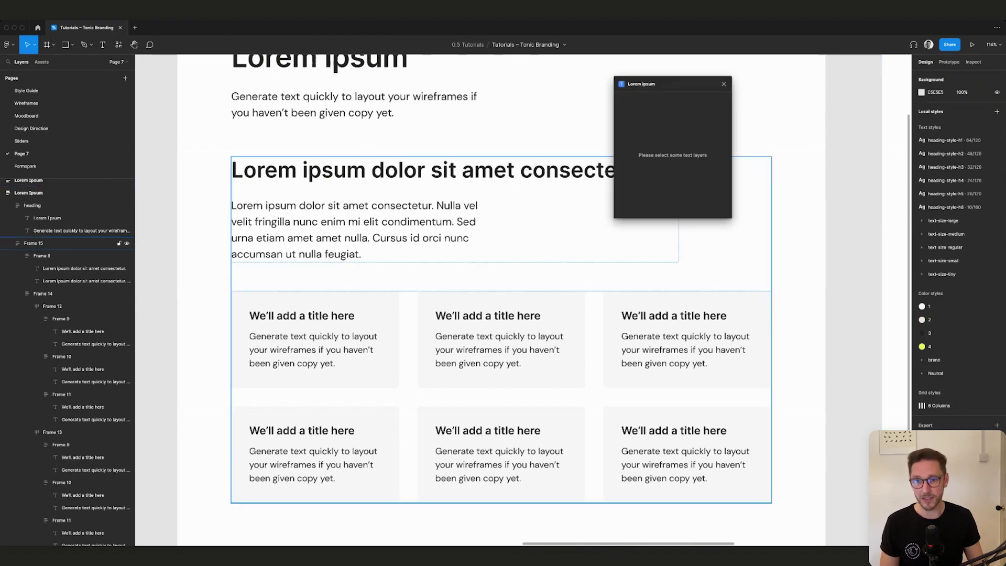
pyautogui.keyDown('super'); pyautogui.click(302, 316); pyautogui.keyUp('super')
pyautogui.keyDown('super'); pyautogui.click(488, 316); pyautogui.keyUp('super')
pyautogui.keyDown('shift'); pyautogui.keyDown('super'); pyautogui.click(674, 316); pyautogui.keyUp('super'); pyautogui.keyUp('shift')
pyautogui.keyDown('shift'); pyautogui.click(84, 533); pyautogui.keyUp('shift')
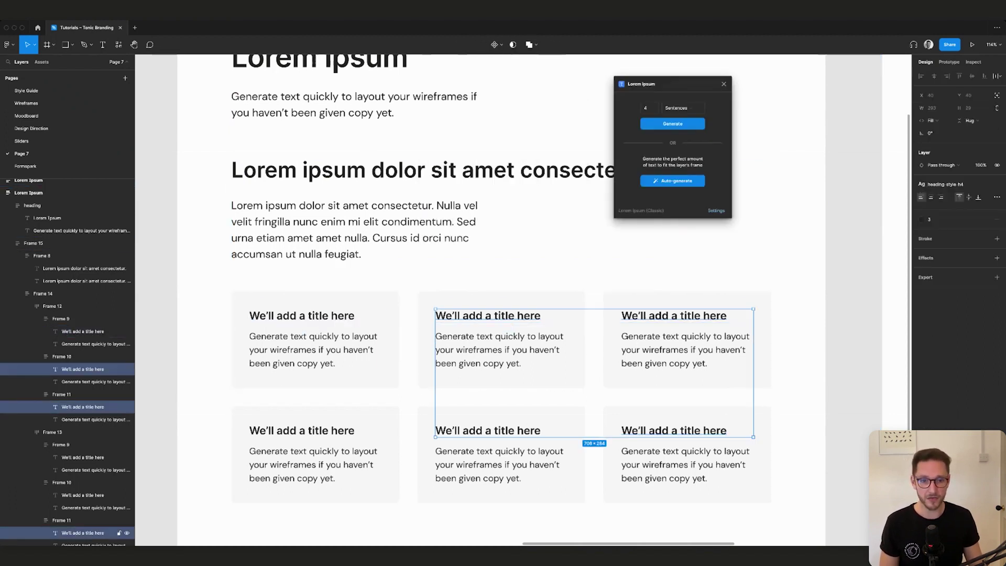
pyautogui.keyDown('shift'); pyautogui.click(89, 495); pyautogui.keyUp('shift')
pyautogui.keyDown('shift'); pyautogui.click(83, 457); pyautogui.keyUp('shift')
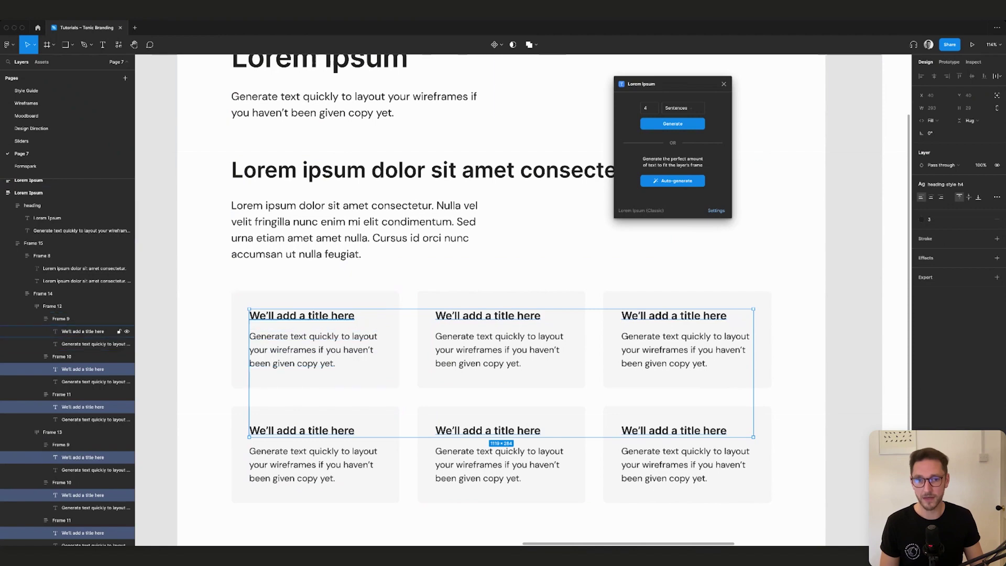
pyautogui.keyDown('shift'); pyautogui.click(82, 331); pyautogui.keyUp('shift')
pyautogui.click(672, 181)
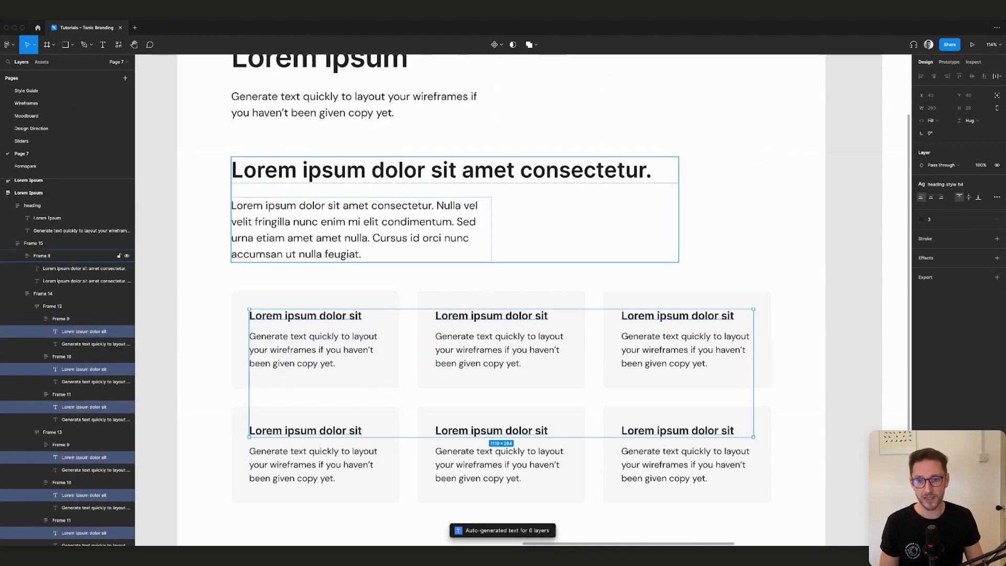
pyautogui.press('Escape')
# Step: Auto-generate placeholder text again for only the upper-row middle card's title with the Lorem Ipsum plugin
pyautogui.scroll(10, 700, 324)
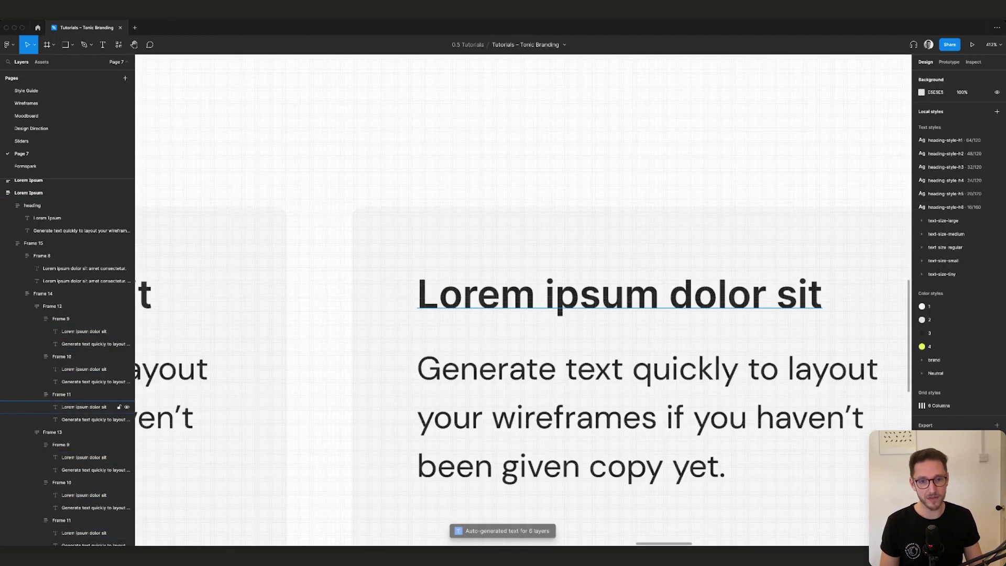
pyautogui.keyDown('super'); pyautogui.click(608, 304); pyautogui.keyUp('super')
pyautogui.scroll(-10, 574, 304)
pyautogui.scroll(-2, 574, 307)
pyautogui.scroll(8, 354, 306)
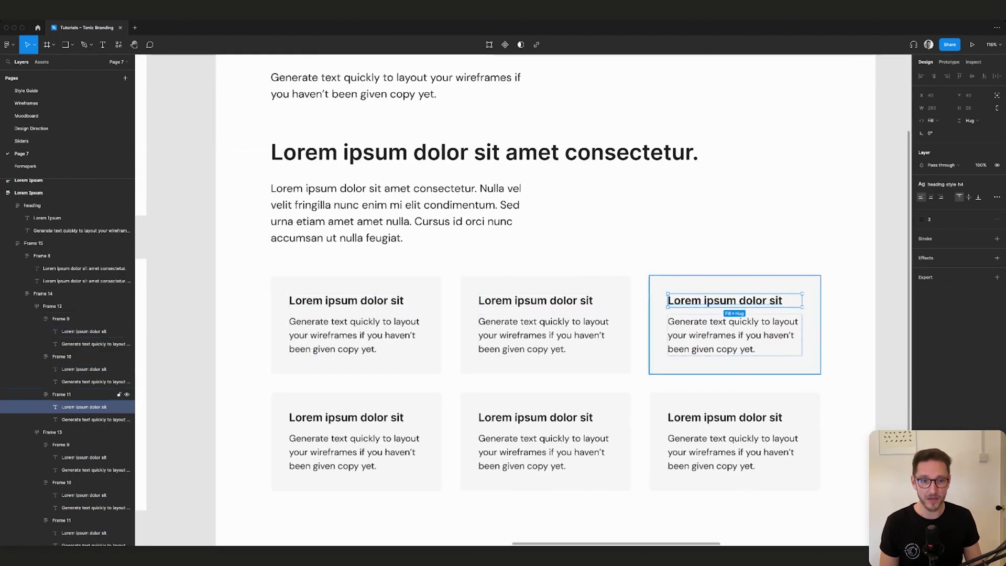
pyautogui.keyDown('super'); pyautogui.click(561, 302); pyautogui.keyUp('super')
pyautogui.press('super+/')
pyautogui.write('lor')
pyautogui.press('Return')
pyautogui.click(673, 180)
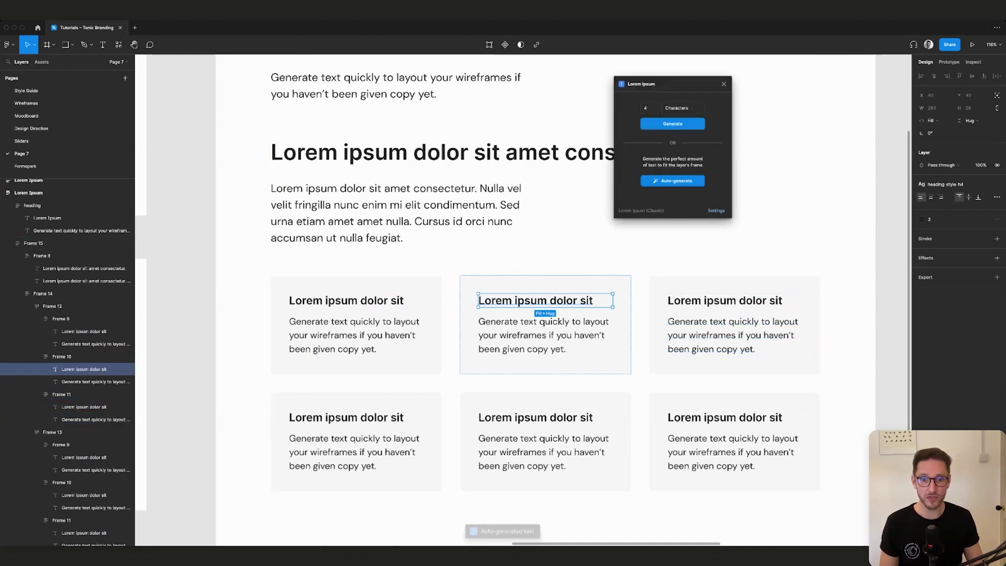
# Step: Try to regenerate the upper-row middle card's title with the Lorem Ipsum plugin's unit set to Words
pyautogui.press('super+slash')
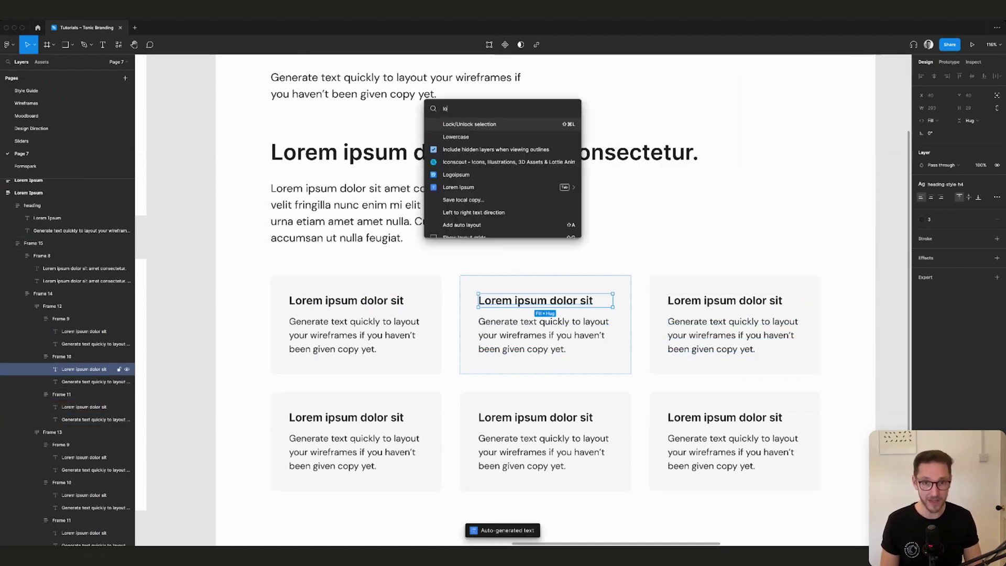
pyautogui.press('Return')
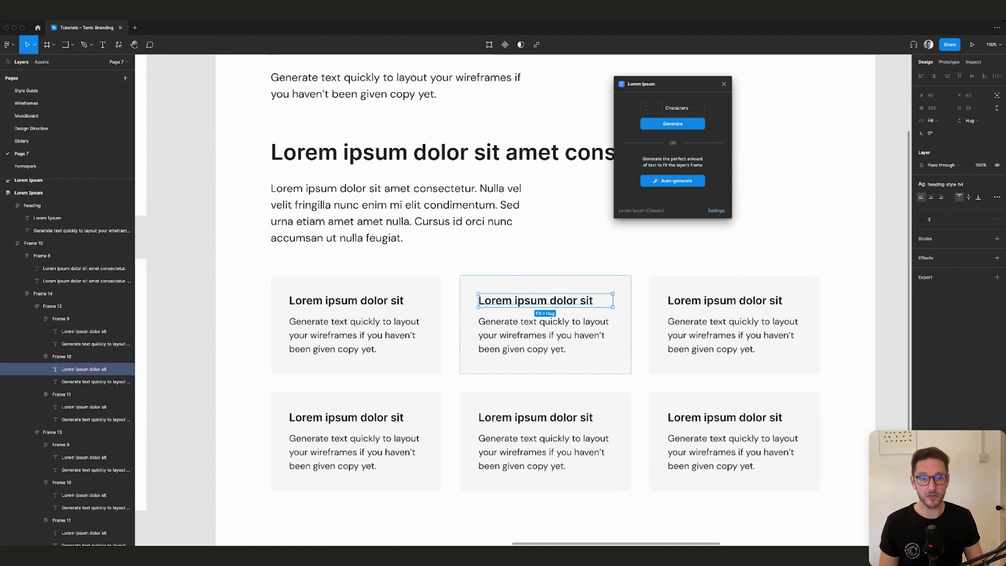
pyautogui.click(683, 108)
pyautogui.click(683, 131)
pyautogui.click(672, 181)
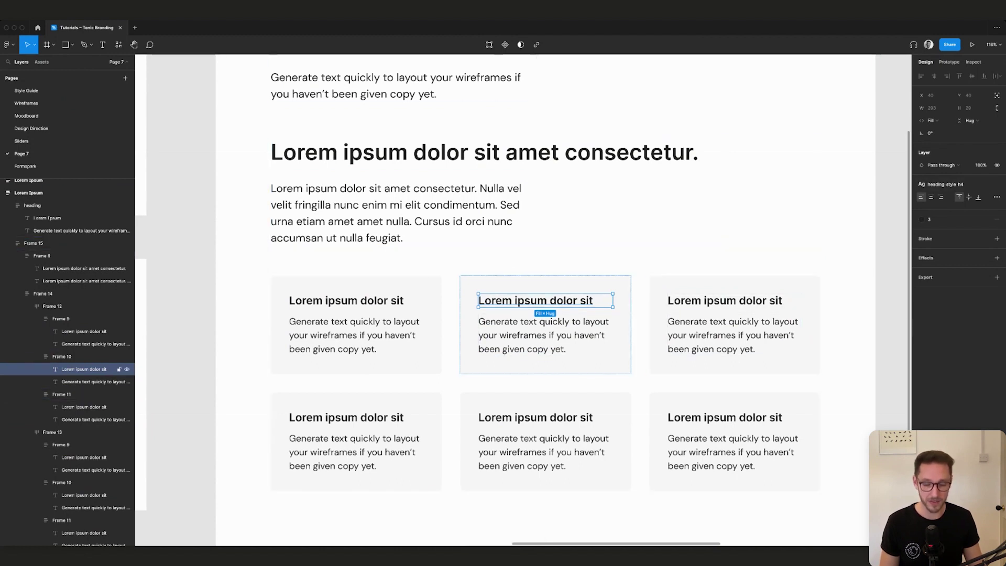
# Step: Generate 6 words of placeholder text for the upper-row middle card's title with the Lorem Ipsum plugin
pyautogui.press('super+/')
pyautogui.write('lorem')
pyautogui.press('Return')
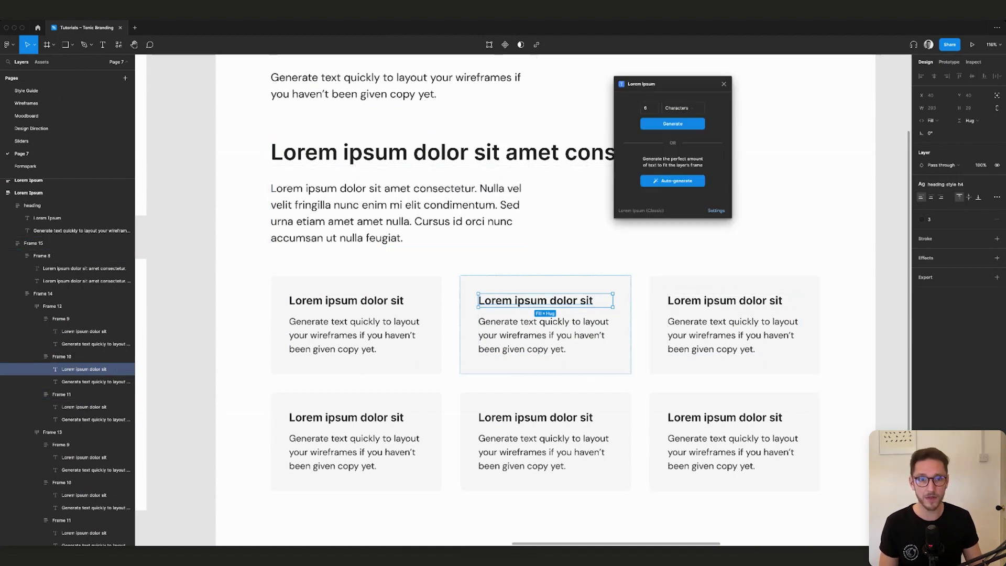
pyautogui.click(683, 108)
pyautogui.click(683, 131)
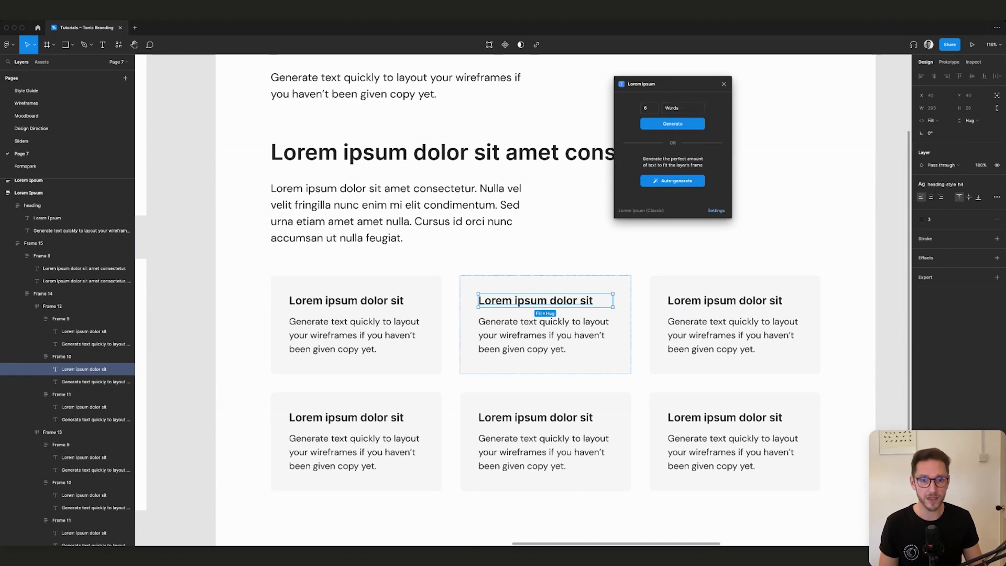
pyautogui.click(673, 181)
# Step: Select the description paragraphs of all six cards and launch the Lorem Ipsum plugin
pyautogui.scroll(-2, 309, 281)
pyautogui.hscroll(1, 309, 281)
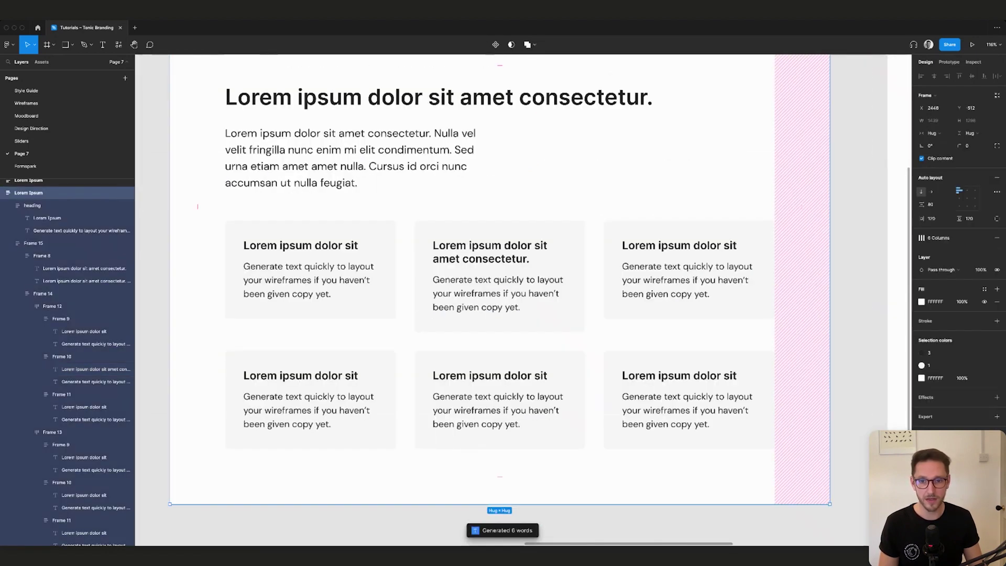
pyautogui.click(309, 281)
pyautogui.keyDown('shift'); pyautogui.click(497, 294); pyautogui.keyUp('shift')
pyautogui.keyDown('shift'); pyautogui.click(686, 280); pyautogui.keyUp('shift')
pyautogui.keyDown('shift'); pyautogui.click(686, 411); pyautogui.keyUp('shift')
pyautogui.keyDown('shift'); pyautogui.click(498, 410); pyautogui.keyUp('shift')
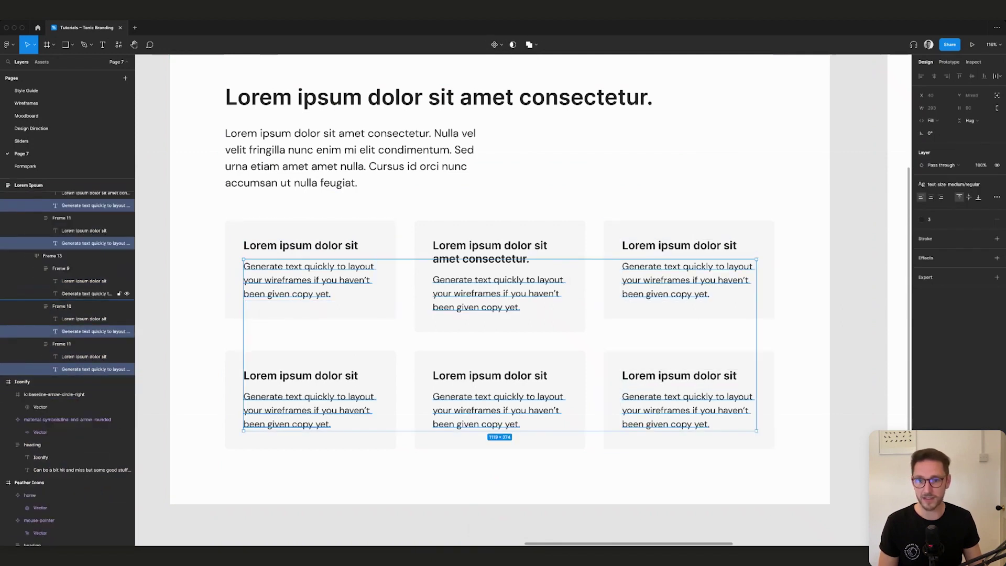
pyautogui.keyDown('shift'); pyautogui.click(309, 410); pyautogui.keyUp('shift')
pyautogui.press('super+/')
pyautogui.write('lorem')
pyautogui.press('Return')
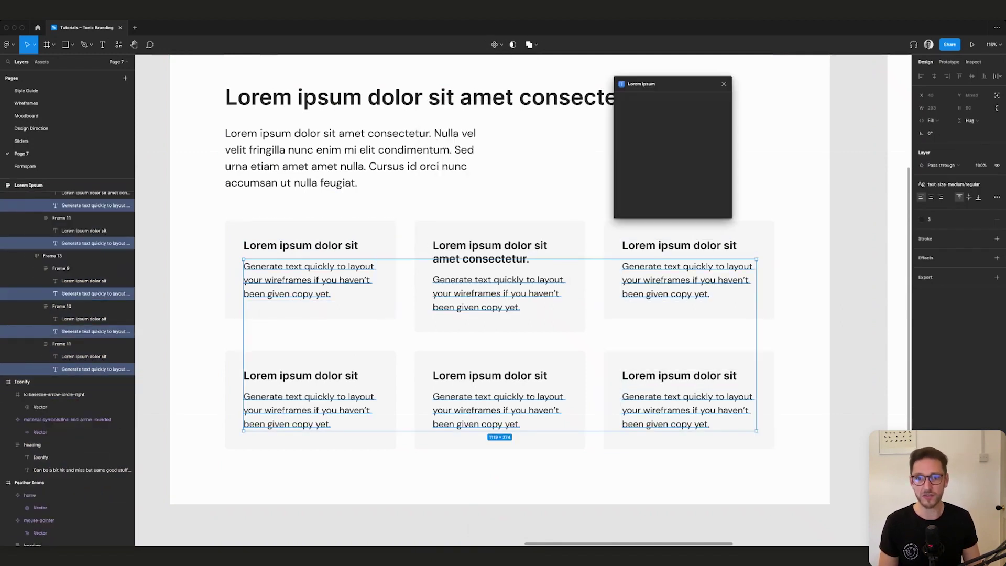
# Step: Generate 4 sentences of placeholder text for each of the six card descriptions, and clear the selection
pyautogui.click(682, 107)
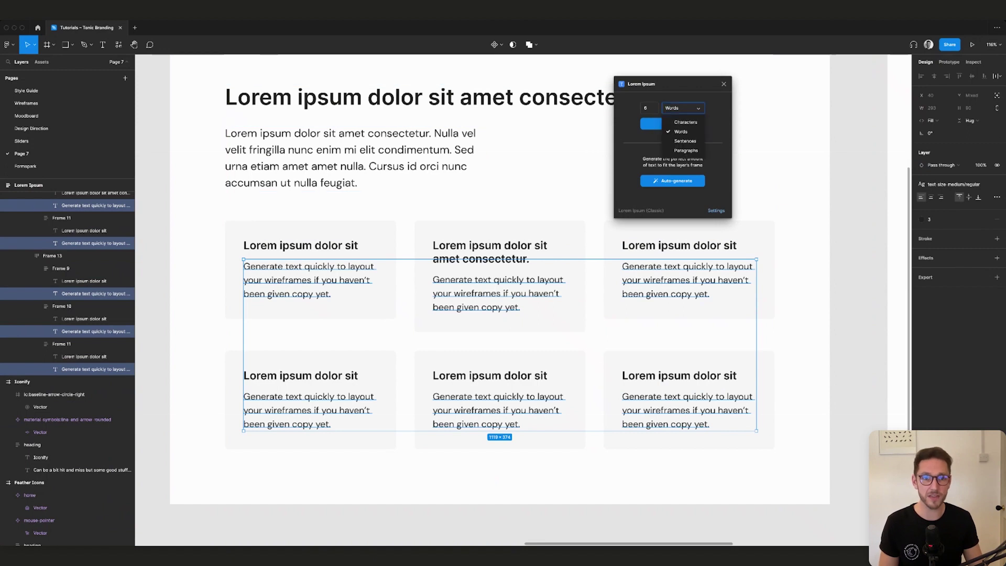
pyautogui.click(676, 137)
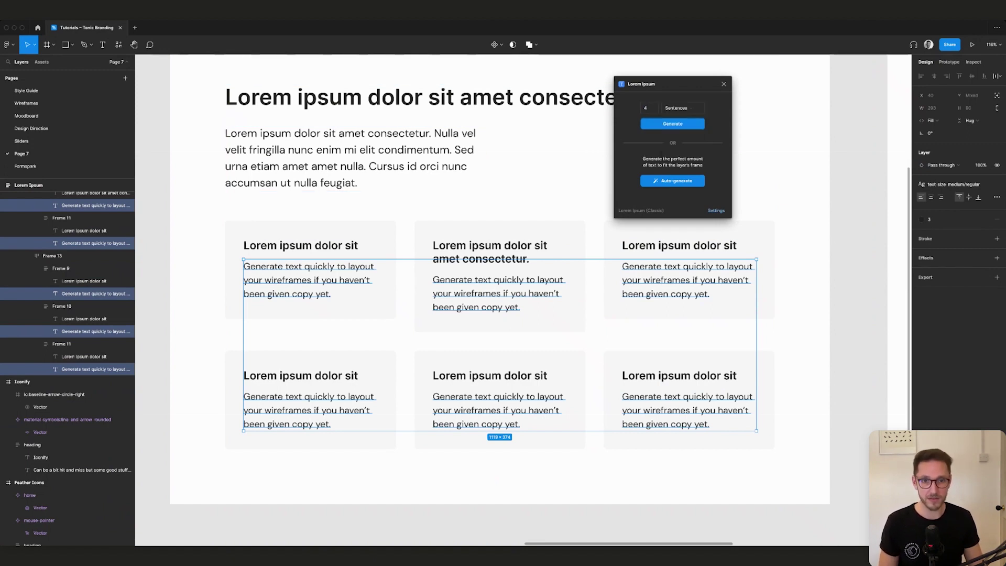
pyautogui.click(672, 124)
pyautogui.click(857, 183)
# Step: Set the vertical resizing of the upper-row middle card to Fill so it matches its row's height
pyautogui.scroll(-5, 736, 221)
pyautogui.scroll(3, 713, 216)
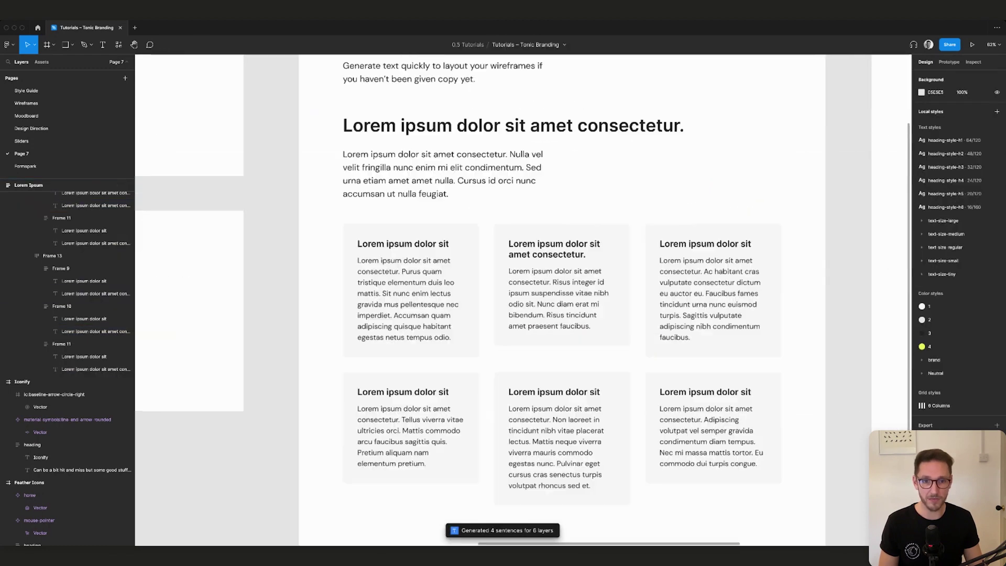
pyautogui.hscroll(1, 702, 215)
pyautogui.scroll(-1, 702, 215)
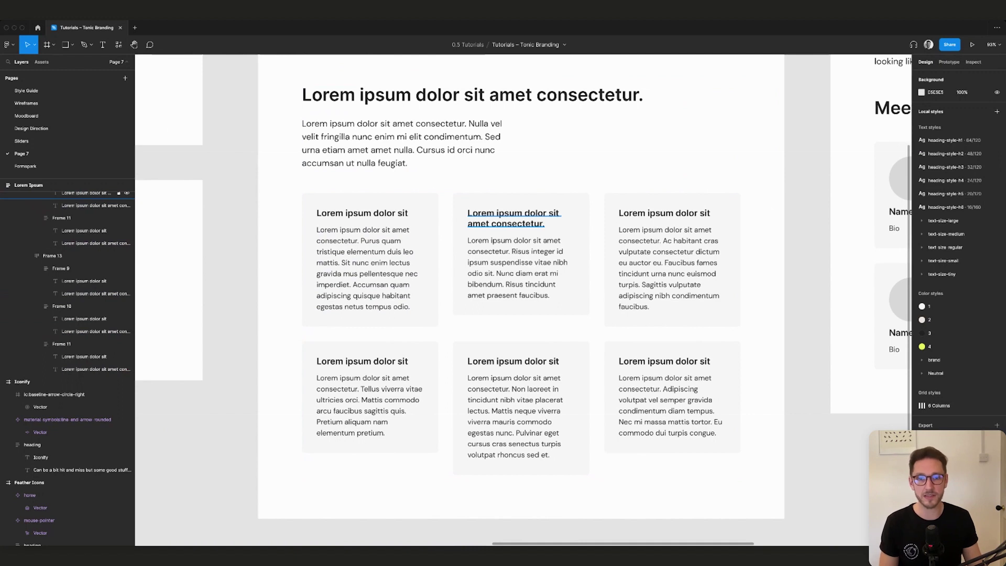
pyautogui.keyDown('super'); pyautogui.click(514, 218); pyautogui.keyUp('super')
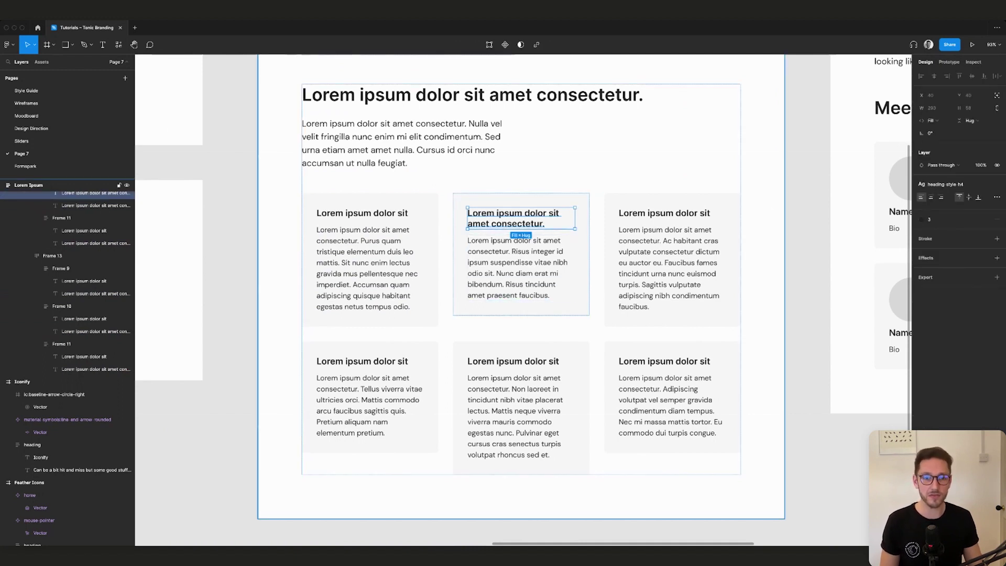
pyautogui.press('Escape')
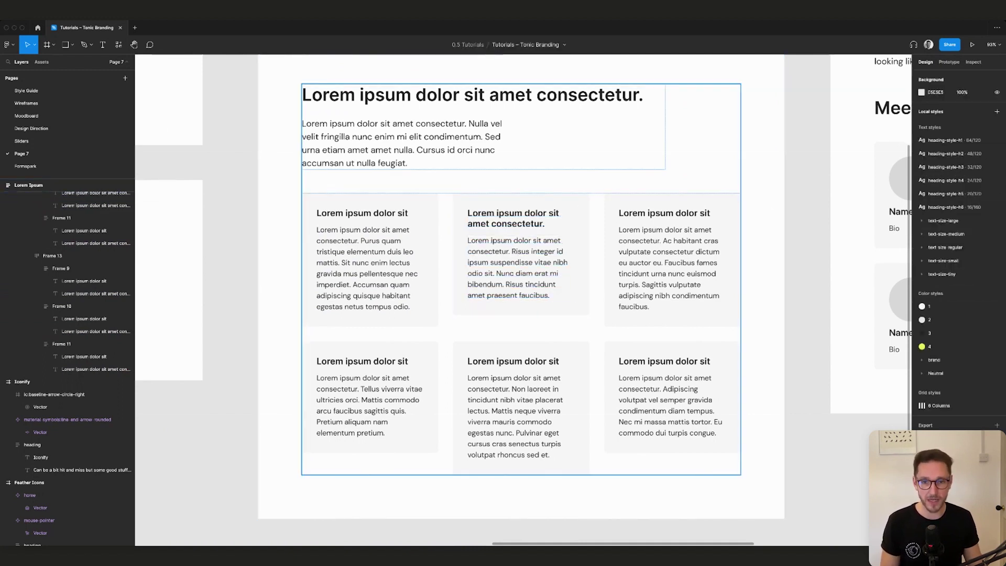
pyautogui.doubleClick(519, 288)
pyautogui.click(519, 372)
pyautogui.click(519, 293)
pyautogui.doubleClick(520, 294)
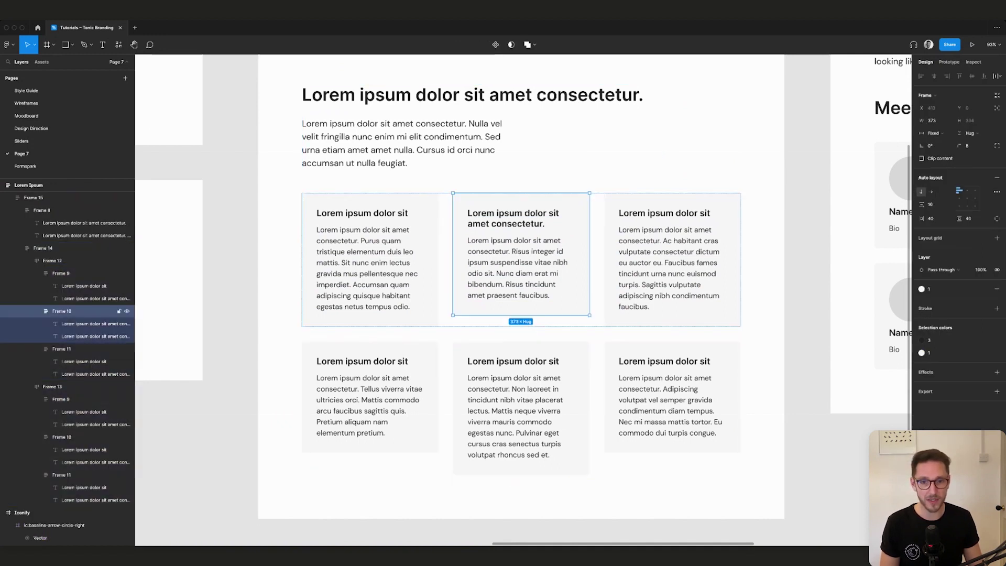
pyautogui.click(971, 133)
pyautogui.click(967, 142)
# Step: Set the vertical resizing of the first and third cards in the lower row to Fill
pyautogui.doubleClick(370, 401)
pyautogui.keyDown('shift'); pyautogui.click(78, 475); pyautogui.keyUp('shift')
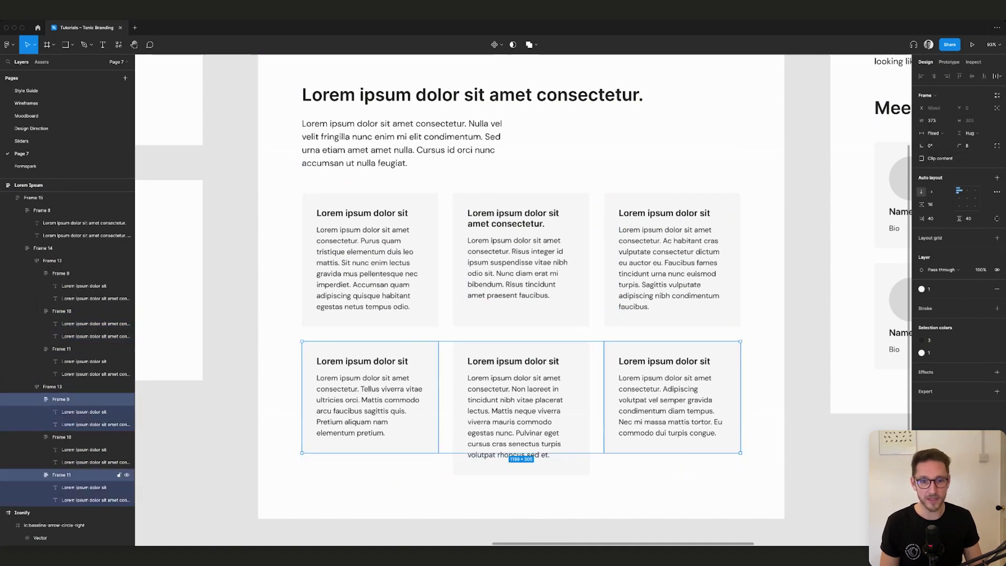
pyautogui.click(969, 133)
pyautogui.click(968, 143)
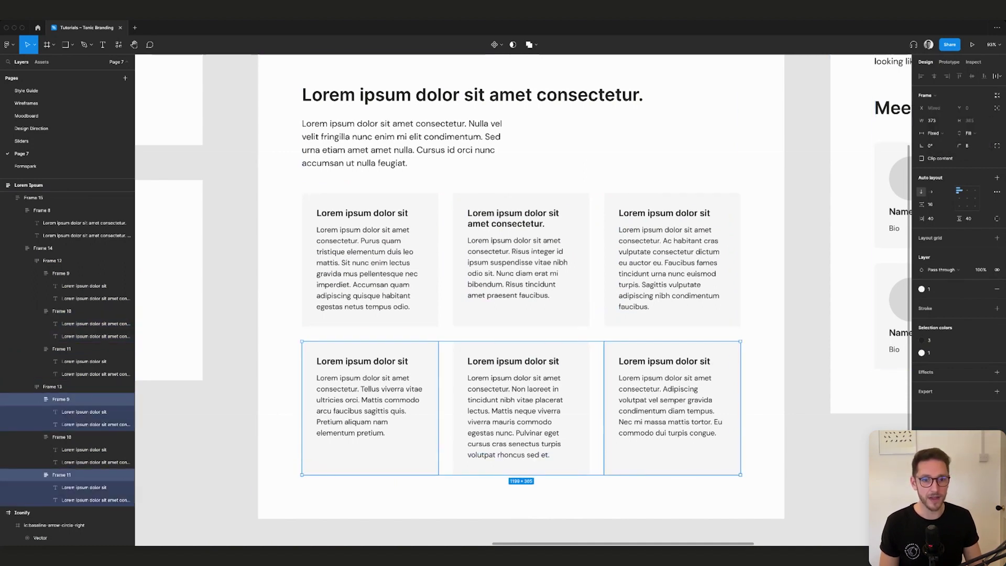
# Step: Clear the card selection and launch the Content Reel plugin beside the Meet our team section
pyautogui.click(806, 267)
pyautogui.scroll(1, 682, 294)
pyautogui.scroll(1, 524, 299)
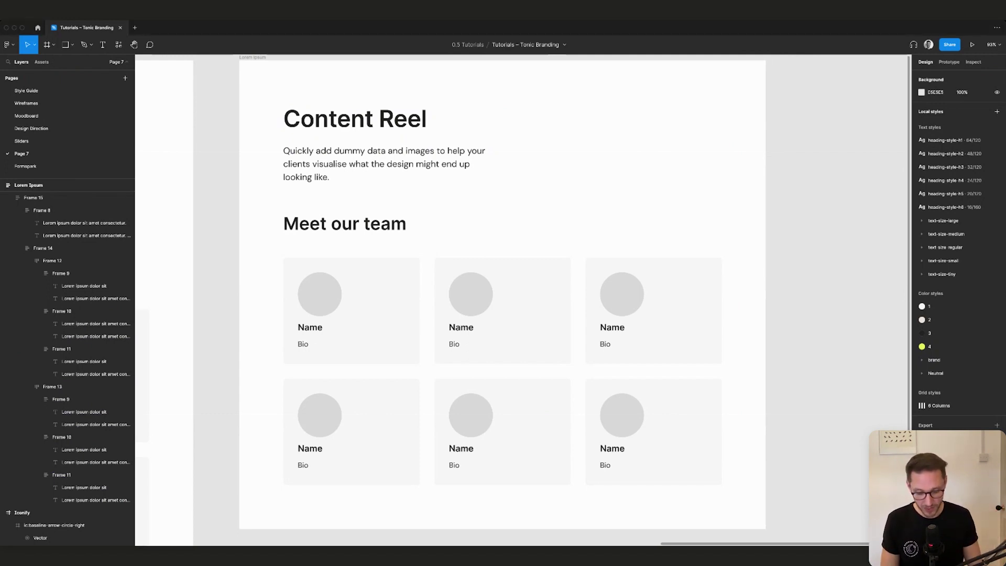
pyautogui.press('super+slash')
pyautogui.write('content')
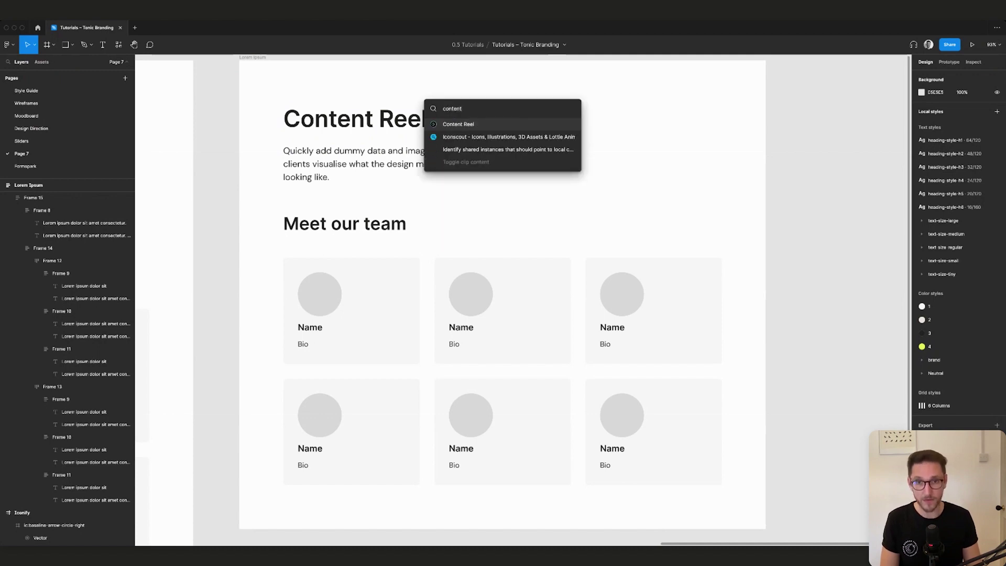
pyautogui.press('Return')
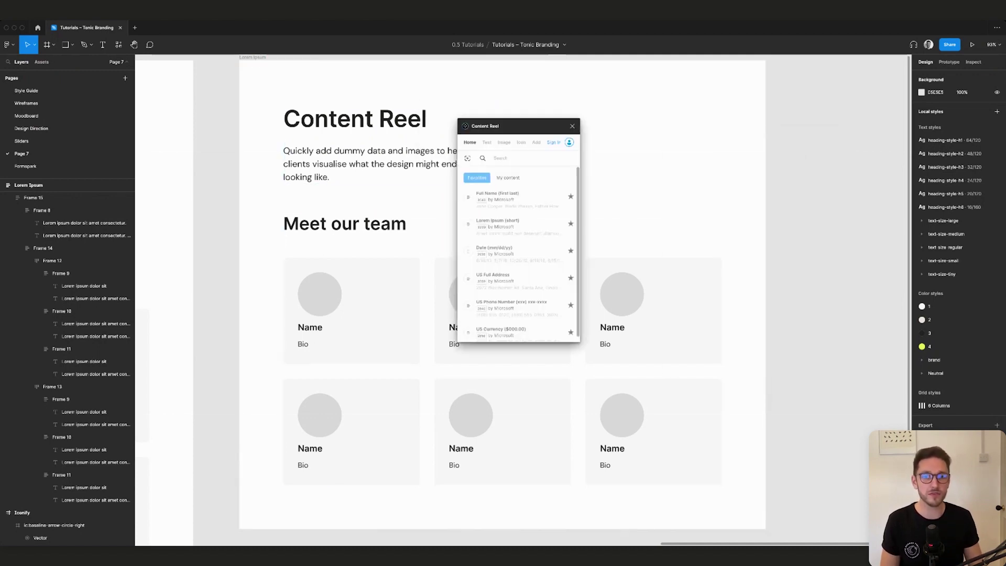
pyautogui.moveTo(524, 116); pyautogui.dragTo(601, 120)
# Step: Browse Content Reel's text, image and icon collections and move its window clear of the team cards
pyautogui.click(569, 136)
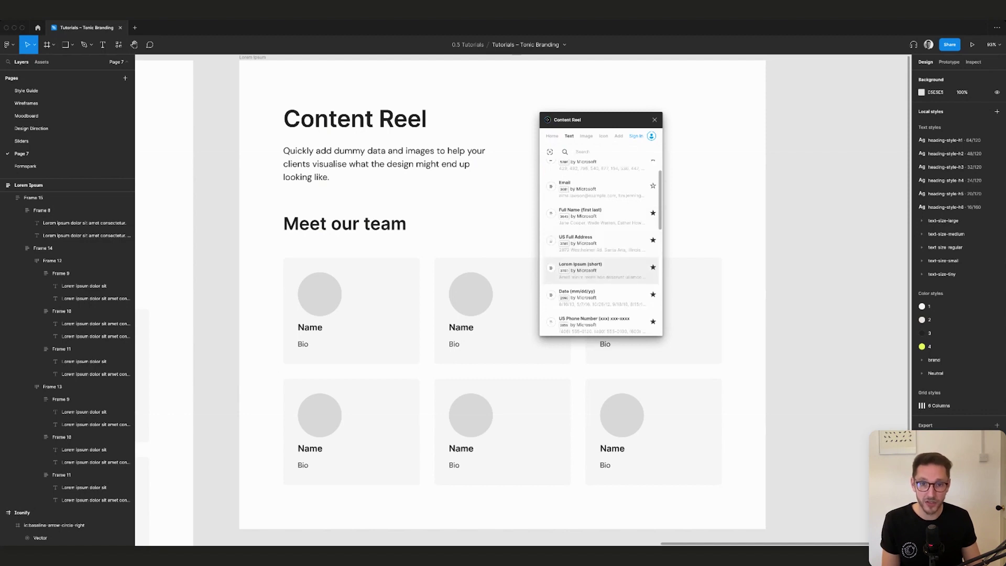
pyautogui.scroll(-3, 601, 262)
pyautogui.scroll(4, 601, 241)
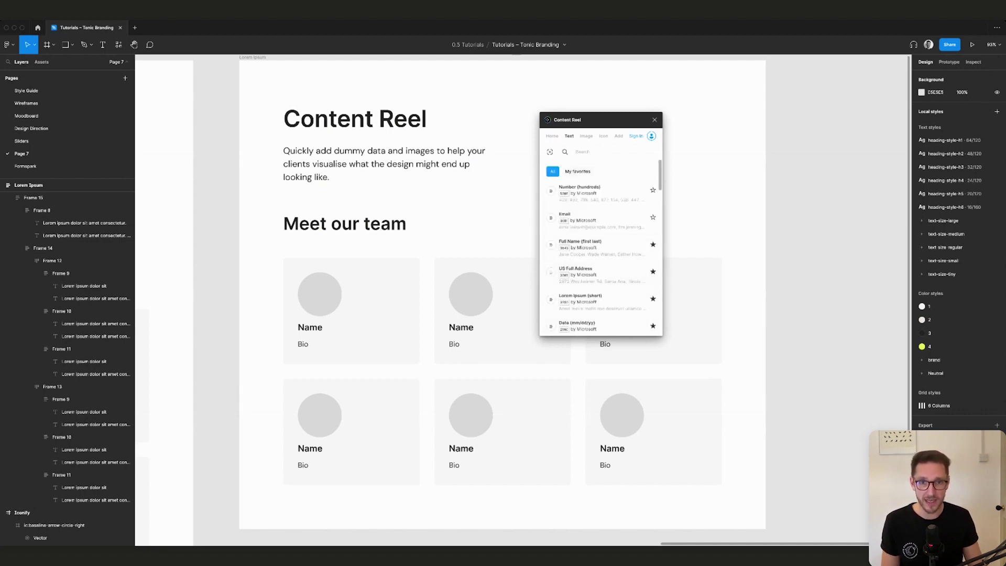
pyautogui.click(586, 136)
pyautogui.click(604, 136)
pyautogui.moveTo(603, 119); pyautogui.dragTo(776, 94)
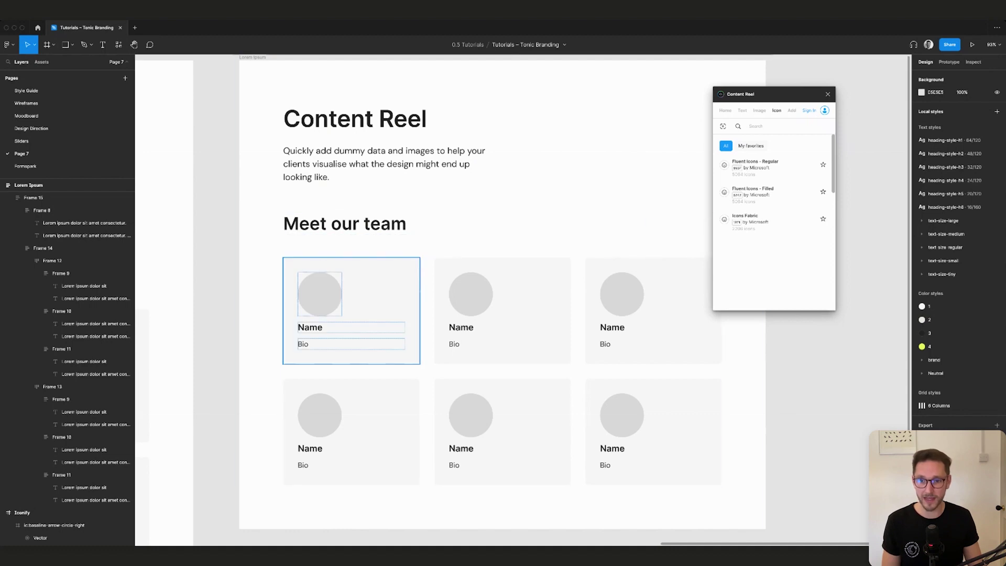
pyautogui.keyDown('super'); pyautogui.click(310, 328); pyautogui.keyUp('super')
pyautogui.keyDown('shift'); pyautogui.keyDown('super'); pyautogui.click(612, 328); pyautogui.keyUp('super'); pyautogui.keyUp('shift')
pyautogui.keyDown('shift'); pyautogui.keyDown('super'); pyautogui.click(613, 449); pyautogui.keyUp('super'); pyautogui.keyUp('shift')
pyautogui.keyDown('shift'); pyautogui.keyDown('super'); pyautogui.click(461, 448); pyautogui.keyUp('super'); pyautogui.keyUp('shift')
pyautogui.keyDown('shift'); pyautogui.keyDown('super'); pyautogui.click(310, 448); pyautogui.keyUp('super'); pyautogui.keyUp('shift')
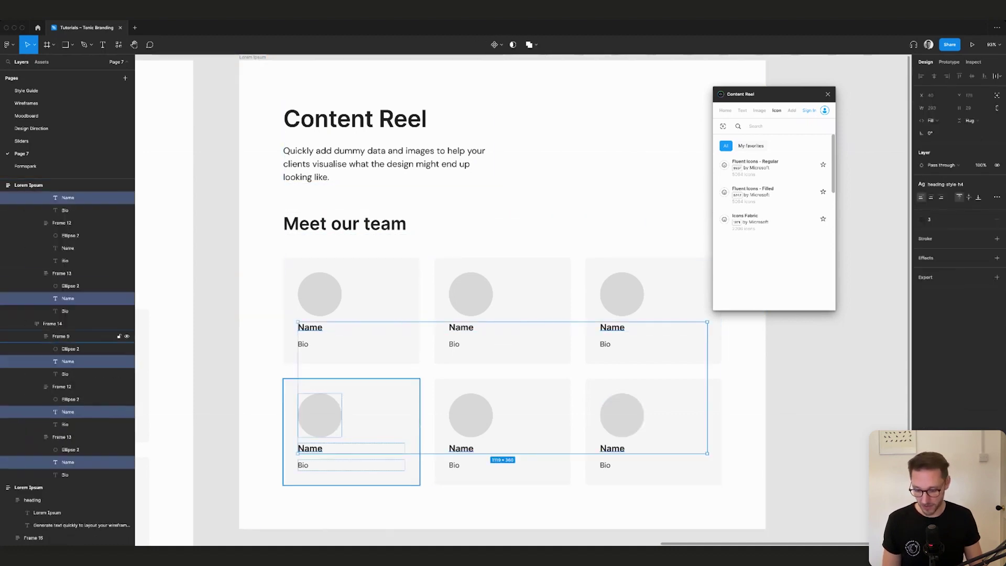
pyautogui.click(503, 247)
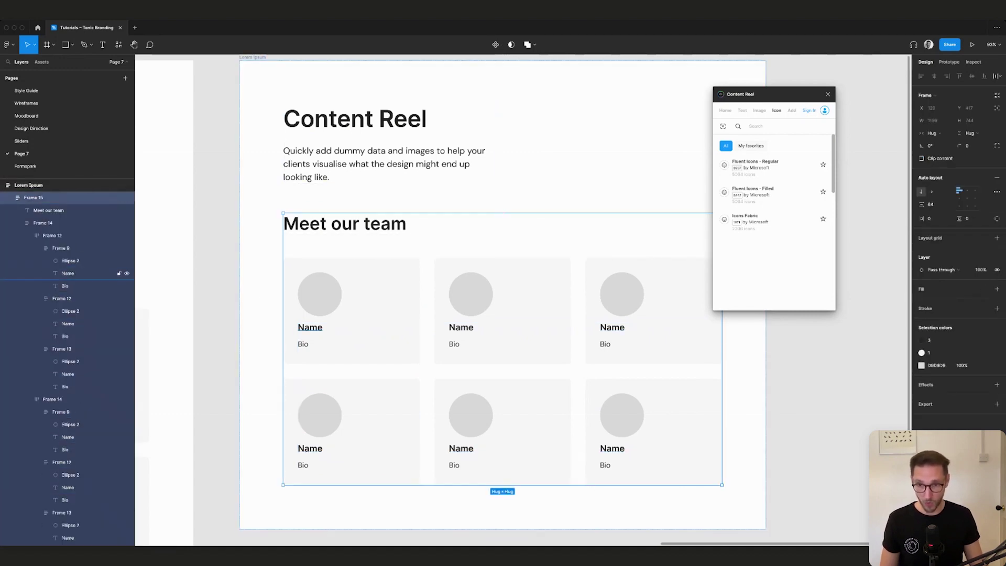
# Step: Replace the Name placeholders on all six team cards with Content Reel's Full Name (first last) text
pyautogui.click(310, 327)
pyautogui.keyDown('shift'); pyautogui.click(461, 327); pyautogui.keyUp('shift')
pyautogui.keyDown('shift'); pyautogui.click(461, 327); pyautogui.keyUp('shift')
pyautogui.keyDown('shift'); pyautogui.click(613, 327); pyautogui.keyUp('shift')
pyautogui.keyDown('shift'); pyautogui.click(612, 448); pyautogui.keyUp('shift')
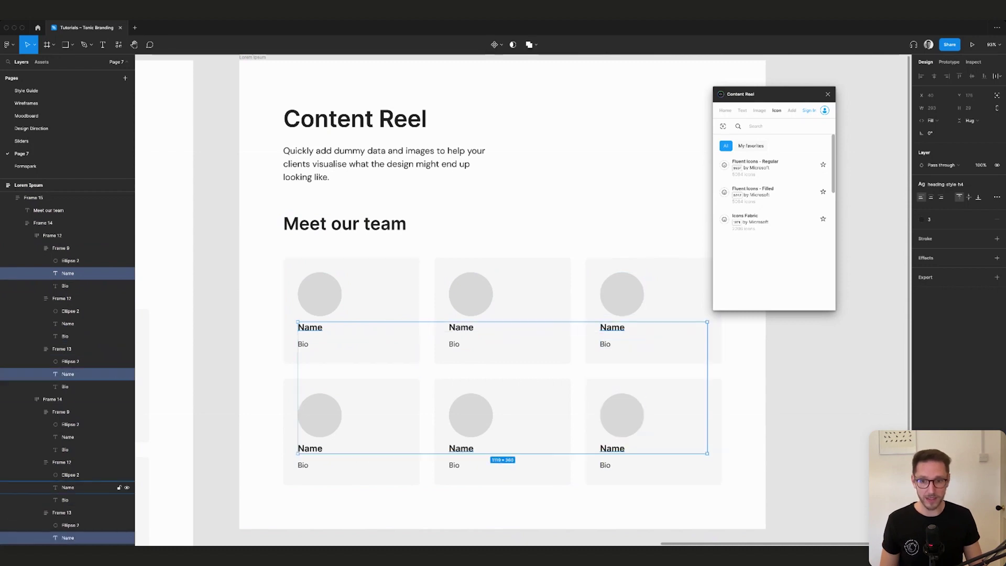
pyautogui.keyDown('shift'); pyautogui.click(462, 448); pyautogui.keyUp('shift')
pyautogui.keyDown('shift'); pyautogui.click(310, 448); pyautogui.keyUp('shift')
pyautogui.click(742, 110)
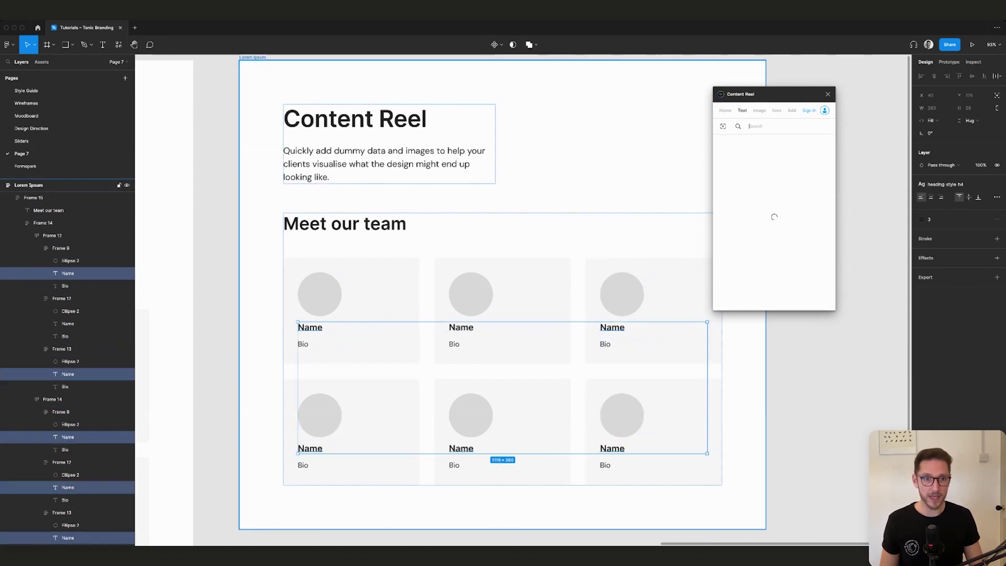
pyautogui.click(765, 219)
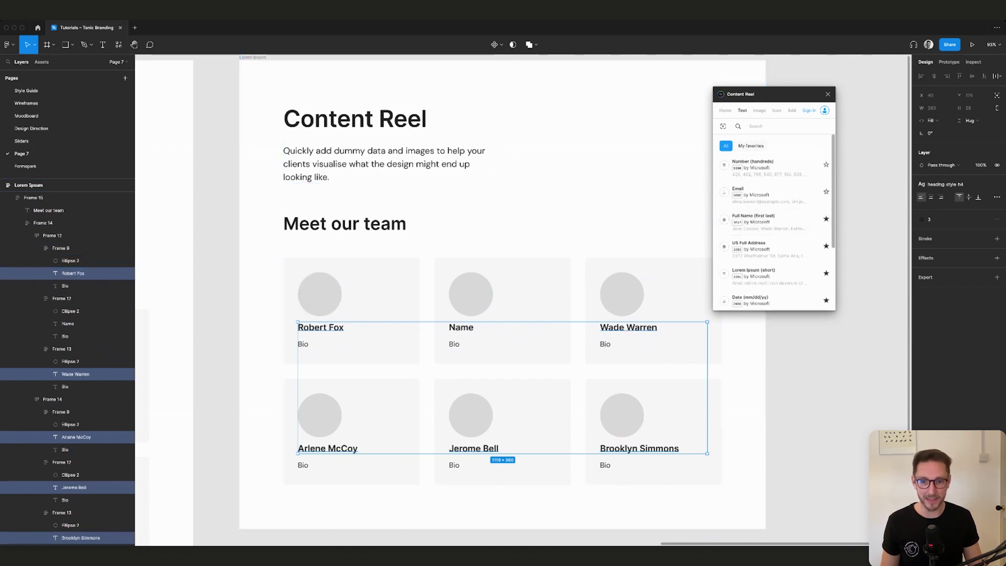
pyautogui.click(462, 327)
pyautogui.click(765, 220)
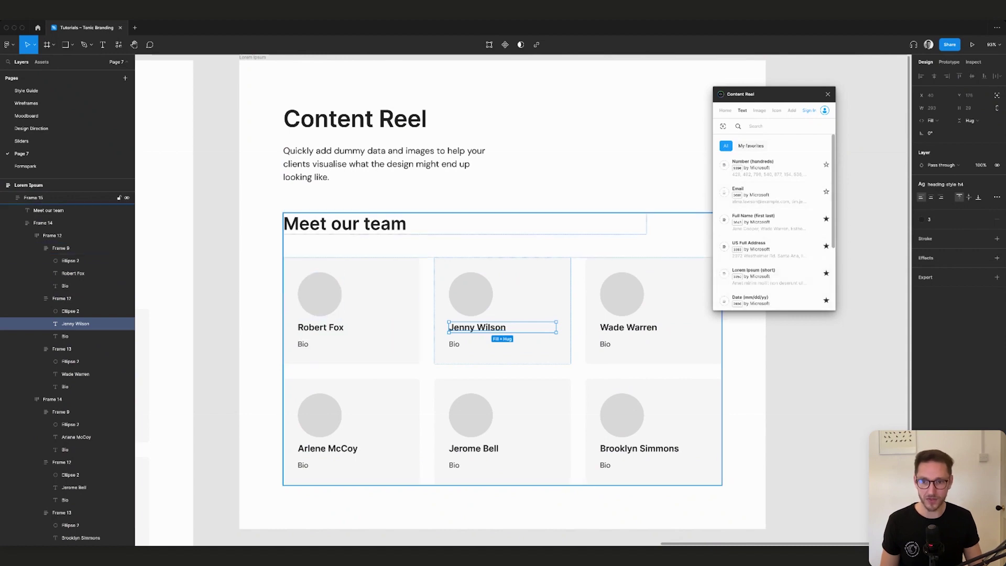
# Step: Fill the image circles of the upper-row middle card and the lower-row first and third cards with Avatars (female) images
pyautogui.click(320, 294)
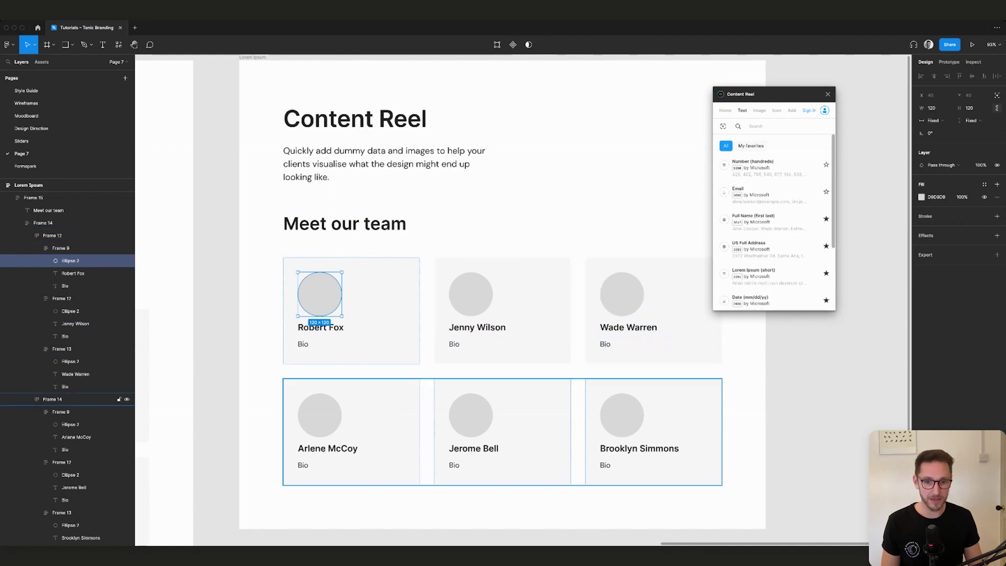
pyautogui.click(622, 415)
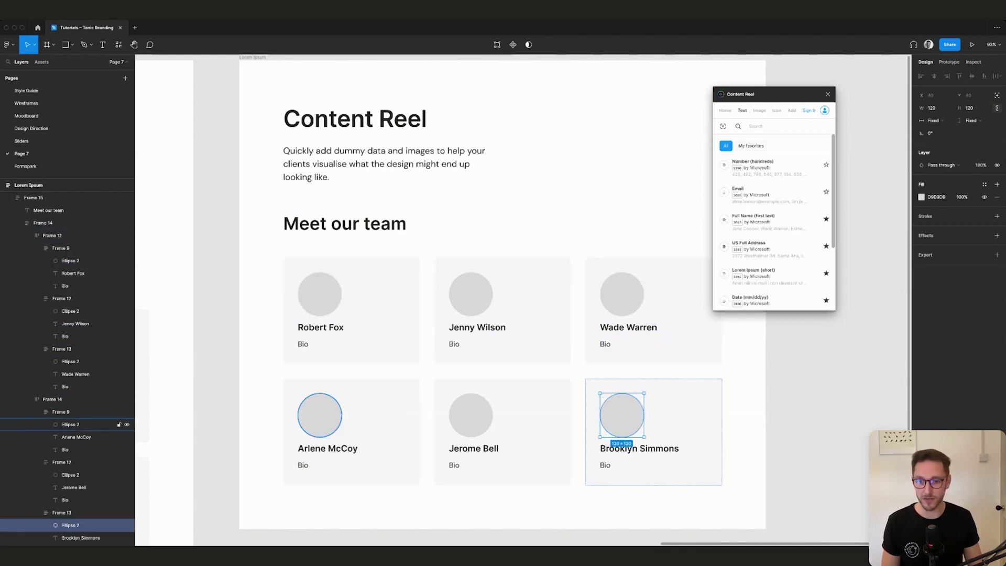
pyautogui.keyDown('shift'); pyautogui.click(320, 415); pyautogui.keyUp('shift')
pyautogui.keyDown('shift'); pyautogui.click(470, 293); pyautogui.keyUp('shift')
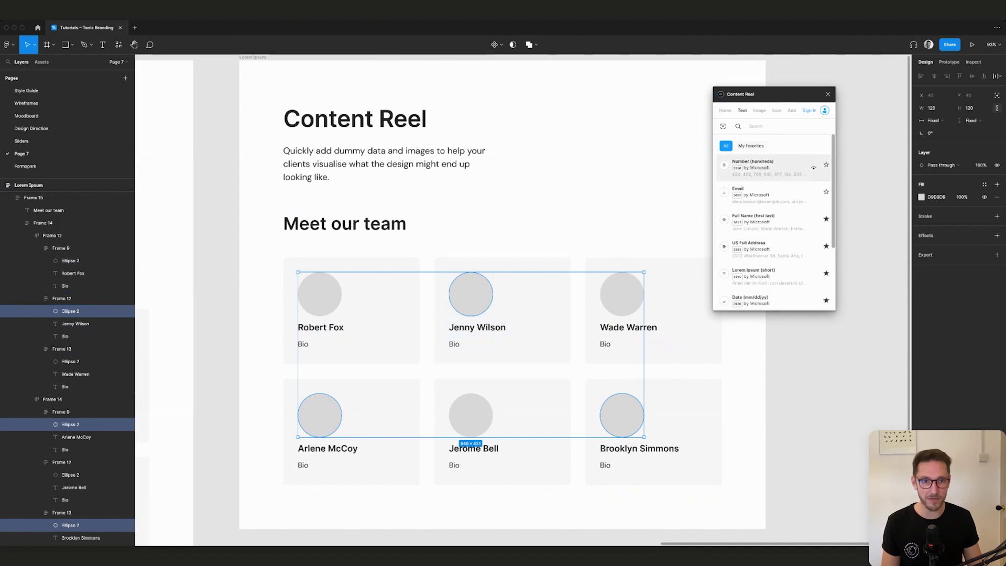
pyautogui.click(759, 110)
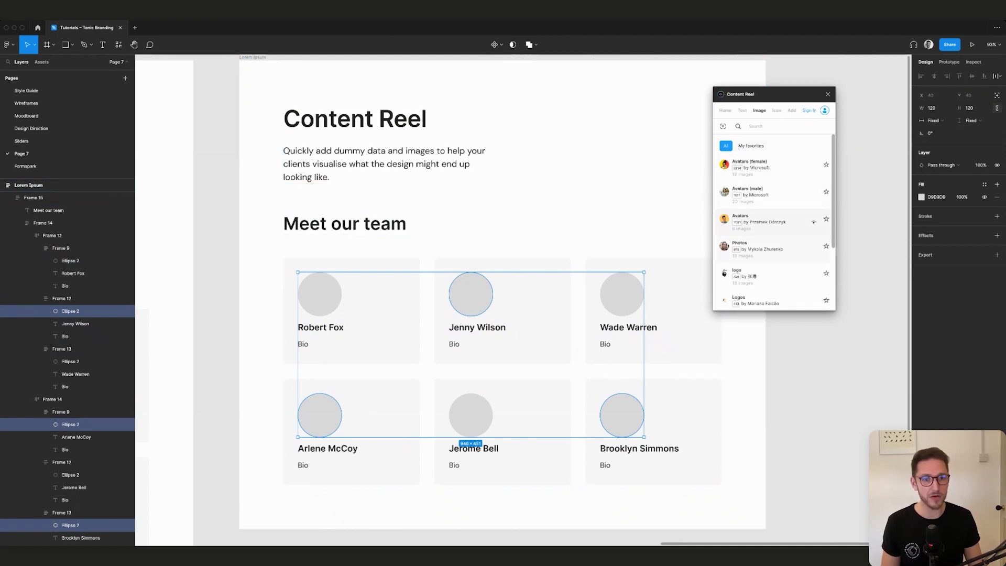
pyautogui.click(755, 126)
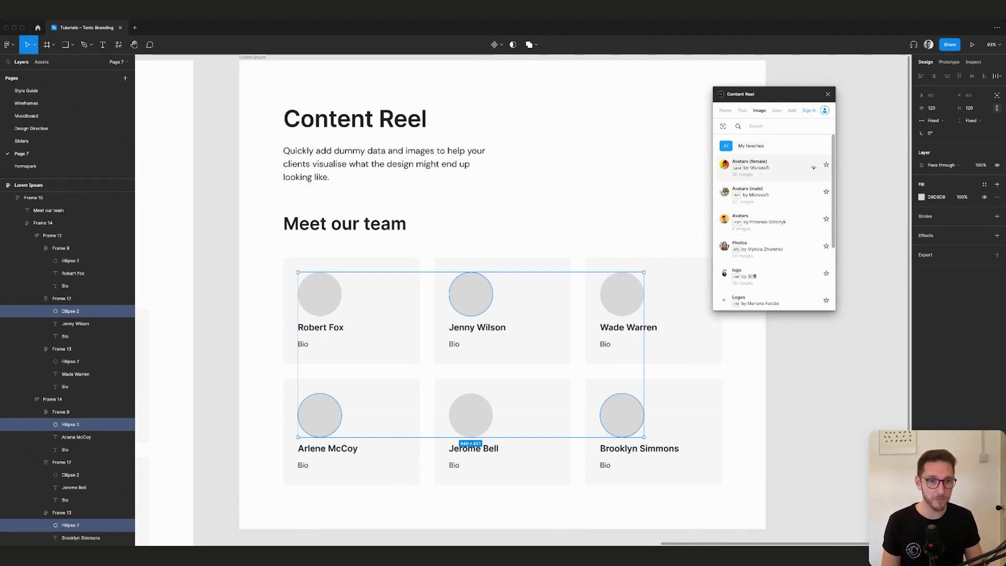
pyautogui.click(755, 165)
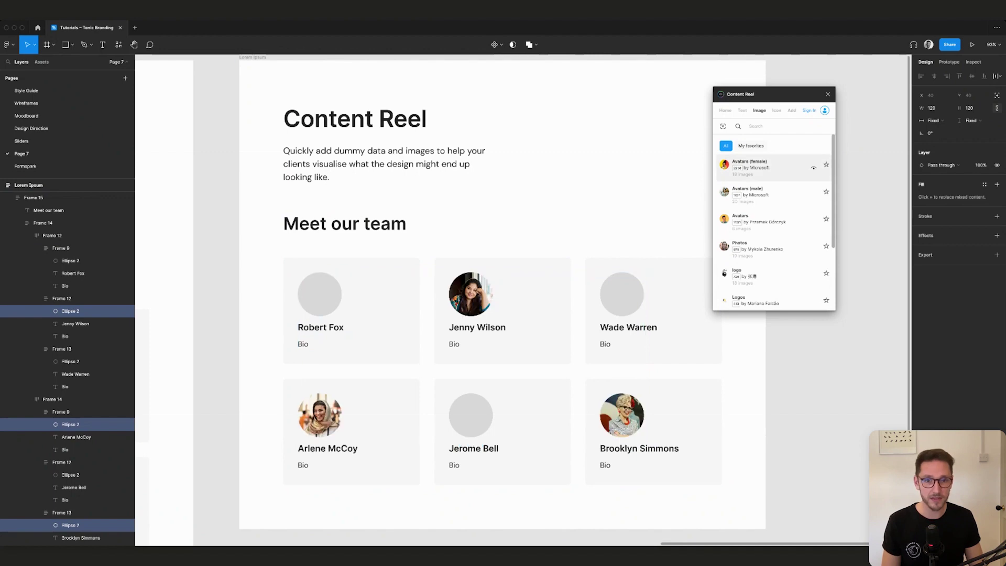
# Step: Fill the three remaining grey circles with Avatars (male) images and clear the selection
pyautogui.click(319, 294)
pyautogui.keyDown('shift'); pyautogui.click(471, 415); pyautogui.keyUp('shift')
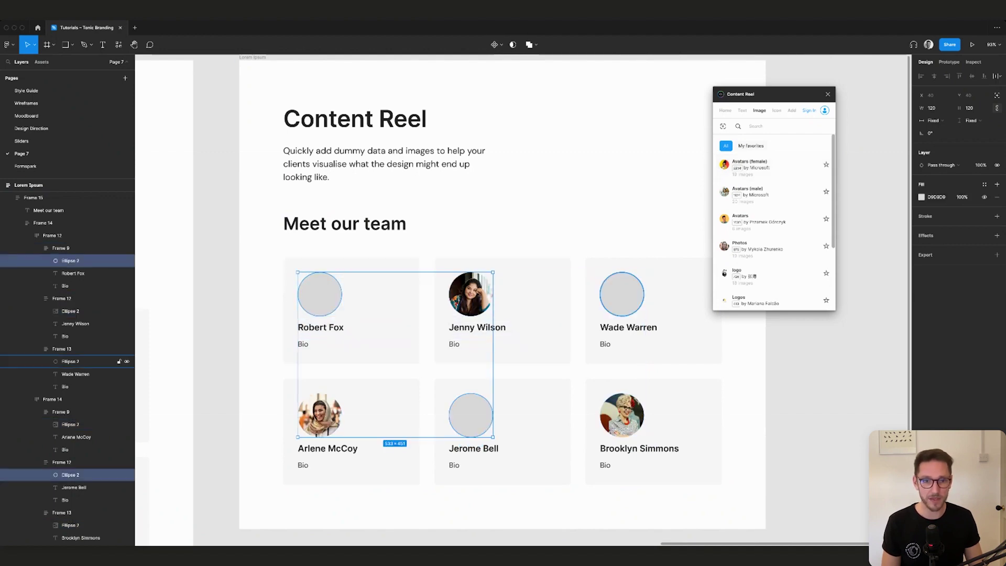
pyautogui.keyDown('shift'); pyautogui.click(622, 294); pyautogui.keyUp('shift')
pyautogui.click(749, 191)
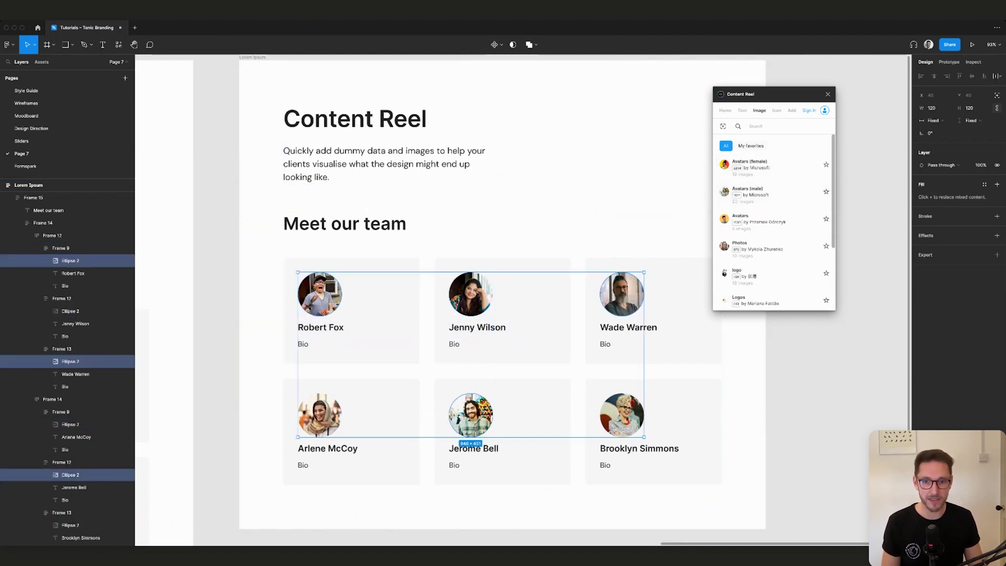
pyautogui.press('Escape')
# Step: Use the Lorem Ipsum plugin to generate 4 sentences for every team card's Bio text except the upper-row middle one
pyautogui.hscroll(-3, 471, 298)
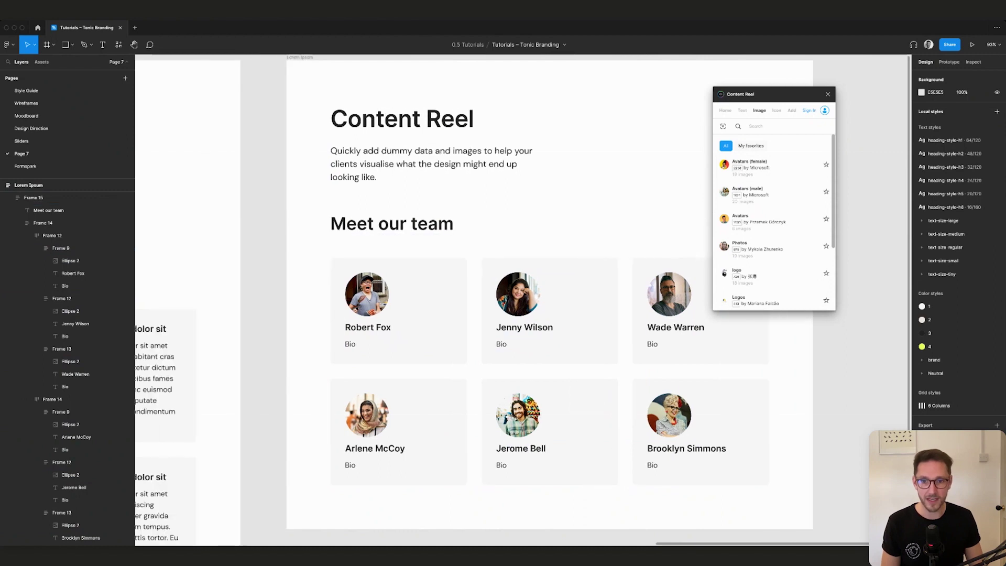
pyautogui.keyDown('super'); pyautogui.click(350, 344); pyautogui.keyUp('super')
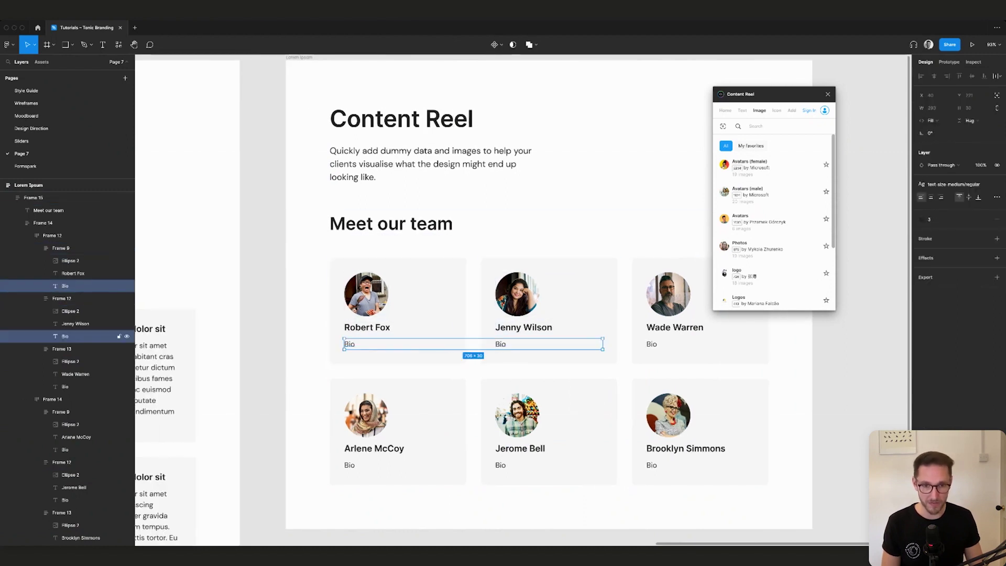
pyautogui.keyDown('shift'); pyautogui.keyDown('super'); pyautogui.click(651, 344); pyautogui.keyUp('super'); pyautogui.keyUp('shift')
pyautogui.keyDown('shift'); pyautogui.keyDown('super'); pyautogui.click(652, 465); pyautogui.keyUp('super'); pyautogui.keyUp('shift')
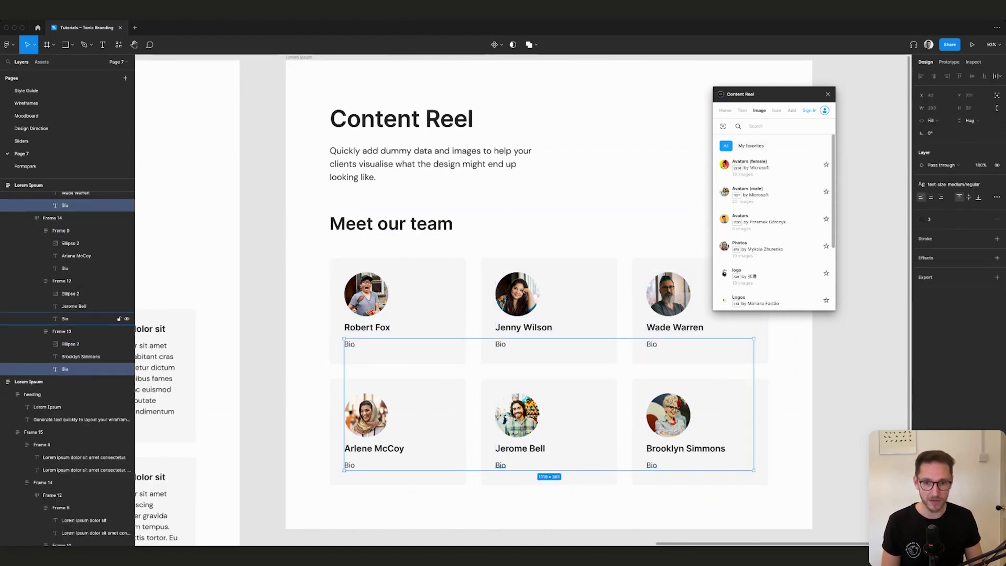
pyautogui.keyDown('shift'); pyautogui.keyDown('super'); pyautogui.click(501, 465); pyautogui.keyUp('super'); pyautogui.keyUp('shift')
pyautogui.keyDown('shift'); pyautogui.keyDown('super'); pyautogui.click(349, 465); pyautogui.keyUp('super'); pyautogui.keyUp('shift')
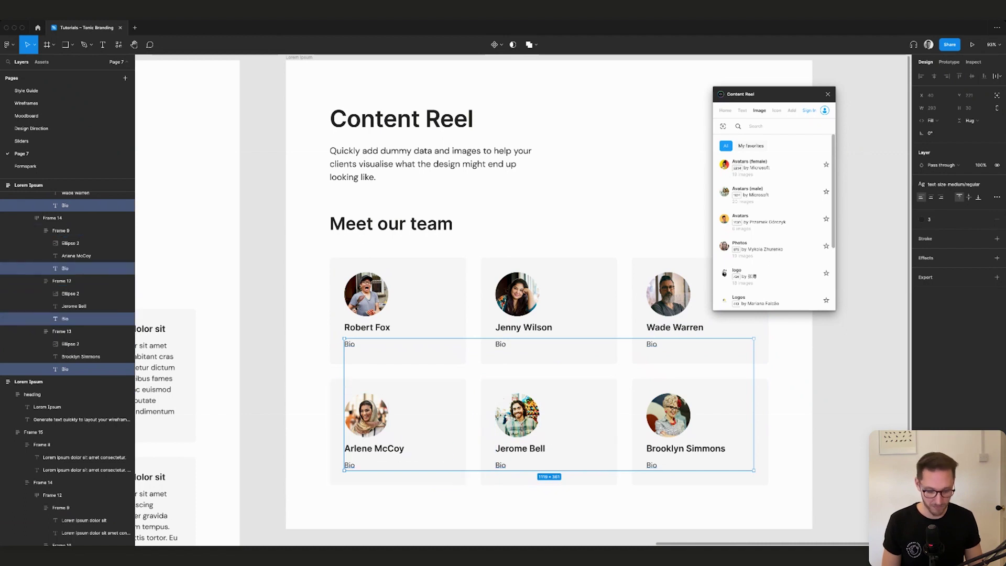
pyautogui.press('super+slash')
pyautogui.write('lorem')
pyautogui.press('Return')
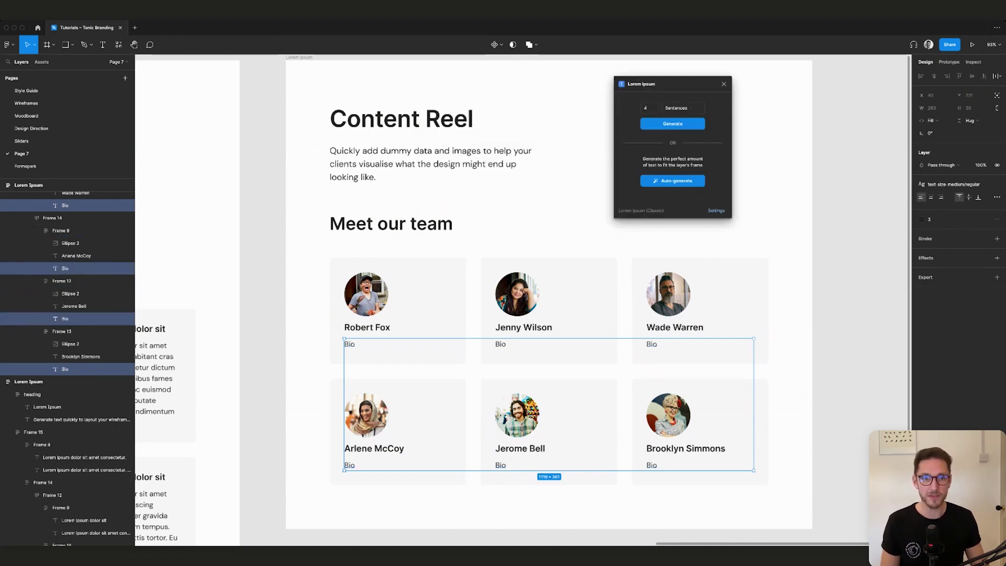
pyautogui.click(673, 124)
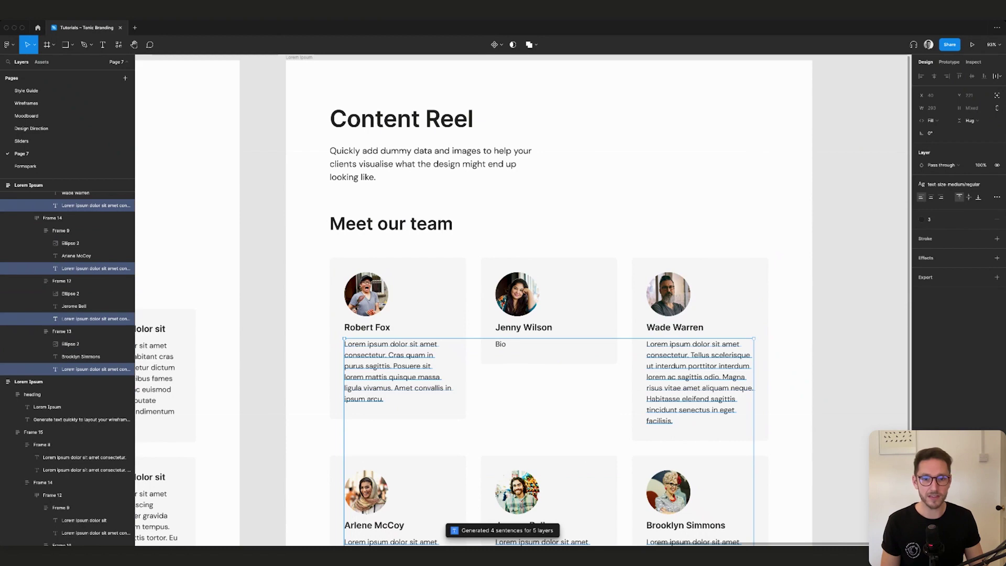
pyautogui.click(672, 136)
# Step: Copy the bio text of the upper-row third card and paste it over the Bio placeholder in the upper-row middle card
pyautogui.scroll(-2, 682, 209)
pyautogui.keyDown('super'); pyautogui.click(700, 270); pyautogui.keyUp('super')
pyautogui.press('Return')
pyautogui.press('super+c')
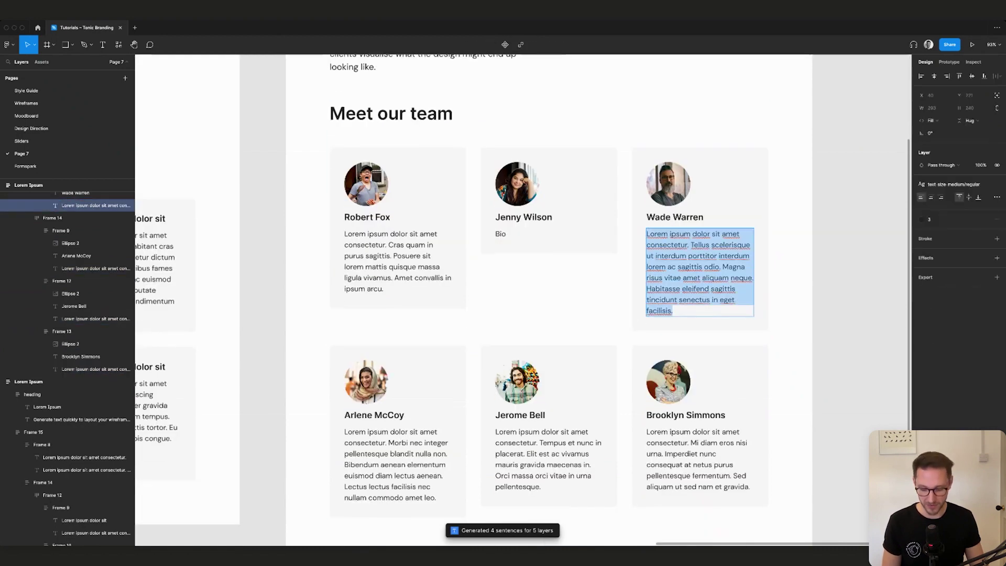
pyautogui.press('Escape')
pyautogui.doubleClick(529, 234)
pyautogui.press('Return')
pyautogui.press('super+v')
pyautogui.press('Escape')
pyautogui.press('Escape')
# Step: Set the vertical resizing of the upper-row first team card to Fill and clear the selection
pyautogui.hscroll(1, 529, 234)
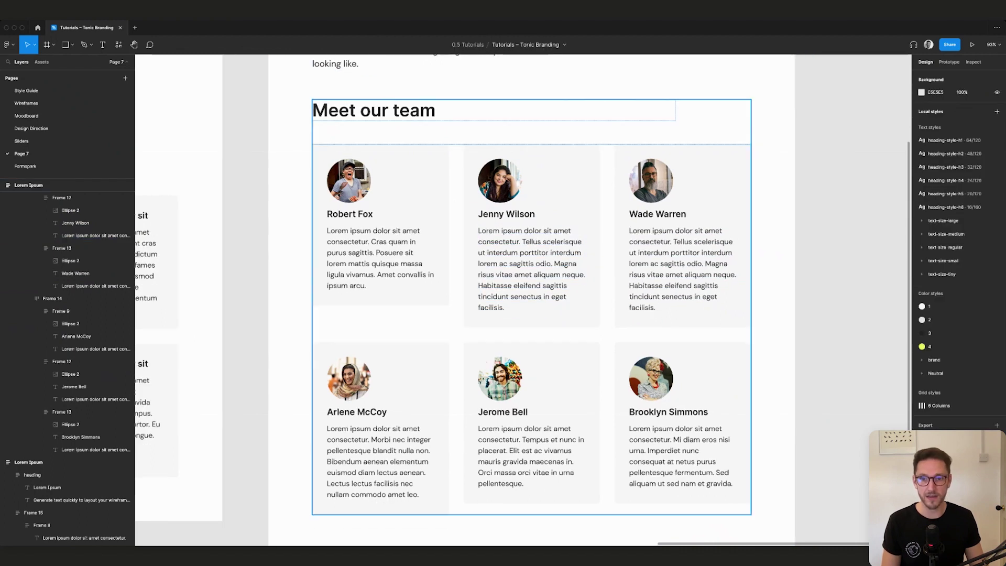
pyautogui.doubleClick(381, 258)
pyautogui.doubleClick(380, 258)
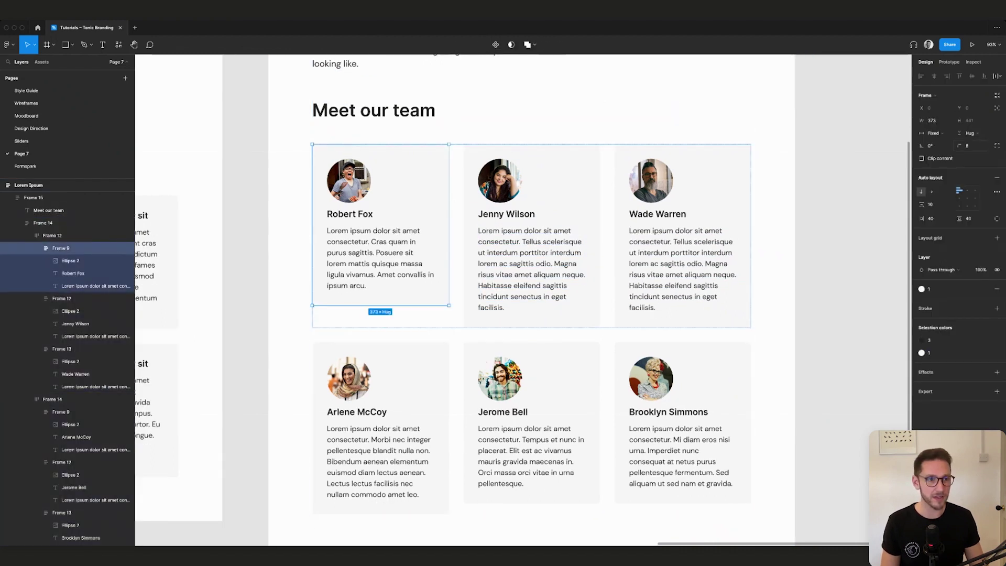
pyautogui.click(969, 133)
pyautogui.click(968, 143)
pyautogui.press('Escape')
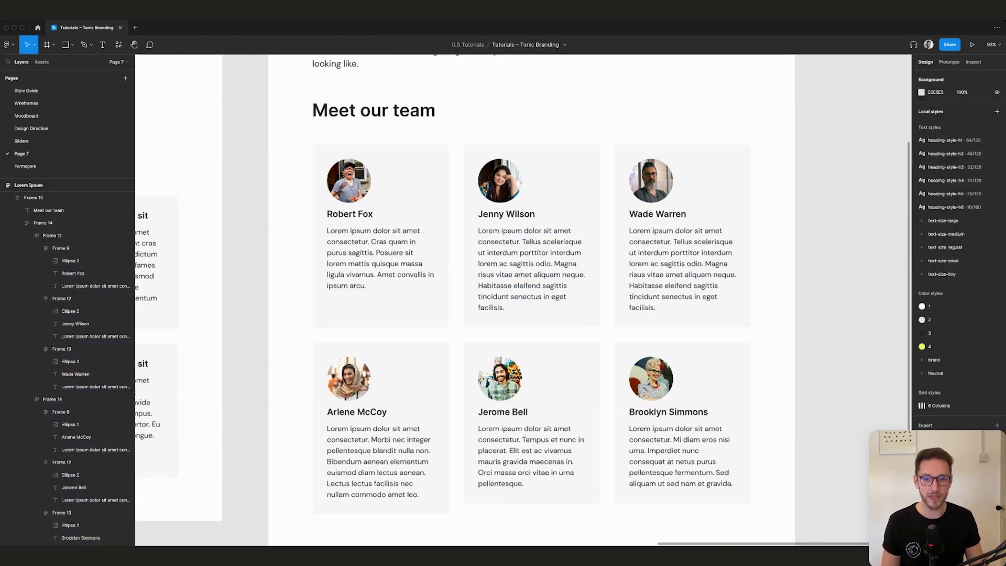
# Step: Set the vertical resizing of the middle and third team cards in the lower row to Fill
pyautogui.doubleClick(531, 435)
pyautogui.doubleClick(531, 435)
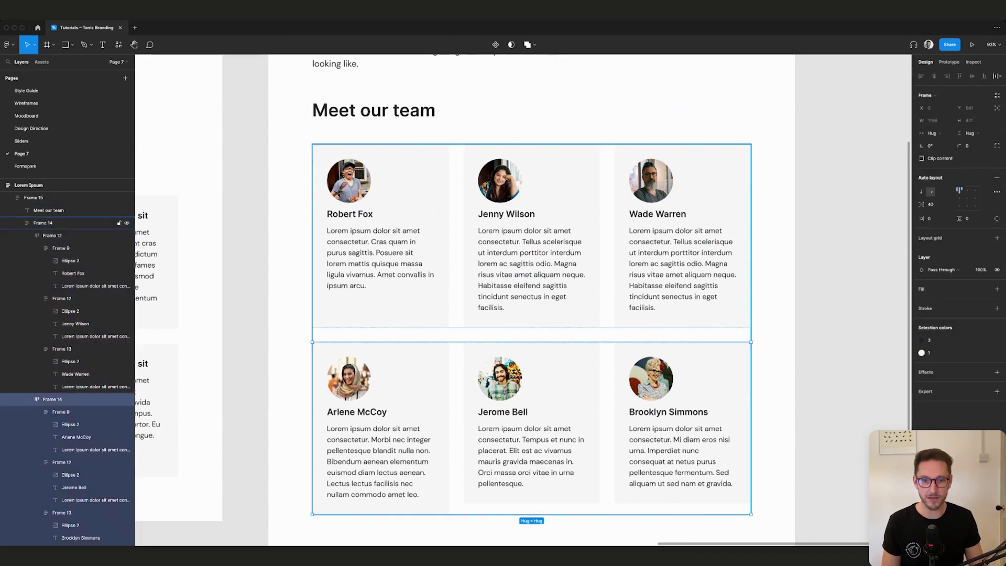
pyautogui.doubleClick(531, 435)
pyautogui.keyDown('shift'); pyautogui.click(681, 414); pyautogui.keyUp('shift')
pyautogui.click(969, 133)
pyautogui.click(968, 142)
pyautogui.press('Escape')
pyautogui.scroll(1, 524, 300)
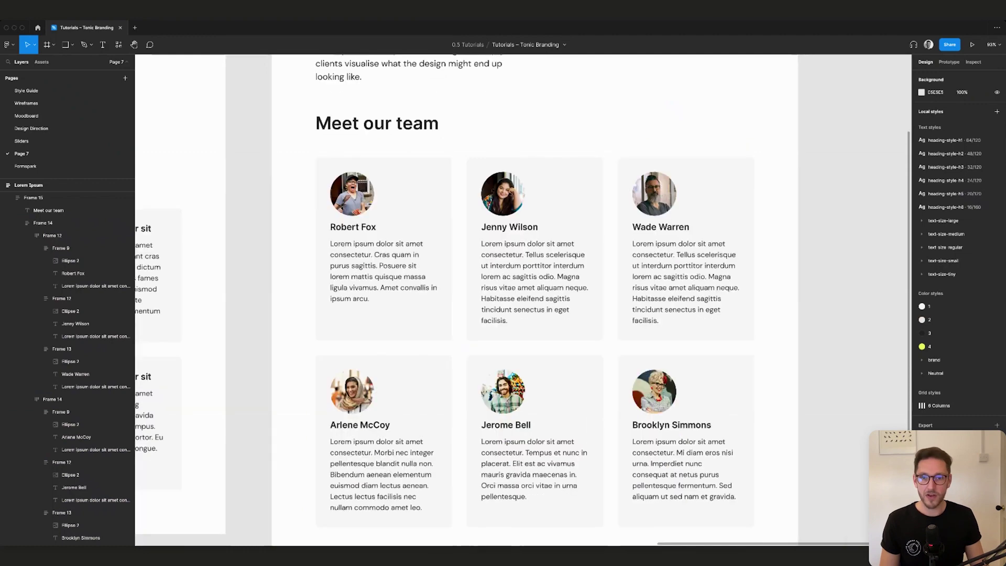
pyautogui.scroll(-1, 524, 299)
pyautogui.hscroll(1, 524, 300)
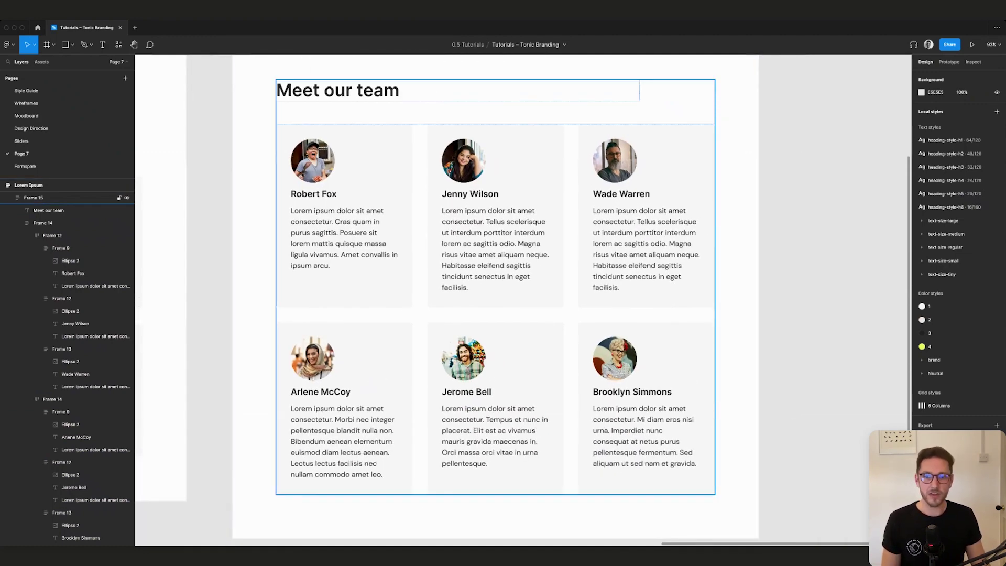
pyautogui.keyDown('super'); pyautogui.click(346, 241); pyautogui.keyUp('super')
pyautogui.keyDown('super'); pyautogui.click(493, 244); pyautogui.keyUp('super')
pyautogui.keyDown('super'); pyautogui.click(646, 442); pyautogui.keyUp('super')
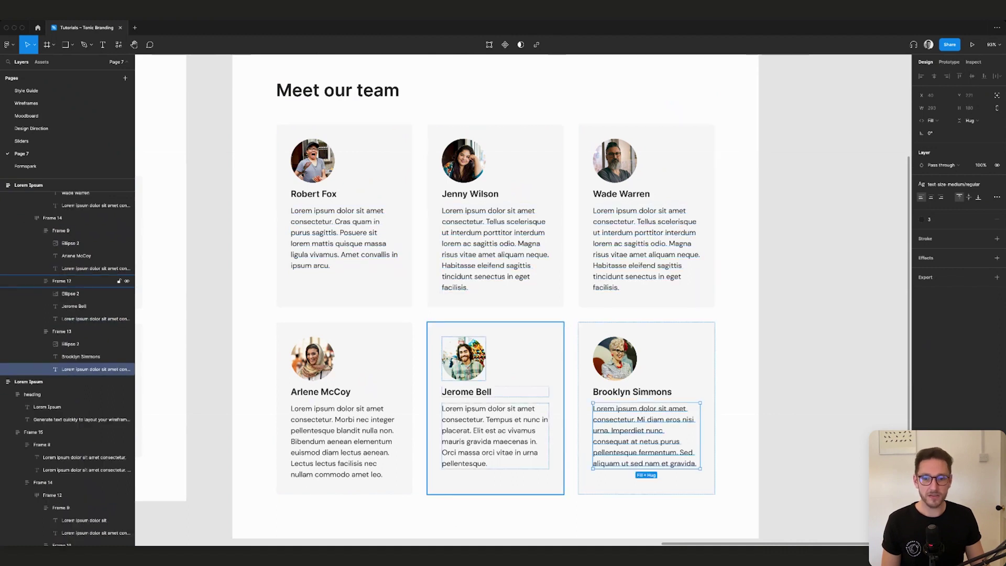
pyautogui.keyDown('super'); pyautogui.click(495, 436); pyautogui.keyUp('super')
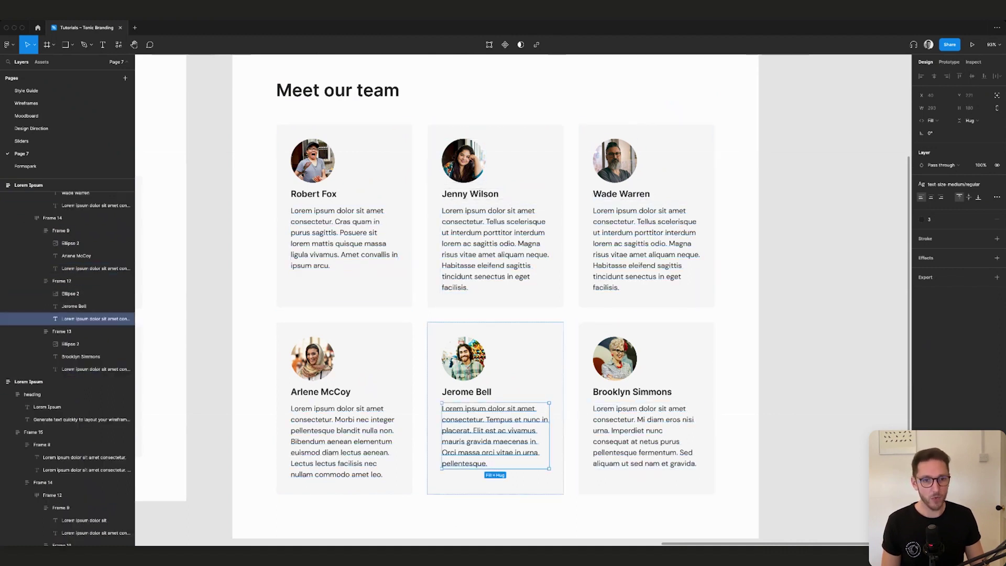
# Step: Clear the selection and review the plugin example frames, from the team cards across to Feather Icons and Iconify
pyautogui.click(818, 199)
pyautogui.scroll(1, 817, 200)
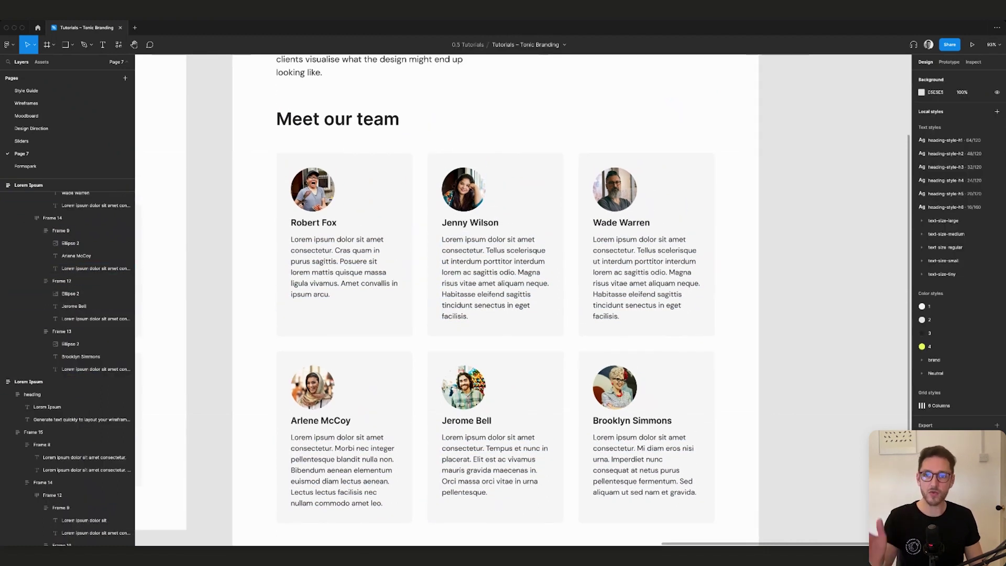
pyautogui.scroll(-10, 798, 336)
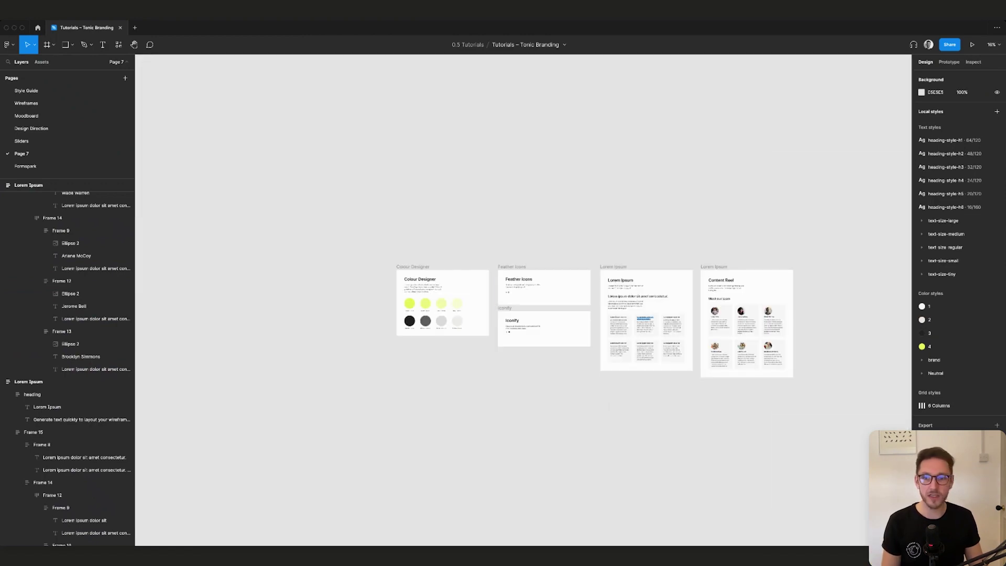
pyautogui.scroll(5, 512, 298)
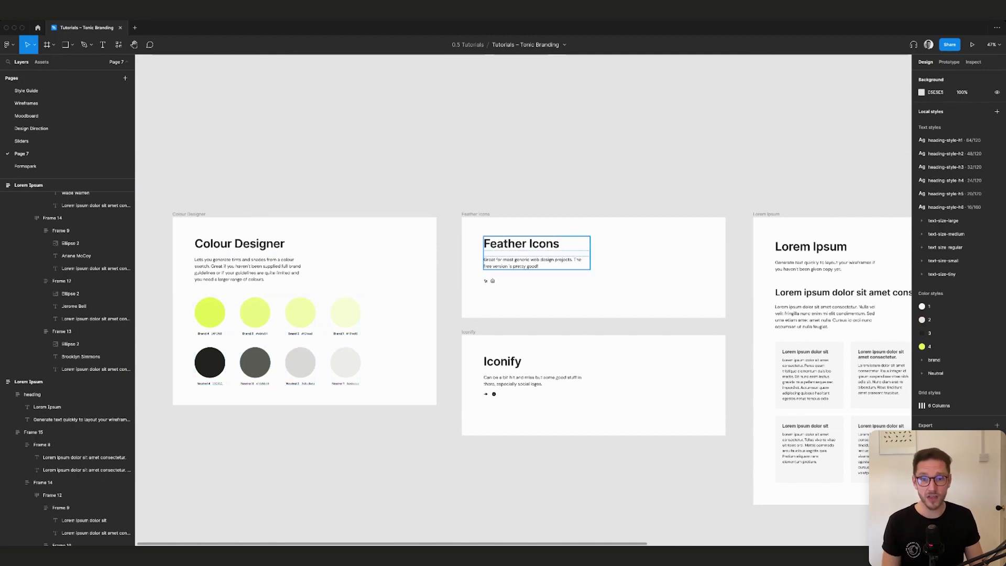
pyautogui.scroll(5, 670, 280)
pyautogui.scroll(-2, 669, 280)
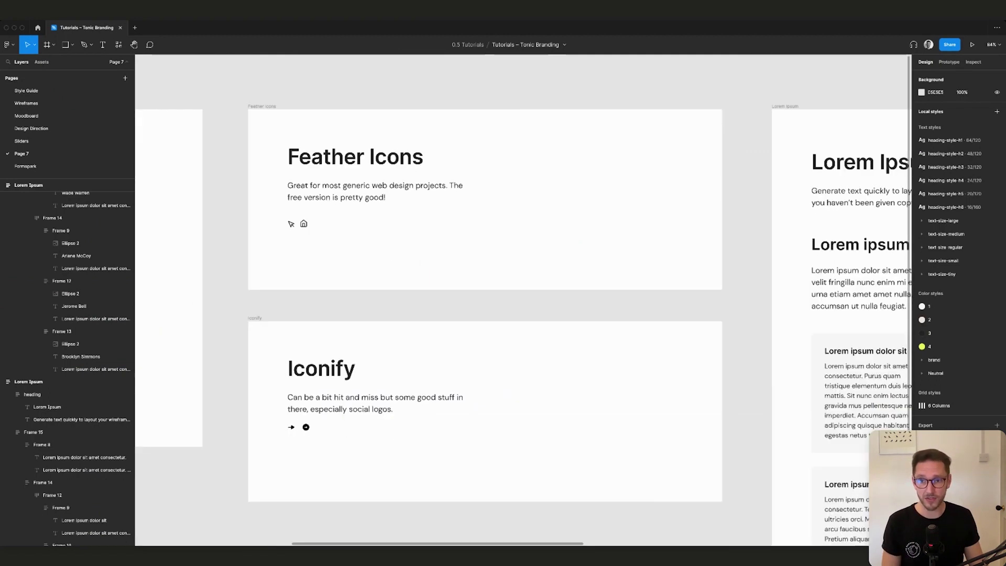
# Step: Inspect the mouse-pointer icon with its vector layer and the home icon in the Feather Icons frame
pyautogui.click(291, 225)
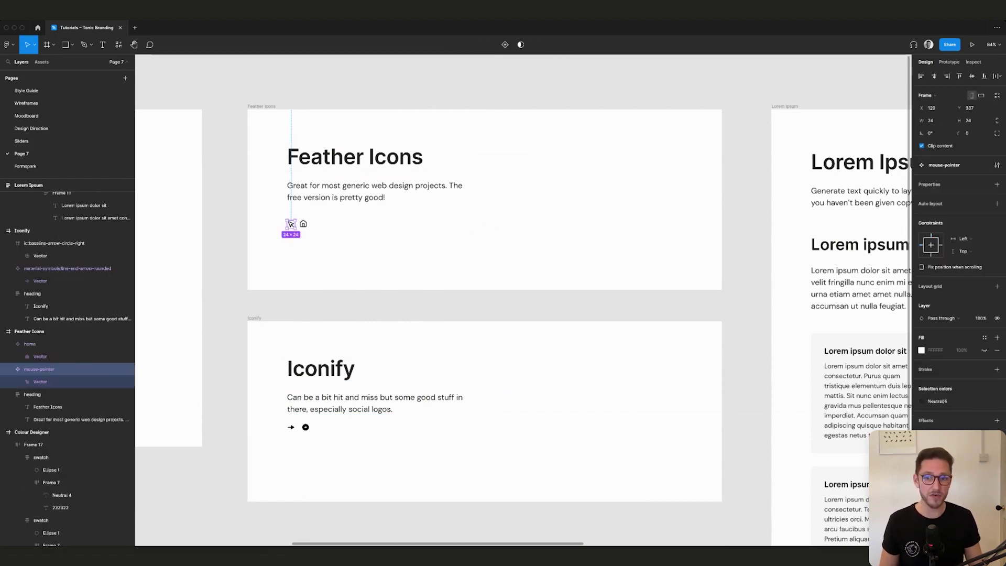
pyautogui.scroll(10, 292, 224)
pyautogui.doubleClick(291, 225)
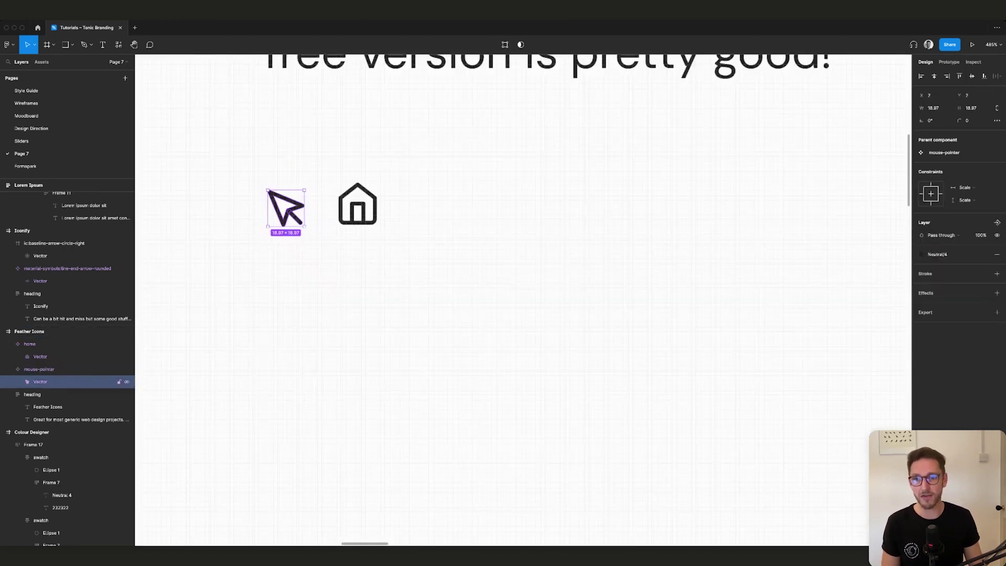
pyautogui.scroll(-1, 358, 231)
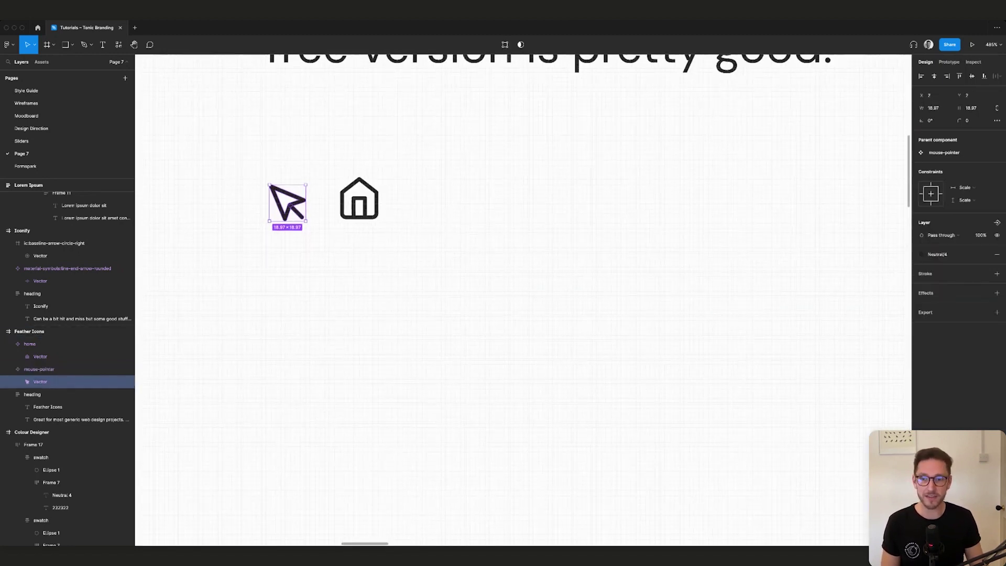
pyautogui.press('Escape')
pyautogui.click(359, 199)
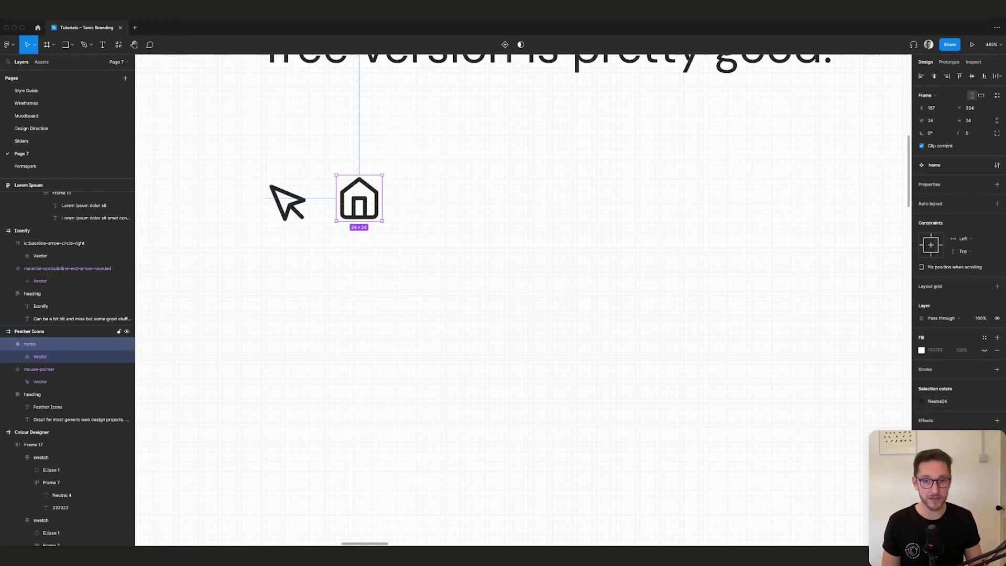
# Step: Review the placeholder text cards in the Lorem Ipsum frame and the team cards in the Content Reel frame
pyautogui.scroll(-5, 743, 374)
pyautogui.hscroll(5, 743, 374)
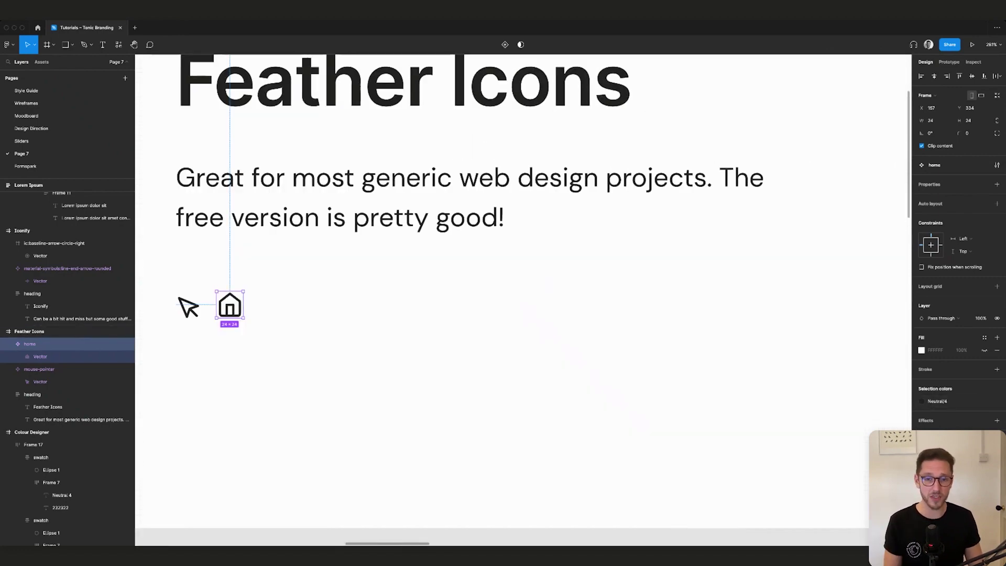
pyautogui.scroll(-5, 572, 362)
pyautogui.hscroll(10, 572, 361)
pyautogui.scroll(-3, 522, 317)
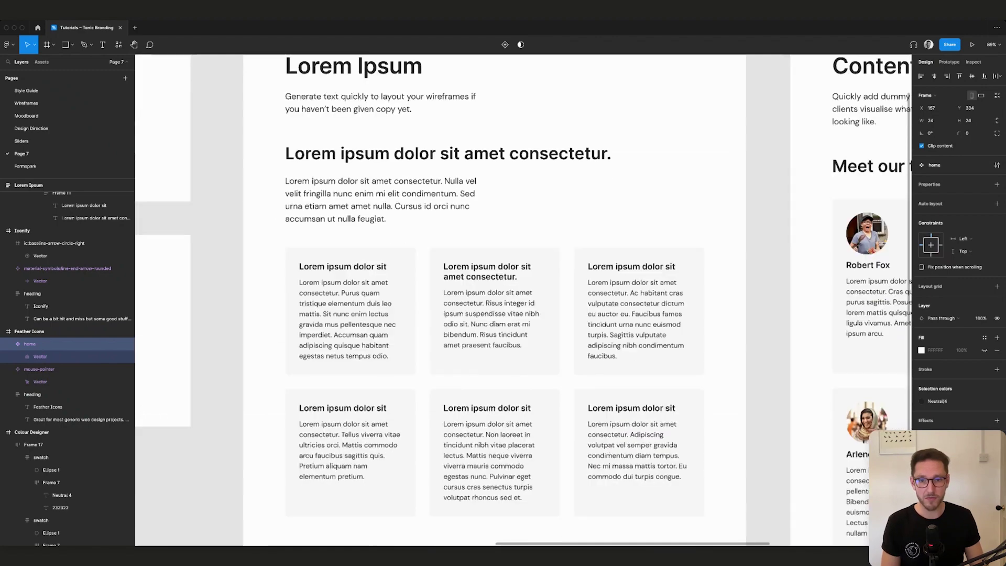
pyautogui.scroll(3, 522, 317)
pyautogui.scroll(-3, 521, 317)
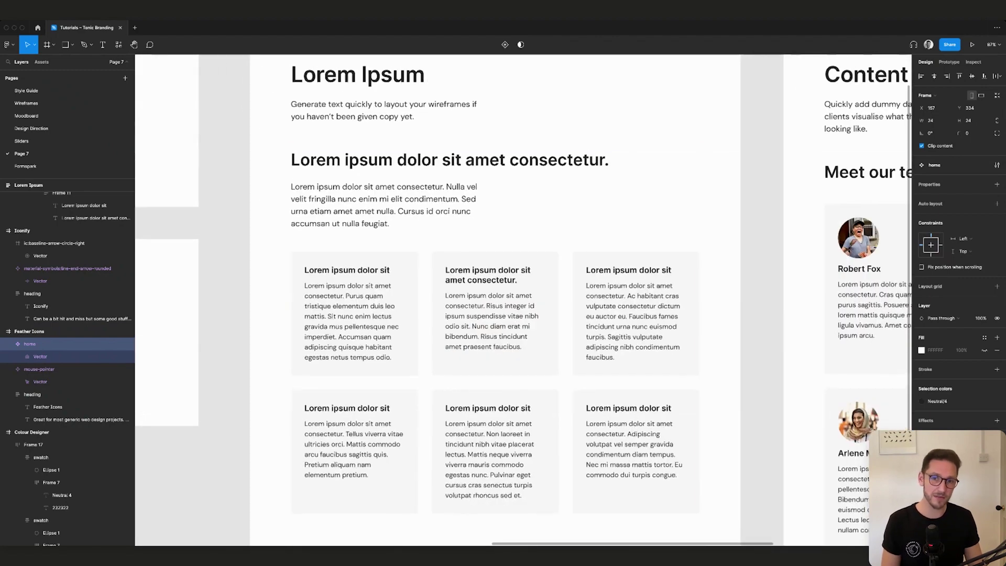
pyautogui.scroll(4, 524, 314)
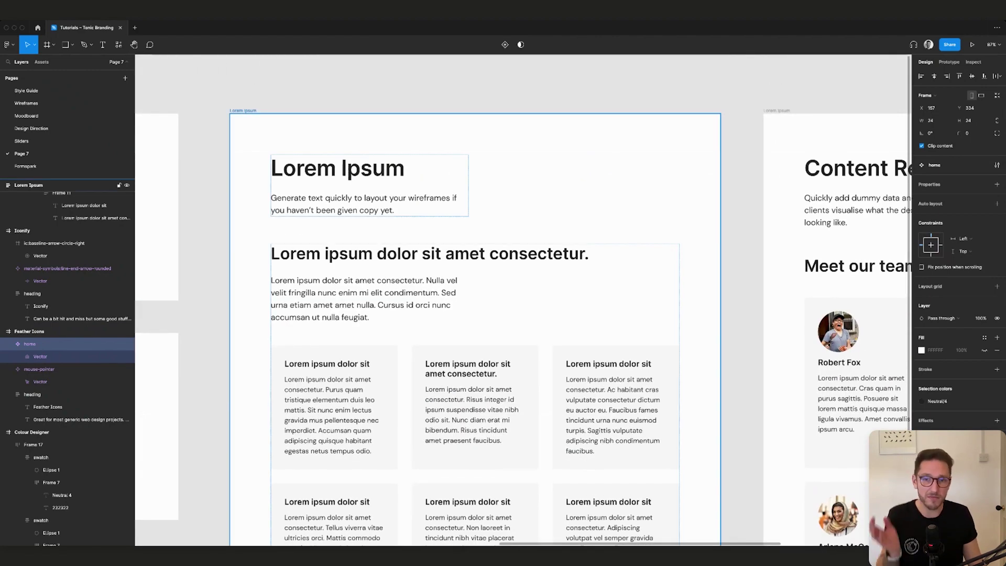
pyautogui.hscroll(10, 524, 314)
pyautogui.scroll(-3, 524, 315)
pyautogui.scroll(2, 524, 314)
pyautogui.hscroll(2, 524, 314)
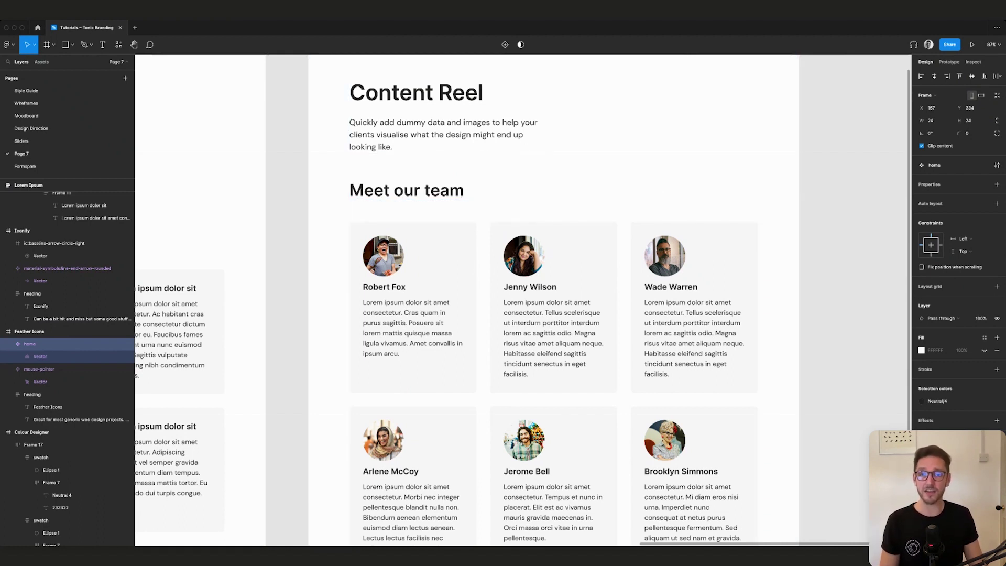
pyautogui.hscroll(1, 523, 300)
pyautogui.scroll(1, 523, 300)
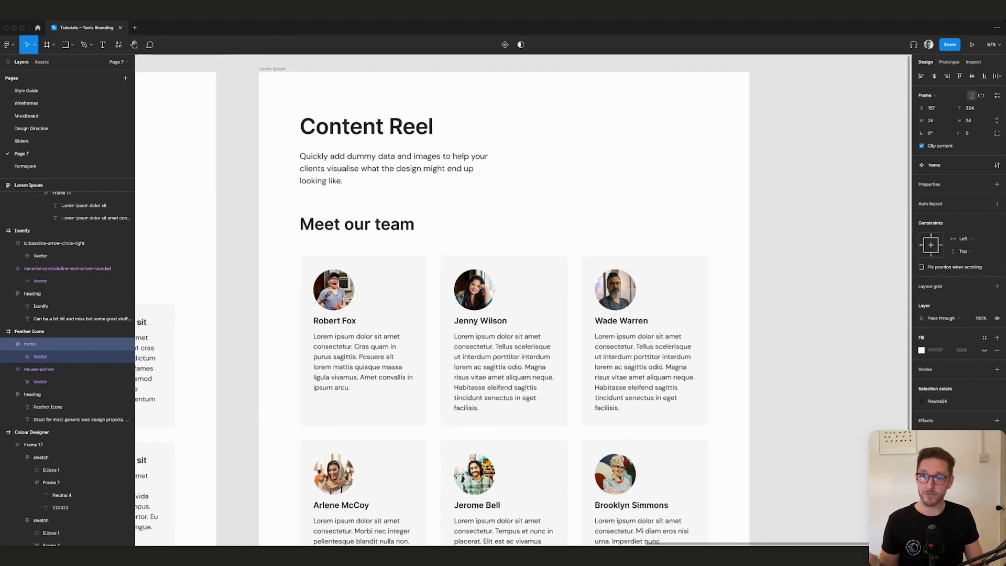